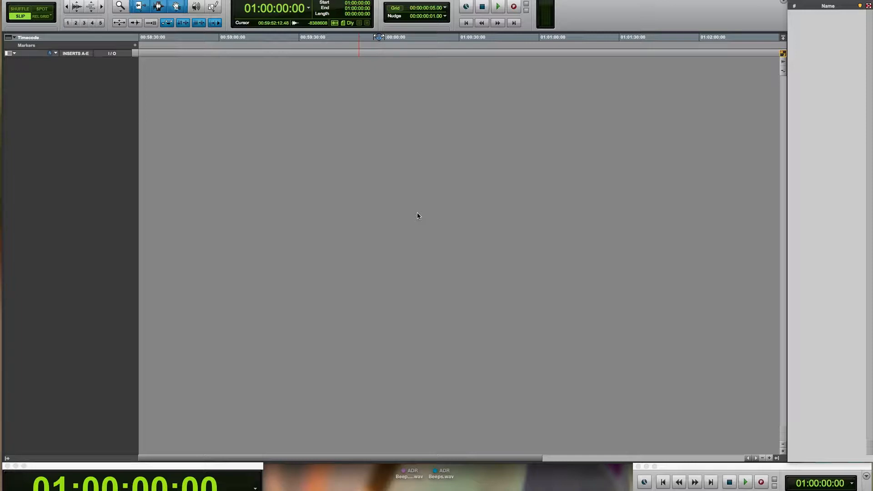
Create two mono aux input tracks and five mono audio tracks
key("super+shift+n")
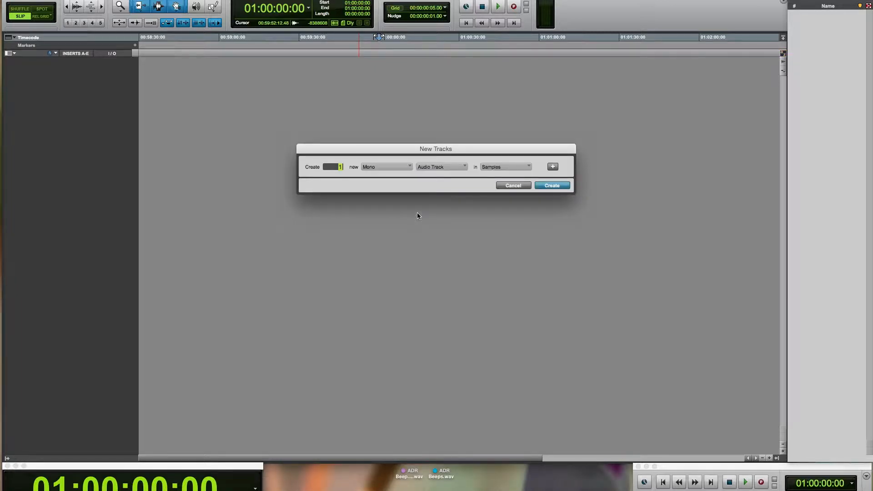
type("2")
key("super+Down")
key("super+shift+Down")
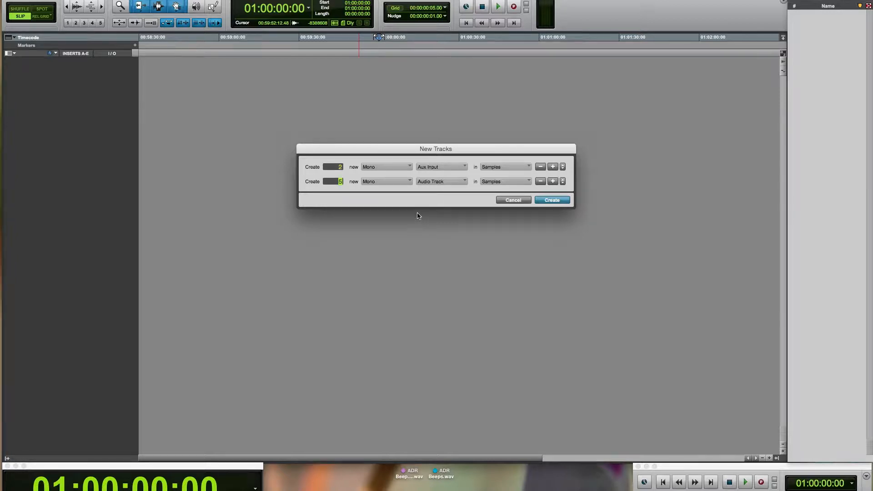
key("Return")
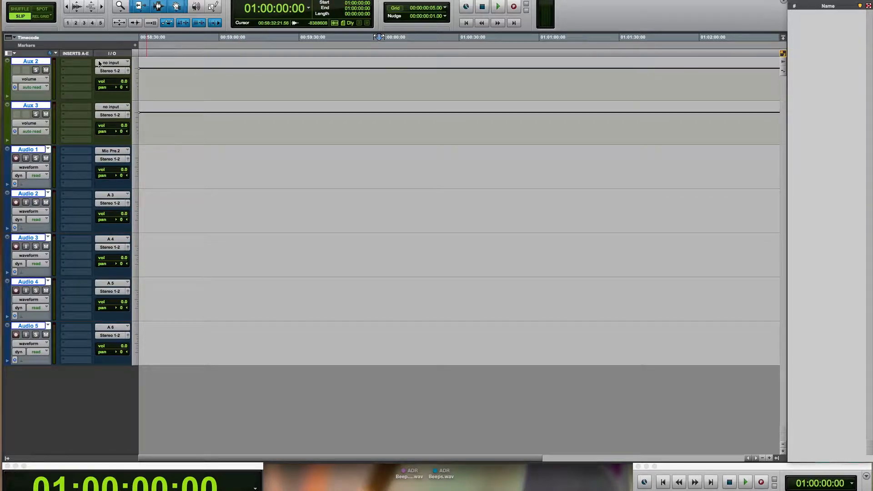
Clear the routing of all tracks by setting their inputs to no input and their outputs to no output
left_click(113, 65)
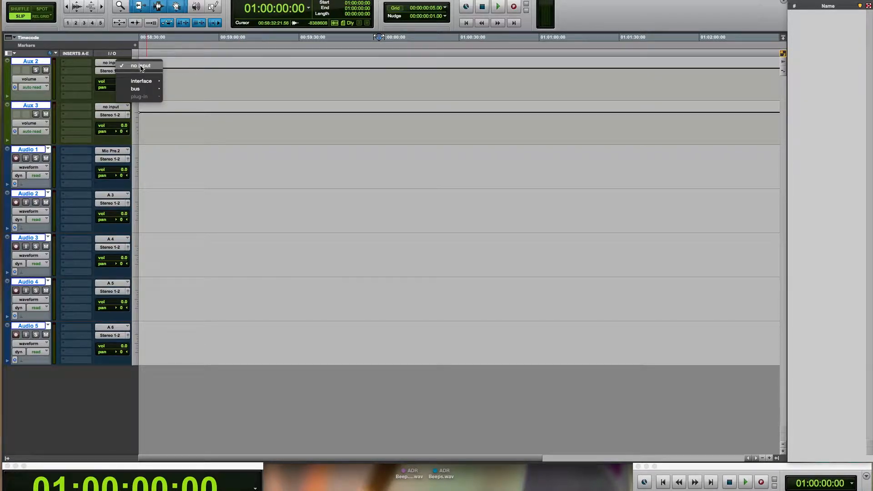
left_click(123, 68)
left_click(123, 70)
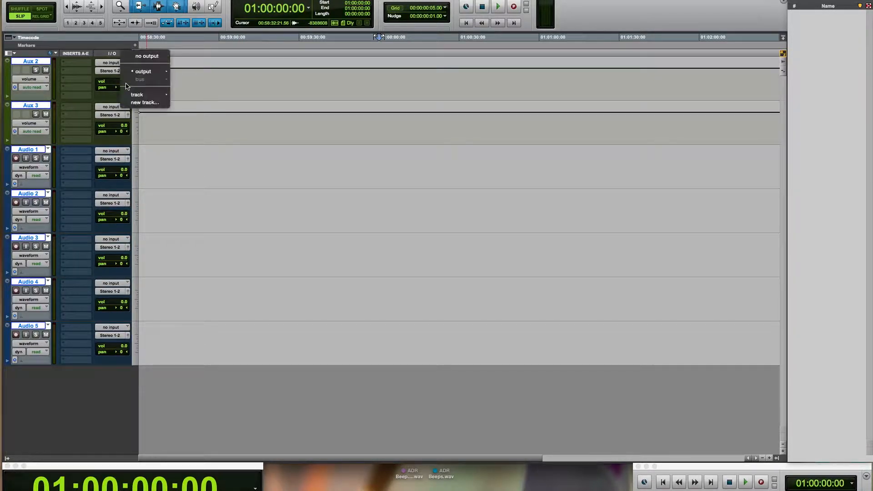
left_click(148, 56, "alt")
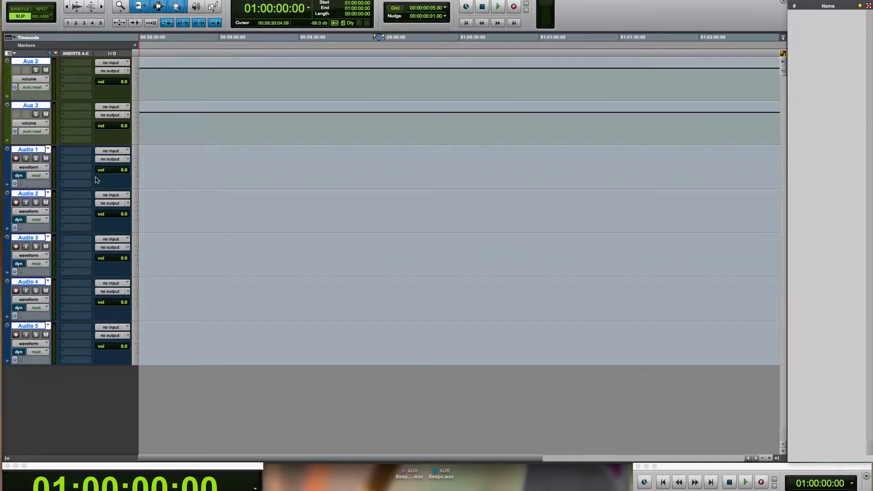
Rename the two aux tracks Mic and VO Aux
double_click(30, 62)
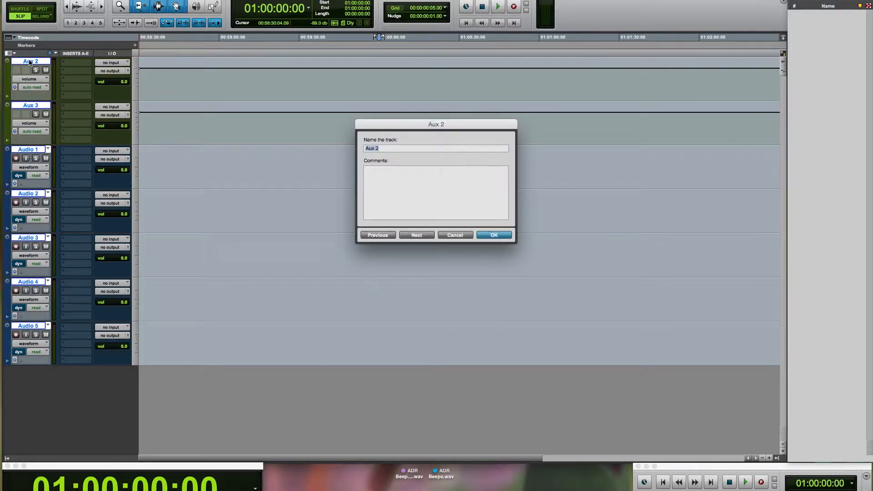
type("Mic")
key("super+Right")
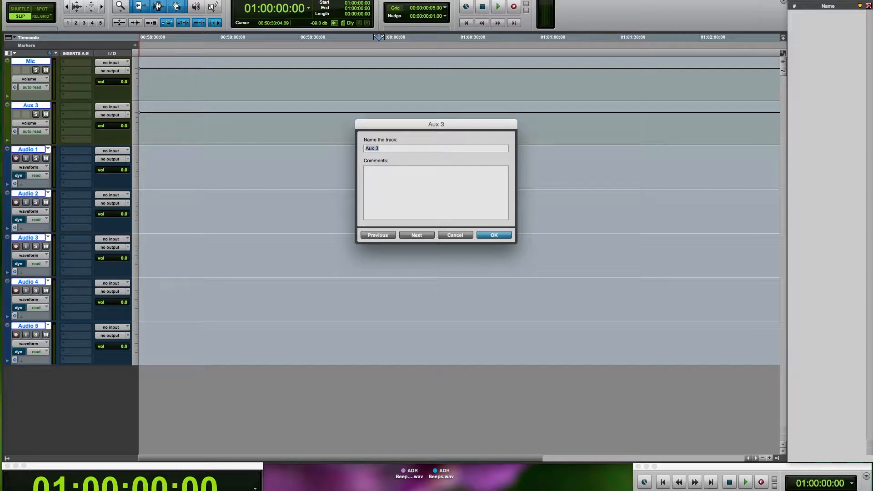
type("VO")
key("super+Right")
Rename the five audio tracks VO Record, VO Edit, Tag1, Tag2 and Tag3, in that order
type("VO Record")
key("super+Right")
type("VO")
key("super+Right")
type("Tag1")
key("super+Right")
type("Tag")
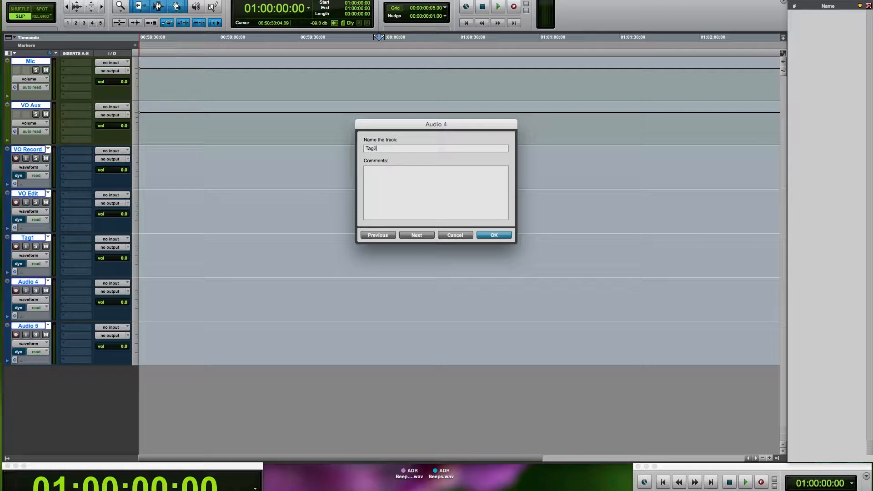
key("super+Right")
type("Tag3")
key("Return")
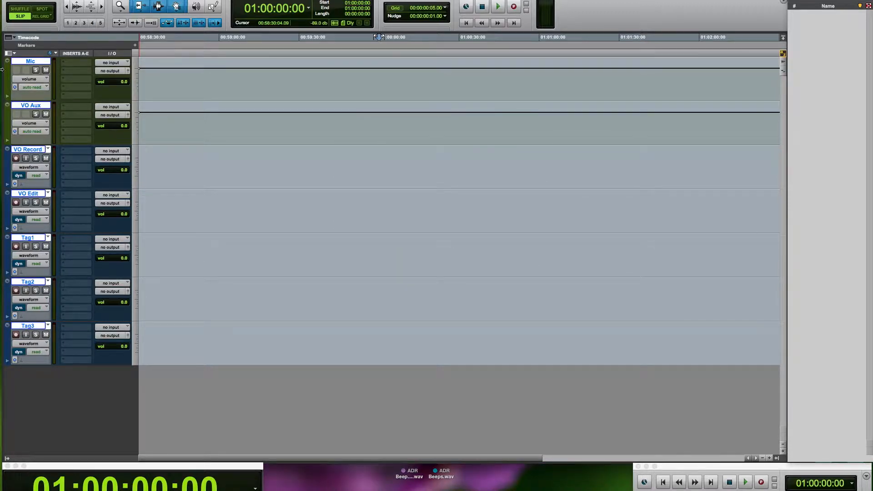
left_click_drag(204, 257, 197, 360)
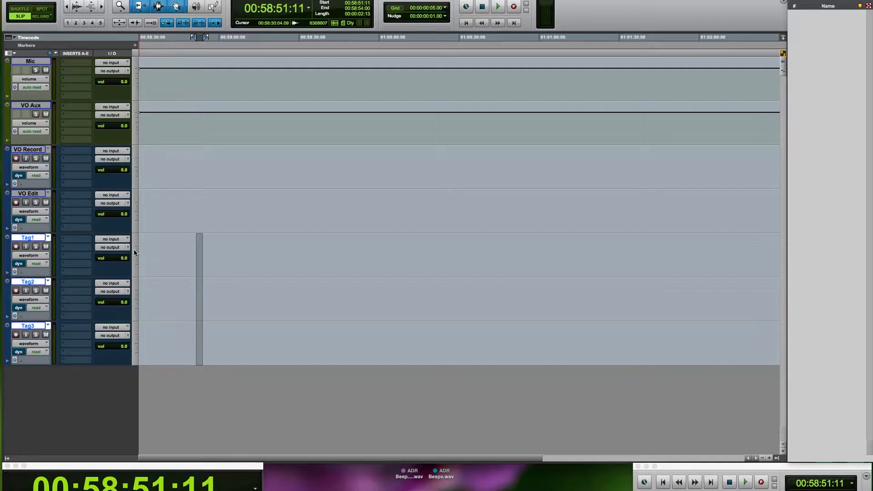
left_click(213, 244)
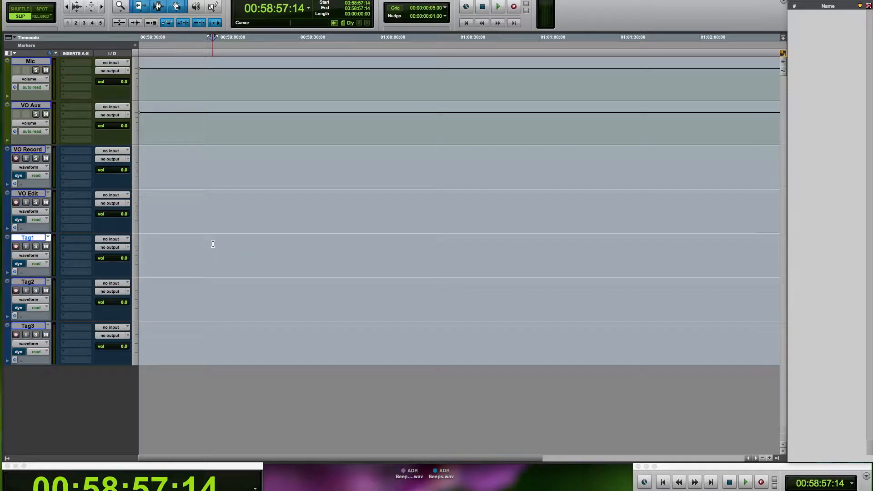
Move the VO Record track between the Mic and VO Aux tracks
left_click(39, 63)
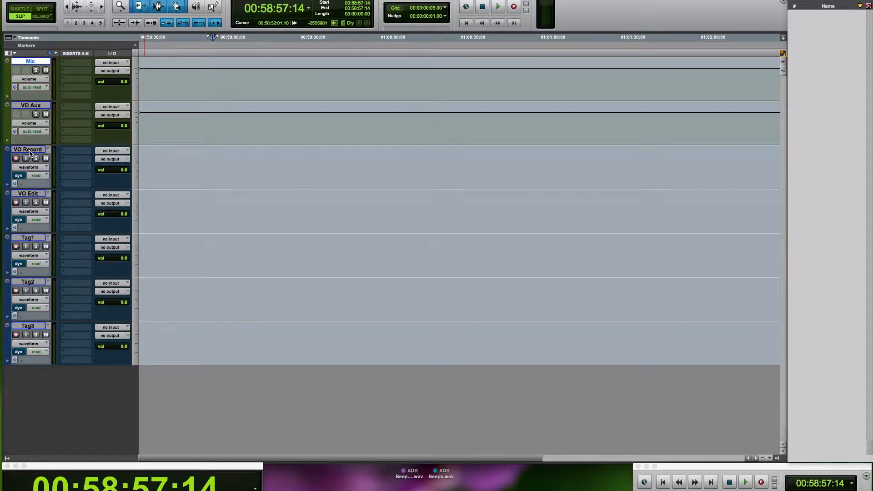
left_click_drag(28, 153, 27, 115)
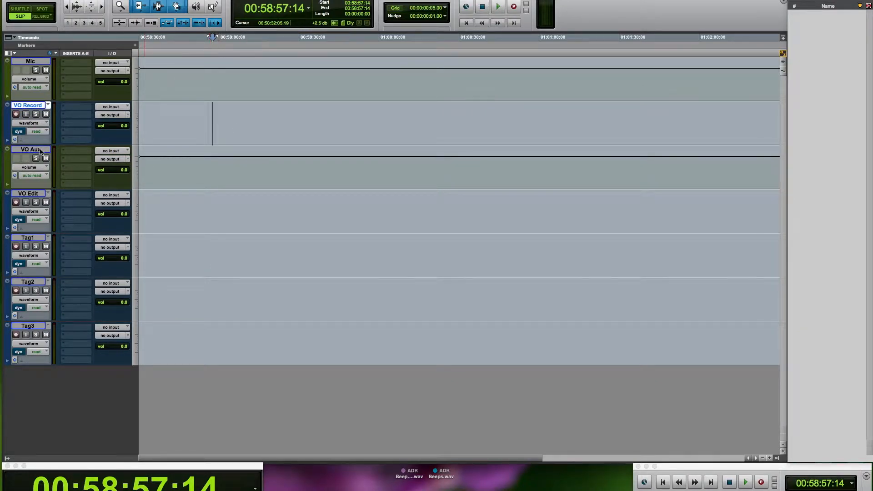
Set the Mic track's input to the interface channel Mic Pre.1 (Mono)
key("p")
left_click(125, 65)
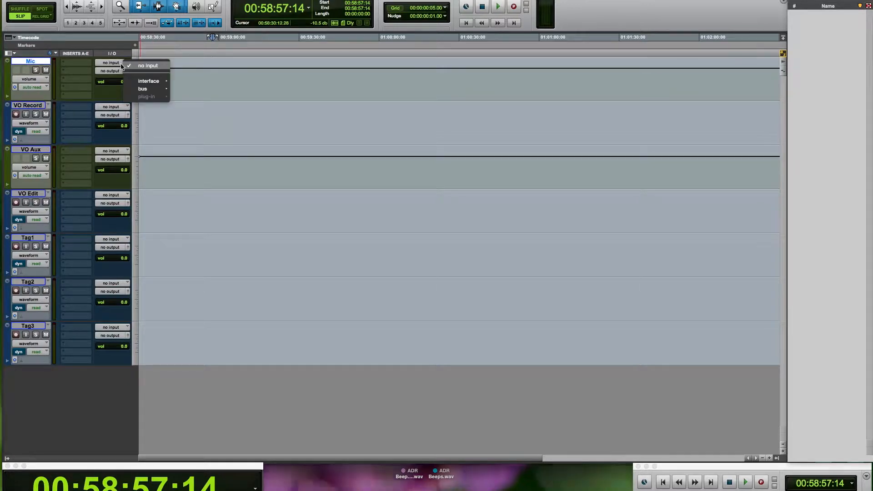
mouse_move(150, 81)
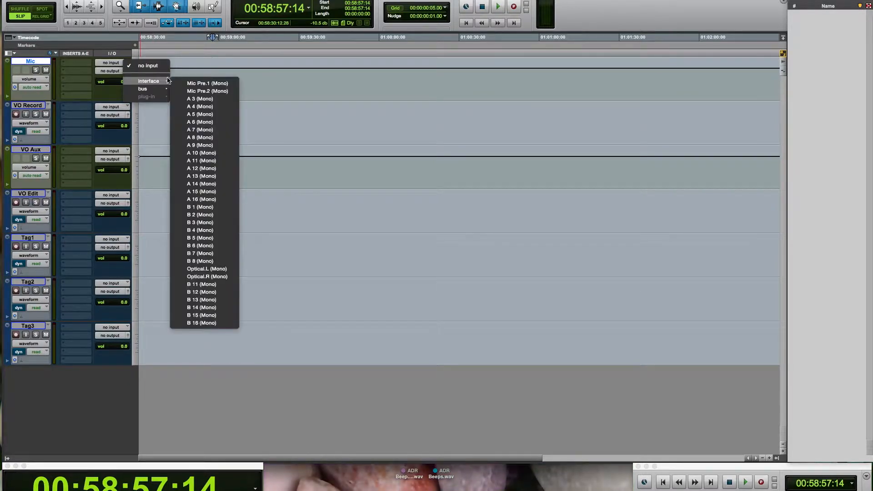
left_click(206, 84)
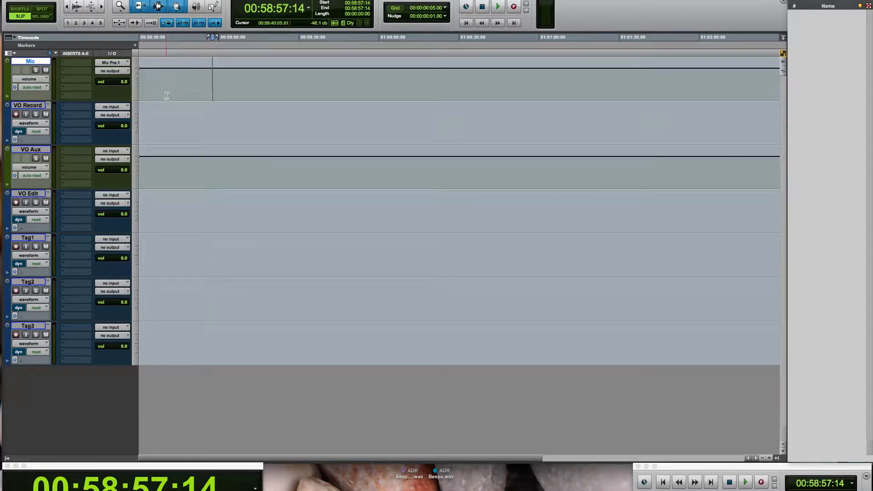
Add a new mono bus path named VO Record in the I/O Setup
left_click(117, 72)
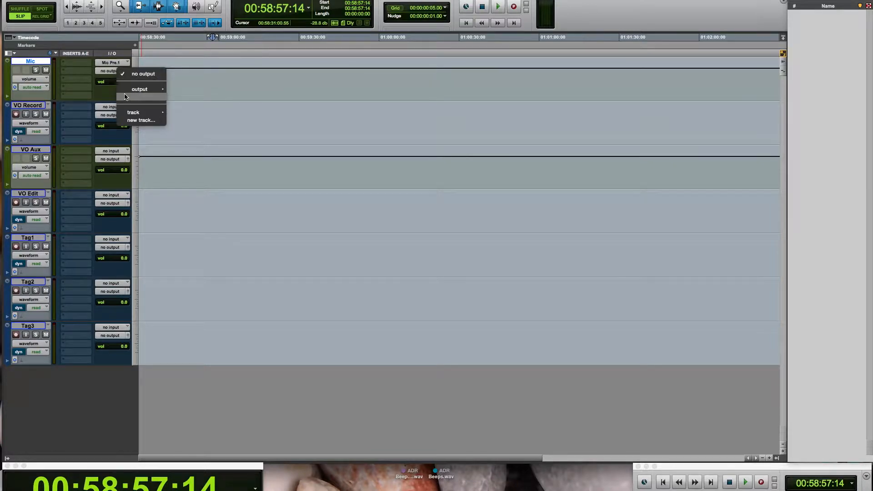
left_click(289, 87)
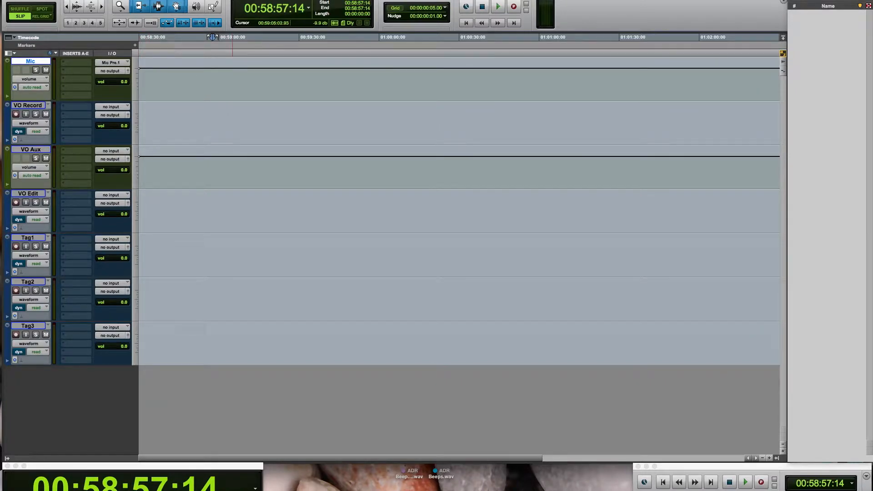
left_click(282, 1)
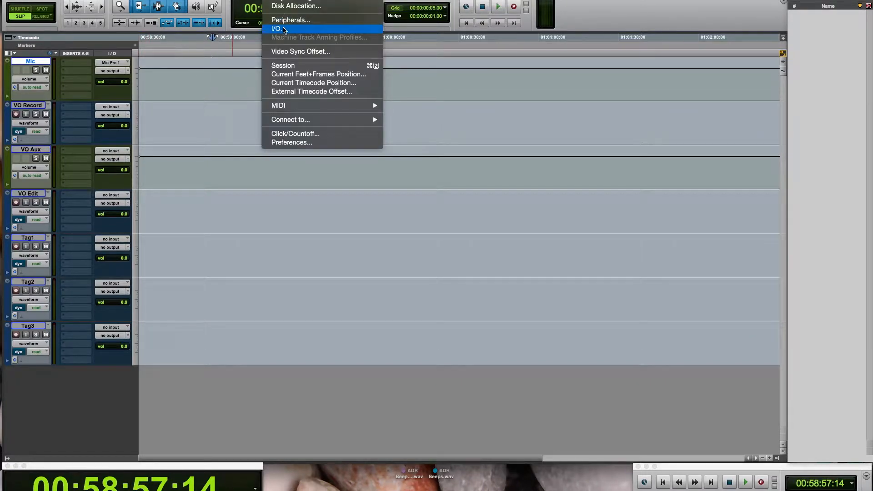
left_click(282, 28)
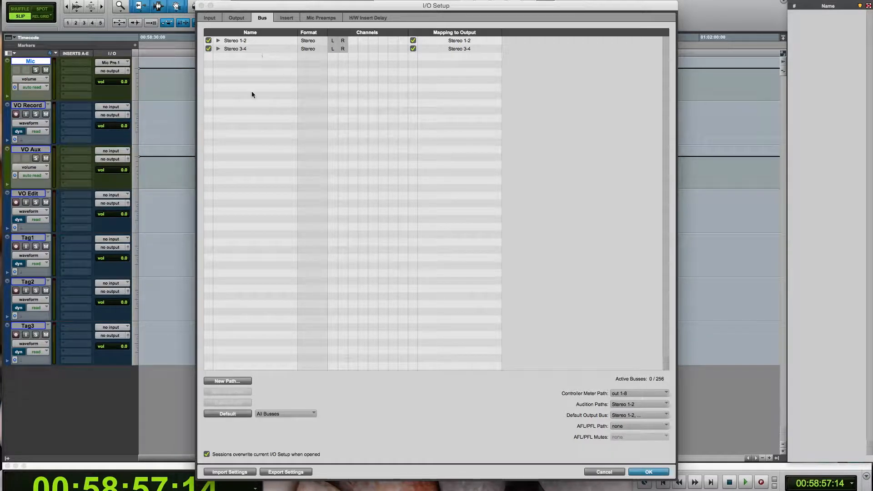
left_click(239, 381)
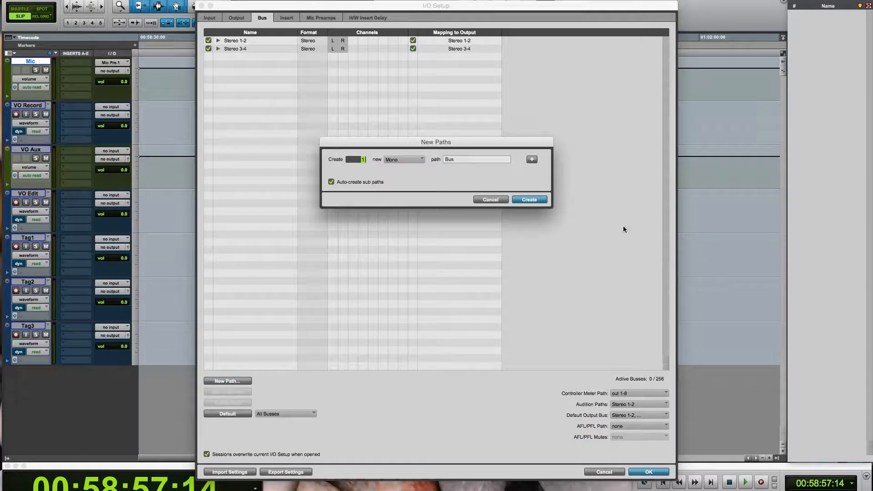
key("Tab")
type("VO Record")
key("Return")
key("Return")
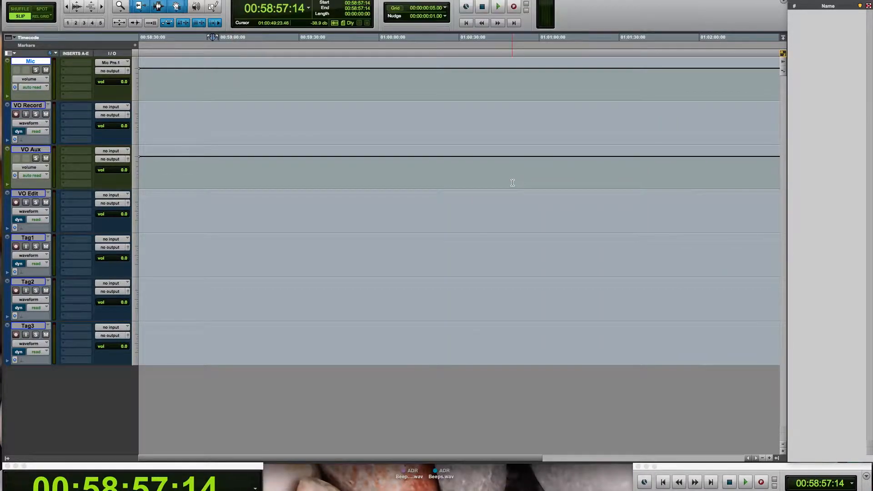
Route the Mic track's output to the VO Record bus and use that bus as the VO Record track's input
left_click(104, 72)
mouse_move(132, 96)
left_click(191, 98)
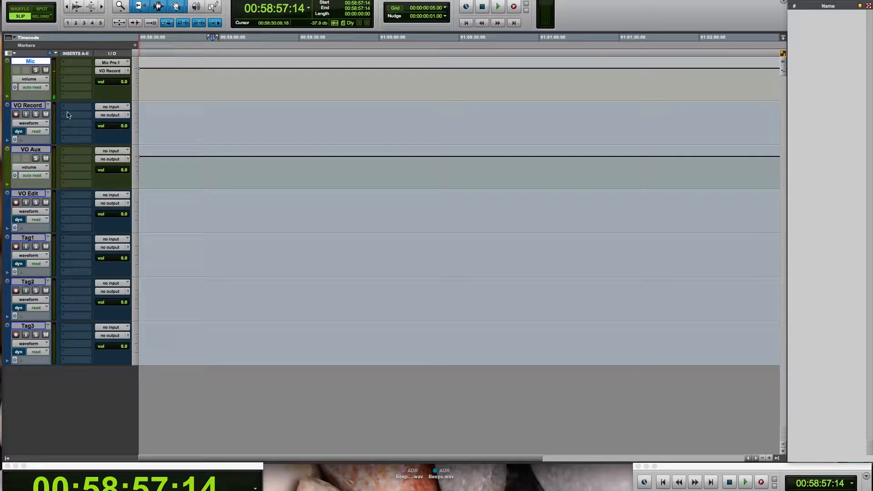
left_click(109, 107)
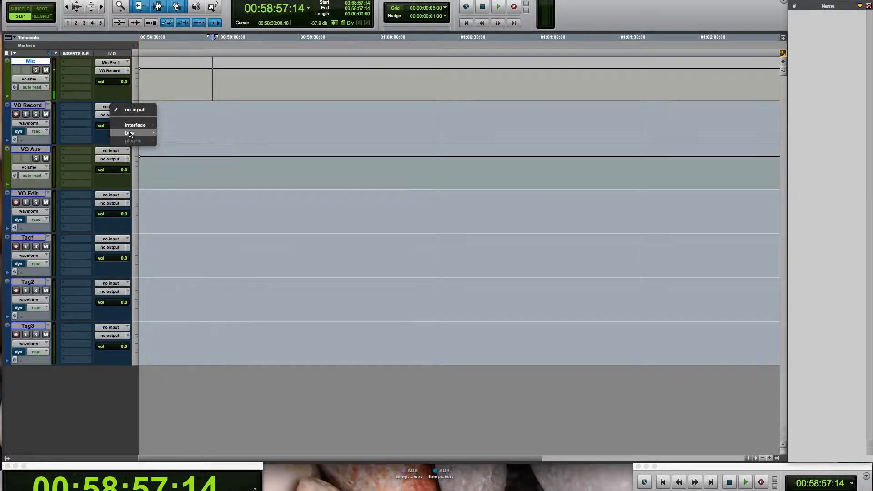
mouse_move(132, 133)
left_click(175, 135)
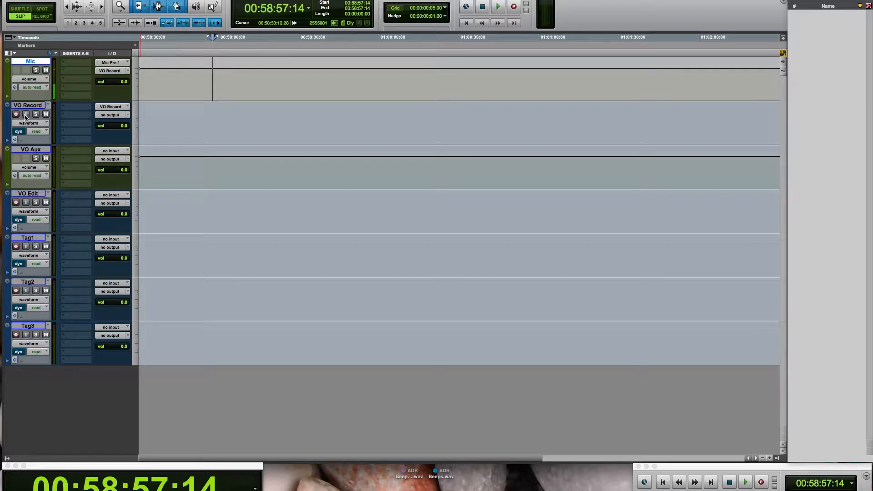
Send the VO Record track's output to Stereo 1-2 and enable input monitoring on the track
left_click(113, 115)
mouse_move(132, 135)
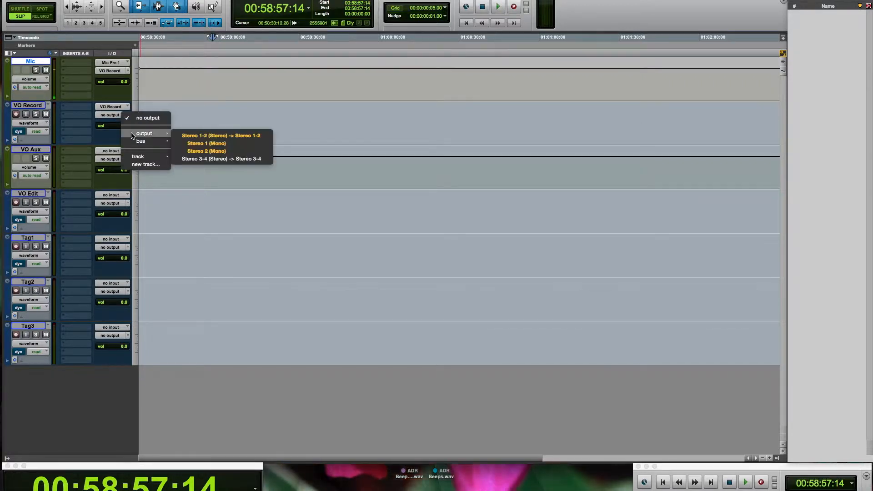
left_click(221, 136)
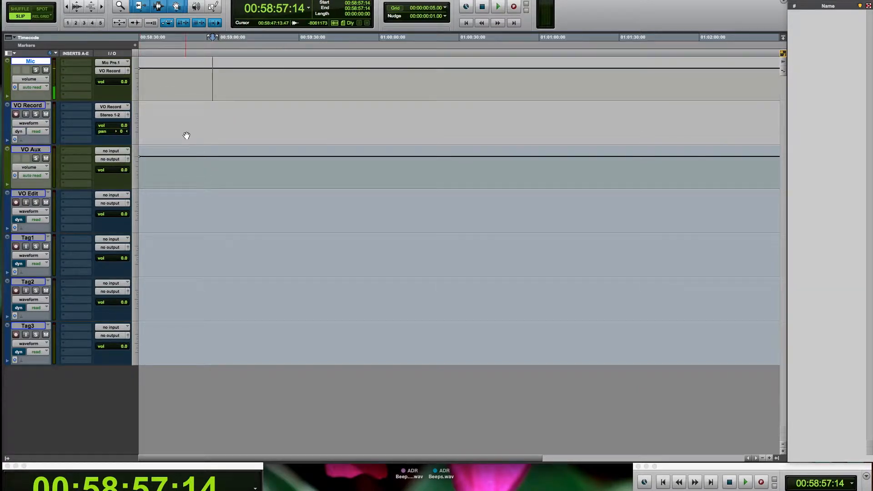
left_click(26, 114)
Insert the mono L2 limiter on the Mic track and set its threshold and out ceiling together to -3.0
left_click(67, 65)
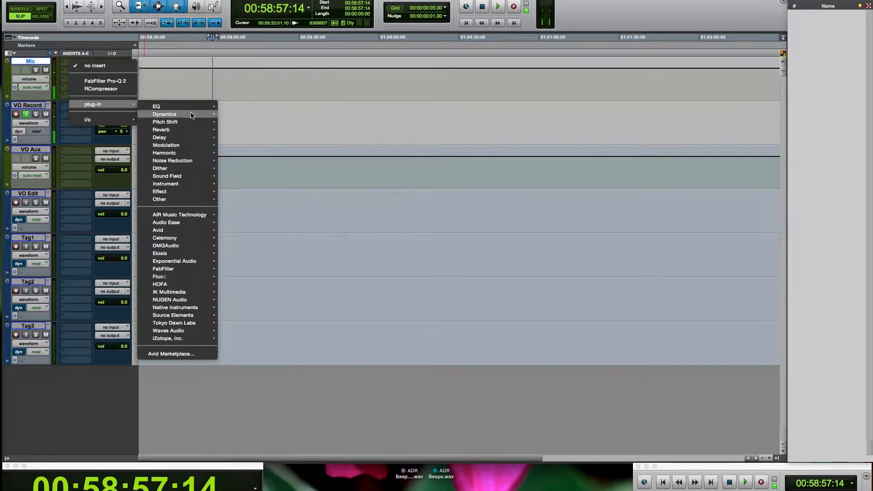
mouse_move(191, 114)
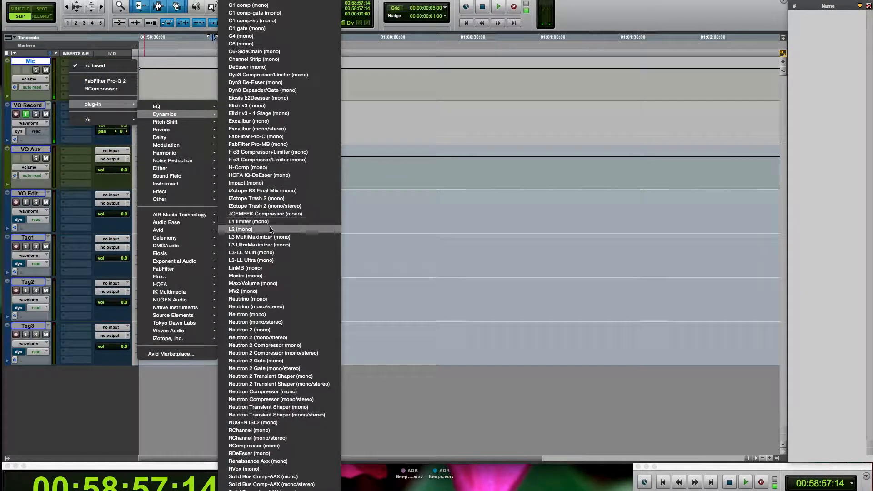
left_click(248, 230)
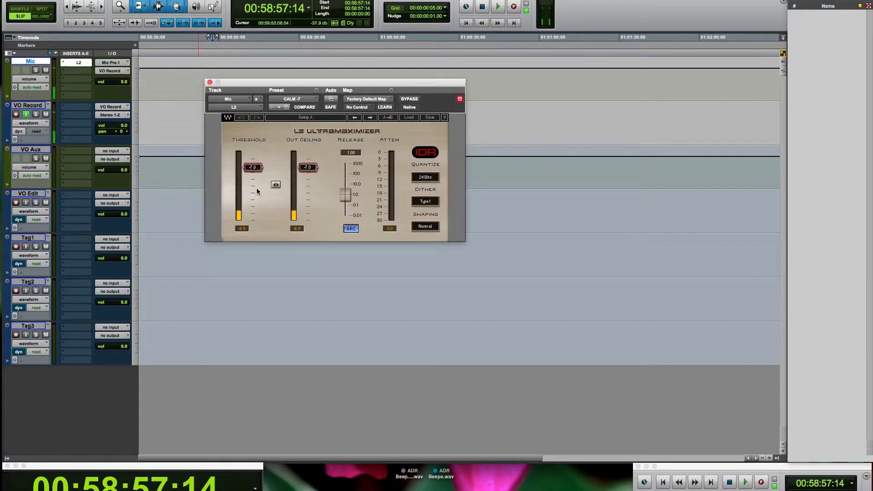
left_click(277, 185)
left_click_drag(276, 185, 276, 175)
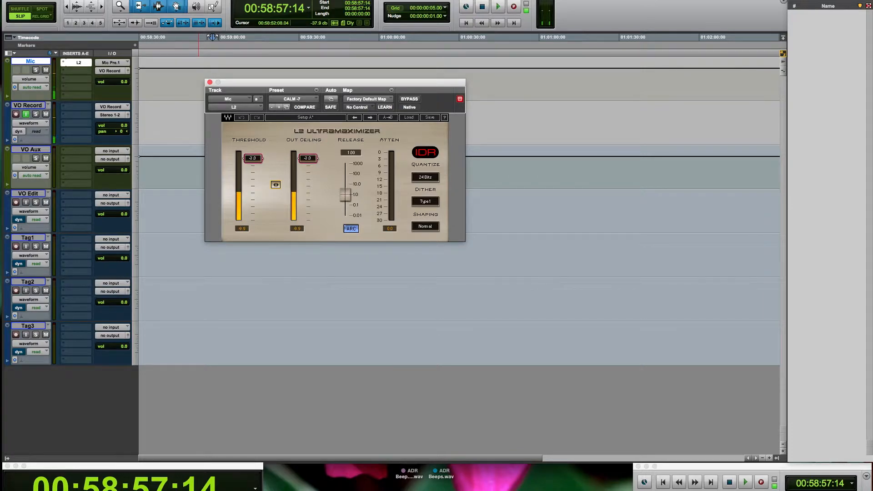
left_click(209, 83)
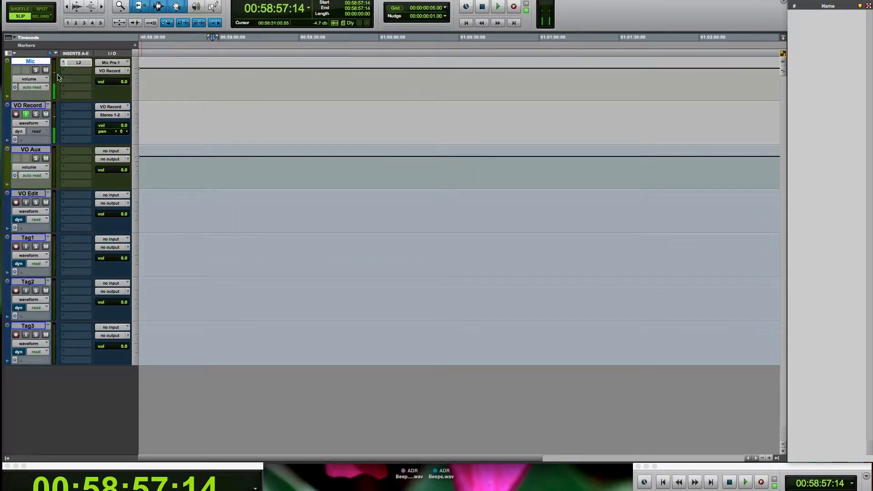
Insert RCompressor in the Mic track's second insert slot, after the L2, and close its plug-in window
left_click(63, 71)
left_click(92, 98)
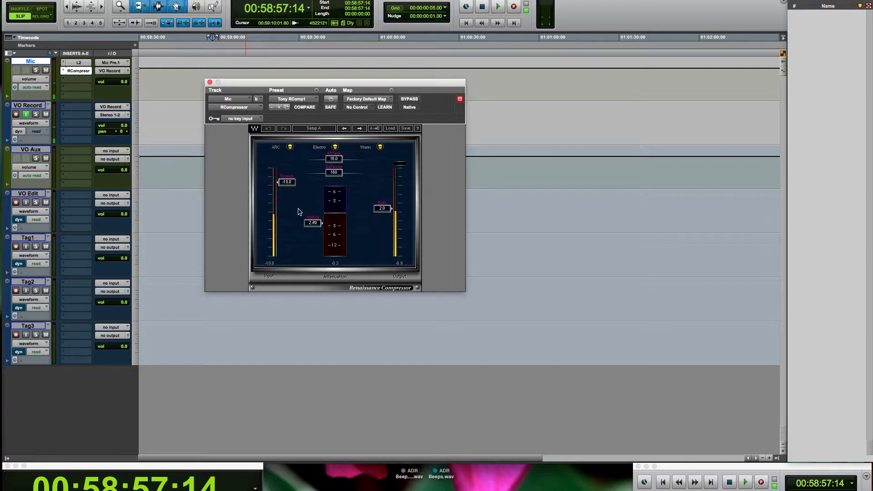
left_click(210, 82)
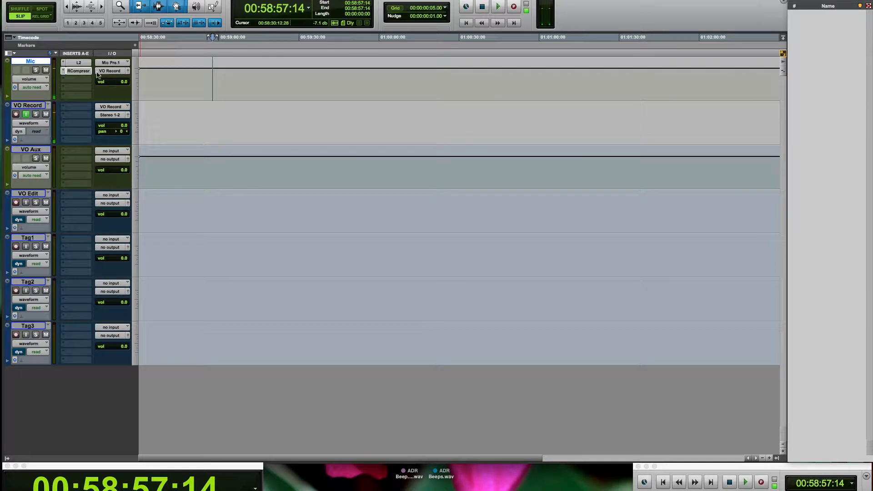
Make the L2 and RCompressor inserts on the Mic track inactive
left_click(82, 74)
left_click(83, 64, "super")
left_click(83, 64, "super")
left_click(82, 66, "ctrl+super")
left_click(80, 73, "ctrl+super")
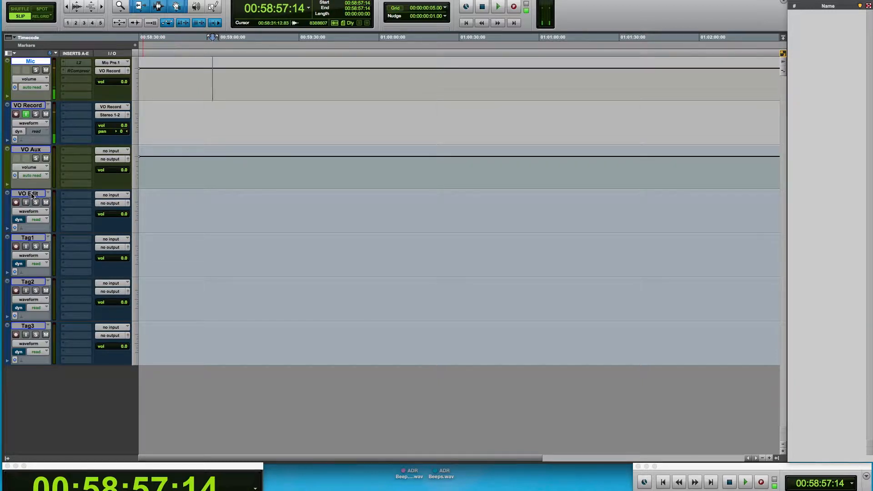
Move the VO Edit track directly below VO Record and consolidate two empty selections on VO Record into blank clips
left_click_drag(31, 196, 31, 150)
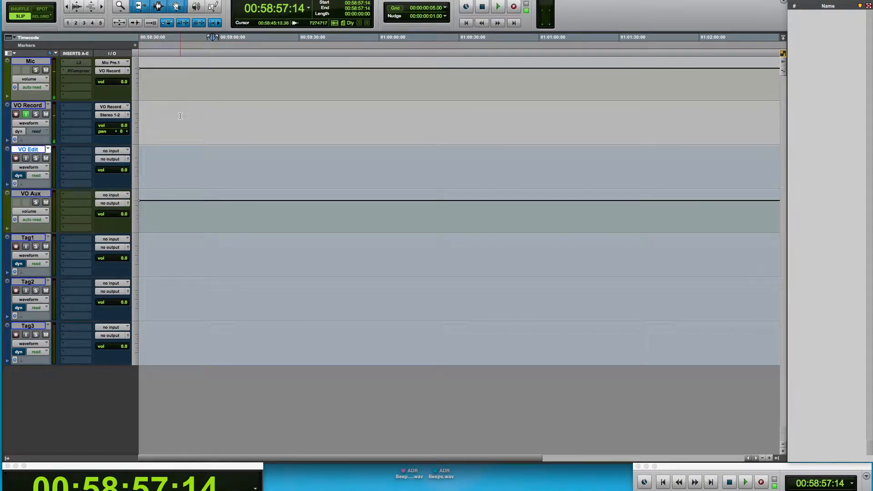
left_click_drag(181, 115, 377, 126)
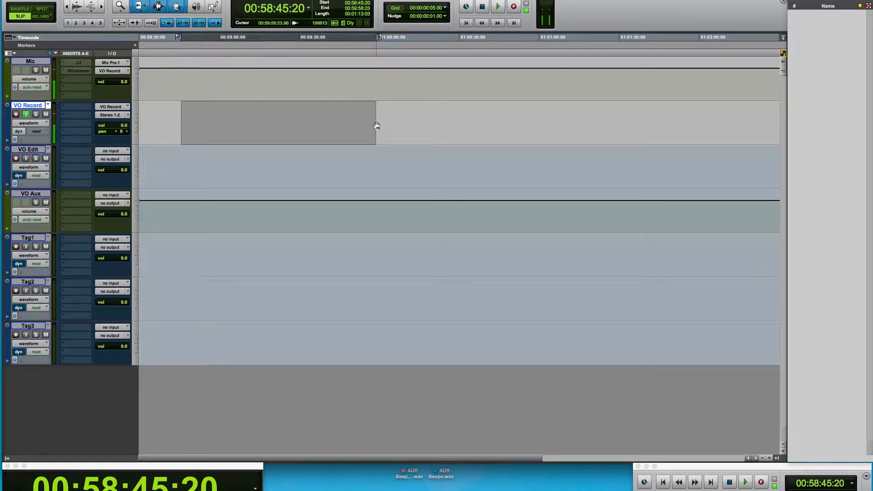
key("alt+shift+3")
left_click_drag(421, 127, 501, 114)
key("alt+shift+3")
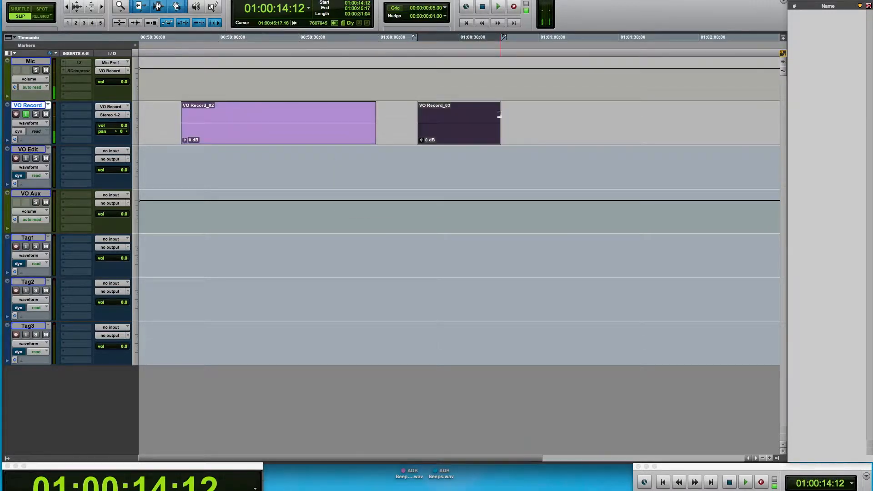
Copy both blank clips from VO Record to VO Edit at the same timeline position, and undo the copy and both consolidations
left_click(323, 143, "shift")
left_click_drag(323, 144, 323, 158)
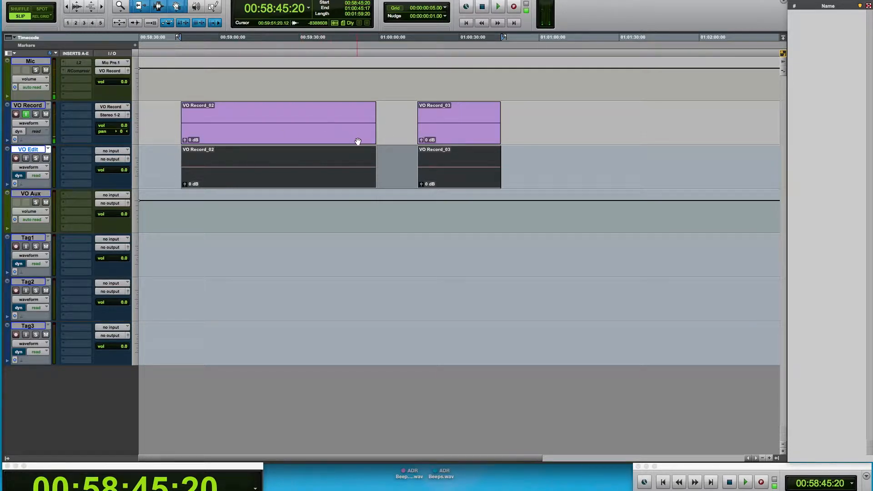
key("super+z")
key("super+z")
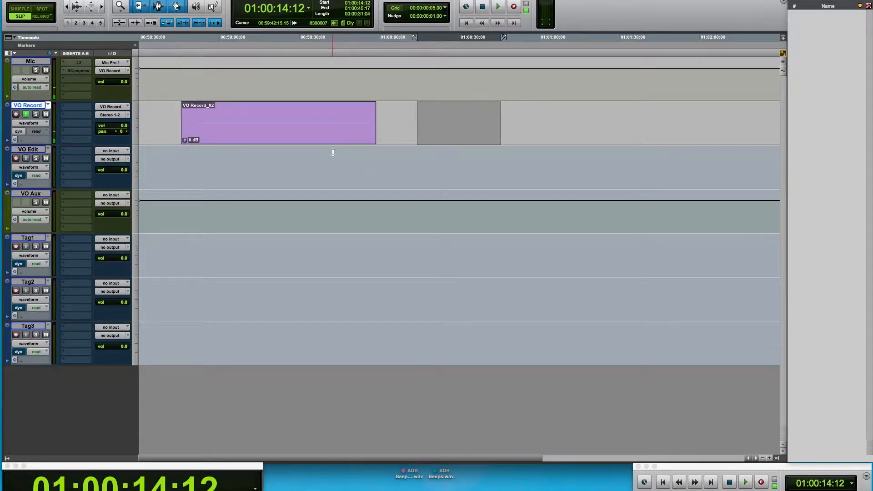
key("super+z")
key("super+z")
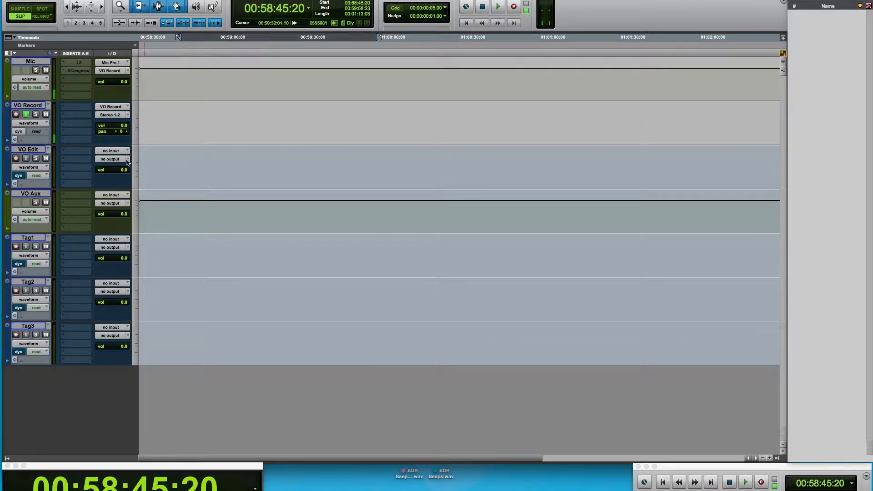
Move the VO Aux track back between VO Record and VO Edit
left_click(150, 160)
left_click(111, 159)
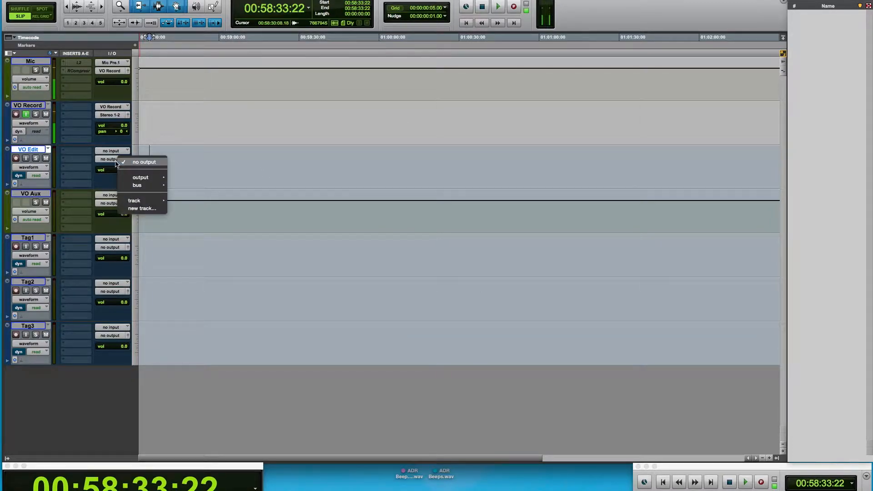
left_click(59, 159)
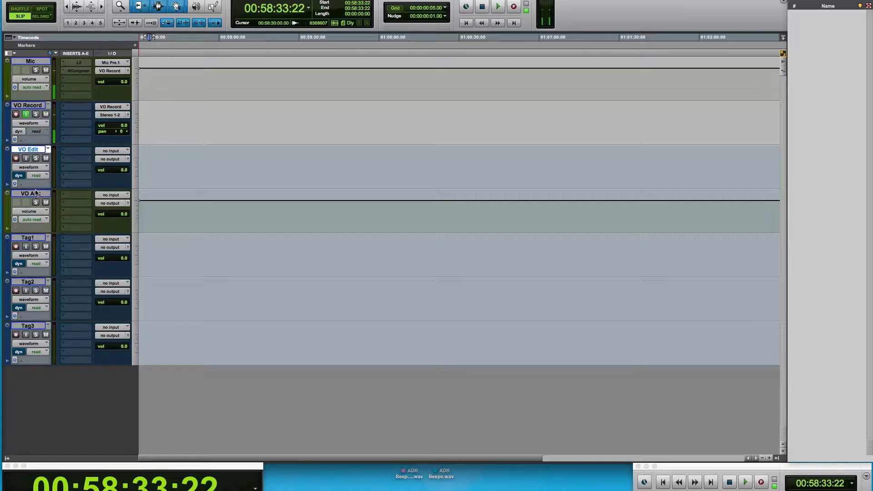
left_click_drag(36, 193, 44, 157)
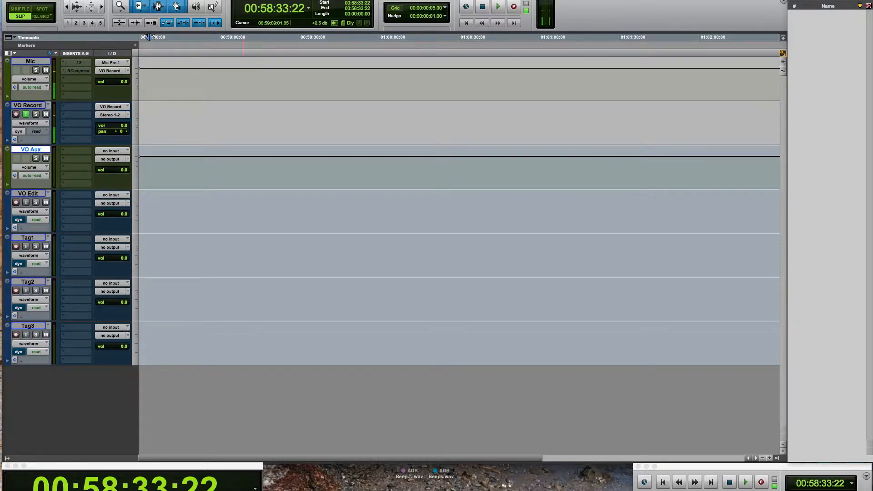
Create two new mono buses named VO Aux and VO Stem in the I/O Setup
left_click(274, 0)
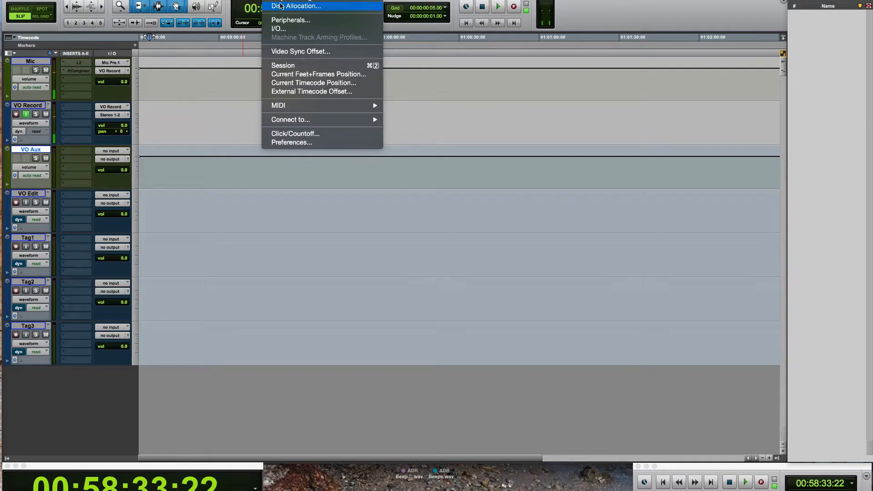
left_click(278, 29)
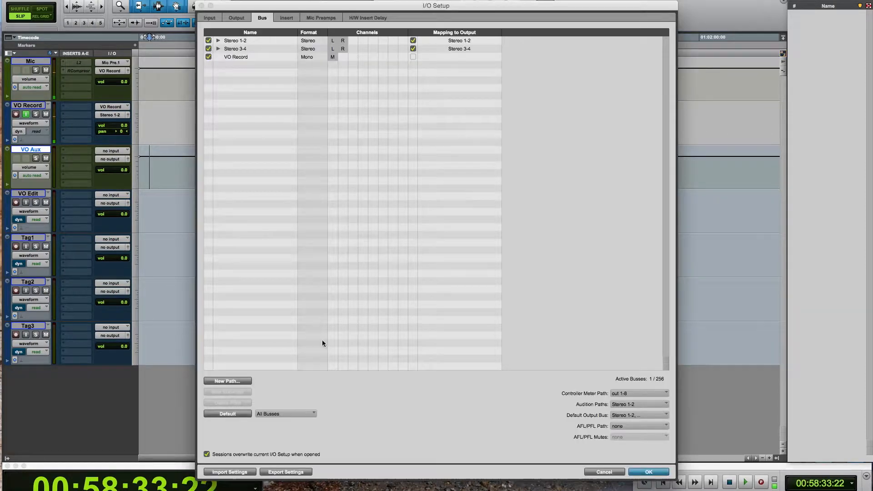
left_click(236, 381)
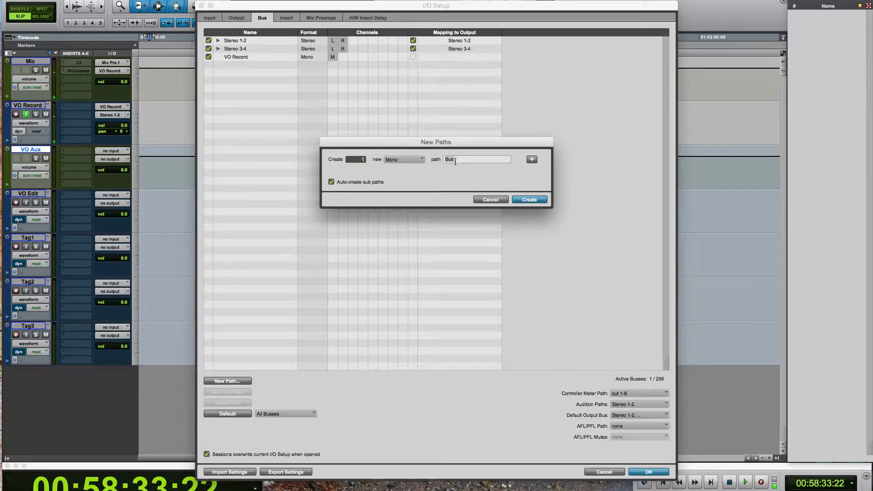
type("VO Aux")
left_click(532, 160)
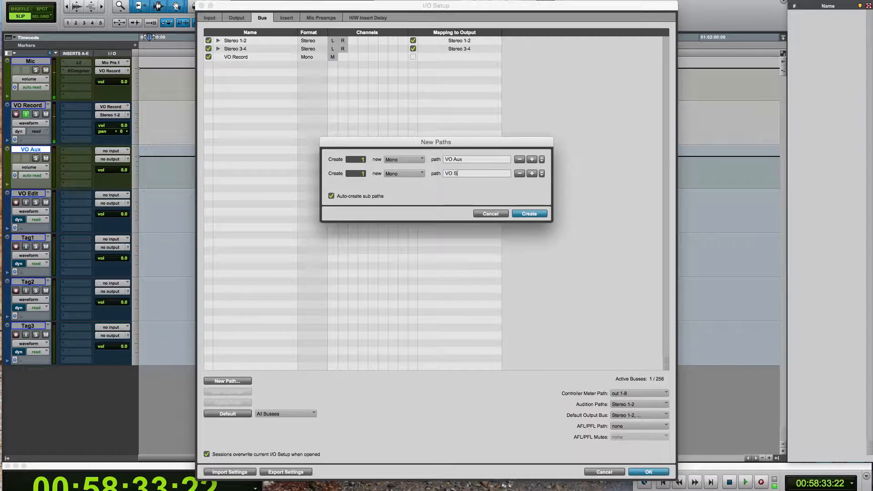
key("Return")
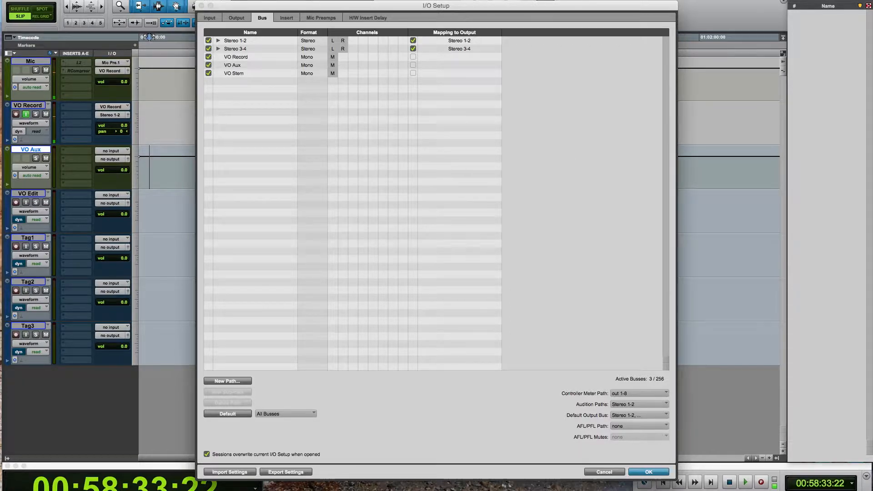
key("Return")
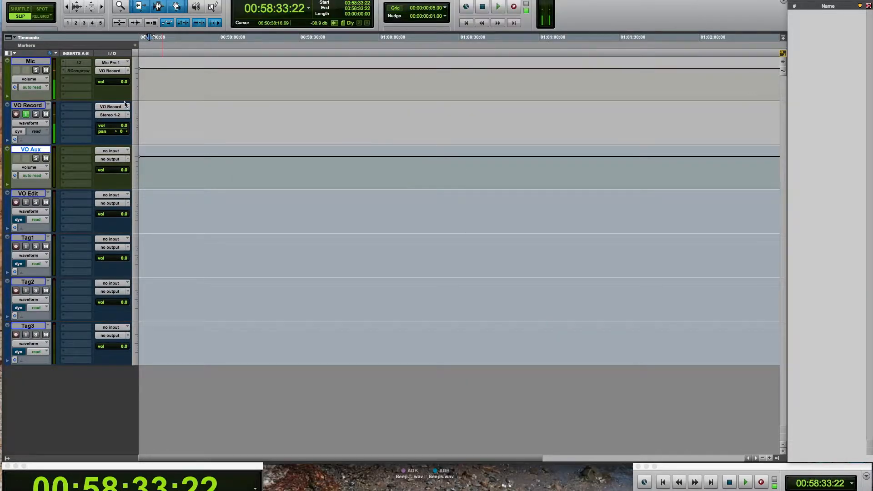
Set the VO Aux track's input to the VO Aux bus and its output to the VO Stem bus
left_click(114, 151)
mouse_move(126, 173)
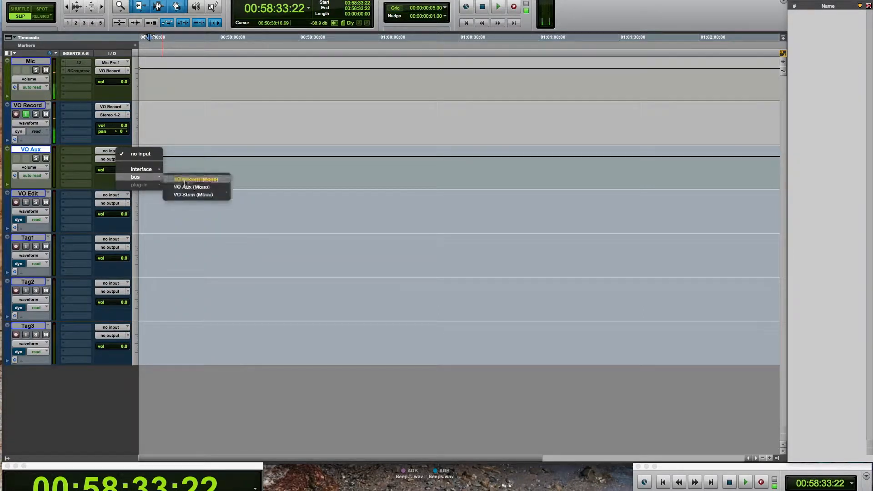
left_click(187, 187)
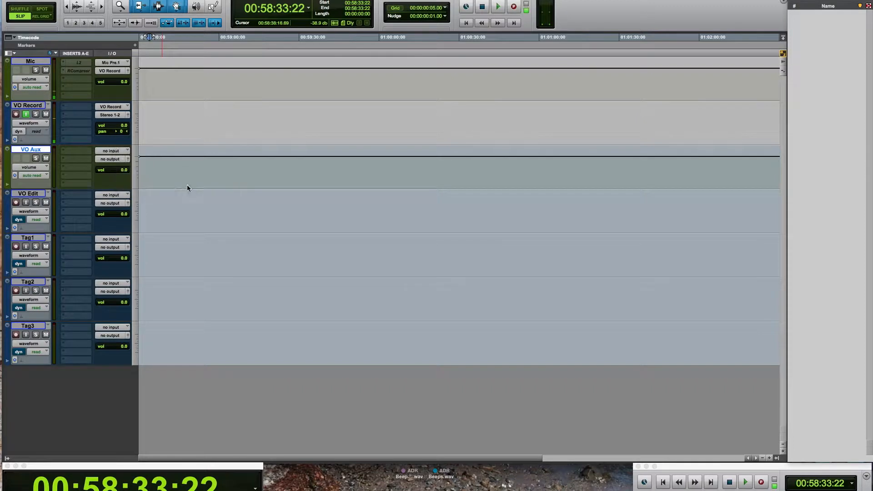
left_click(112, 160)
mouse_move(122, 186)
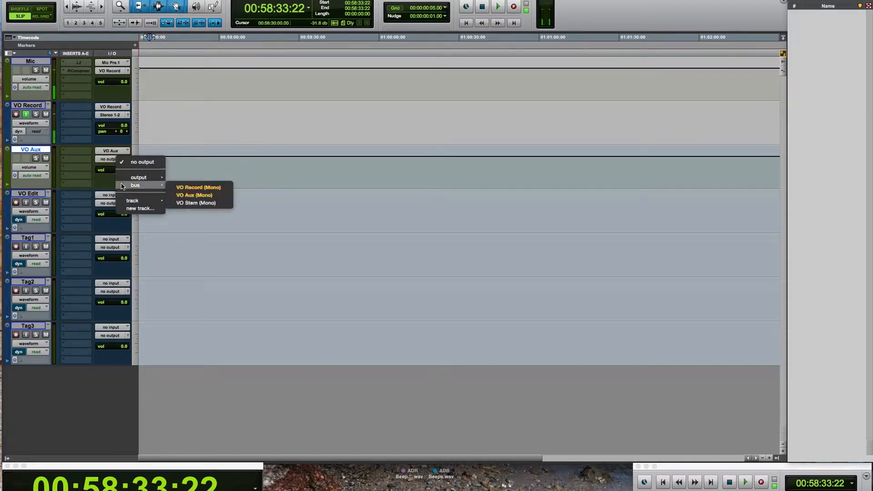
left_click(217, 203)
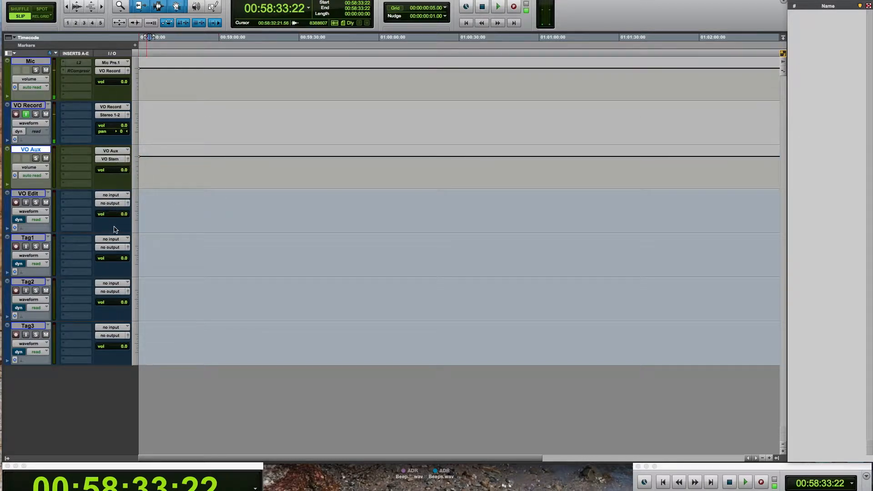
Route the VO Edit track's output to the VO Aux bus
left_click(162, 208)
left_click(111, 203)
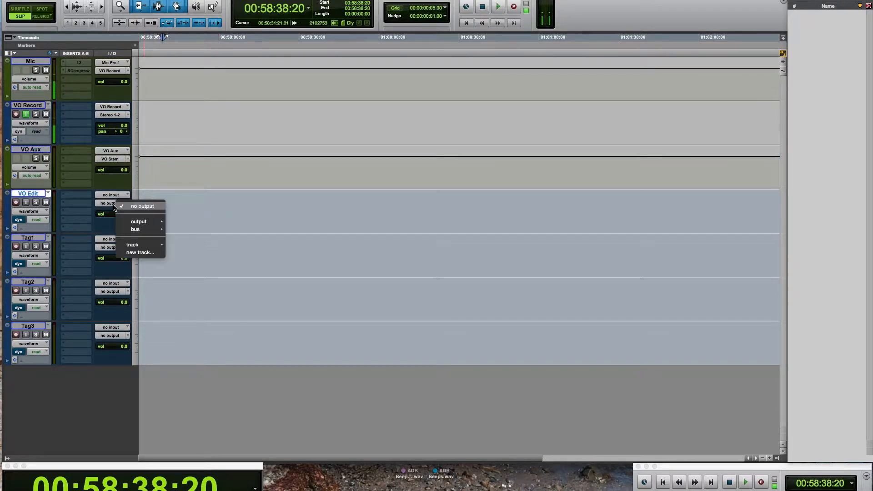
mouse_move(135, 229)
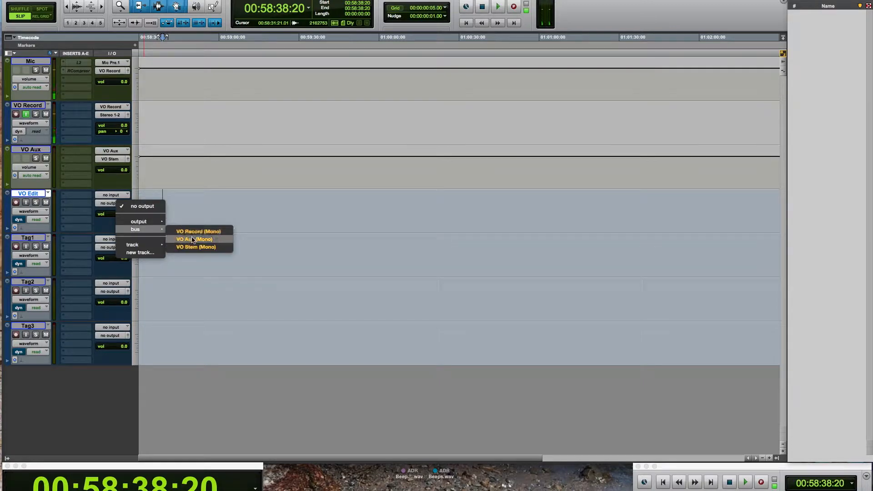
left_click(193, 237)
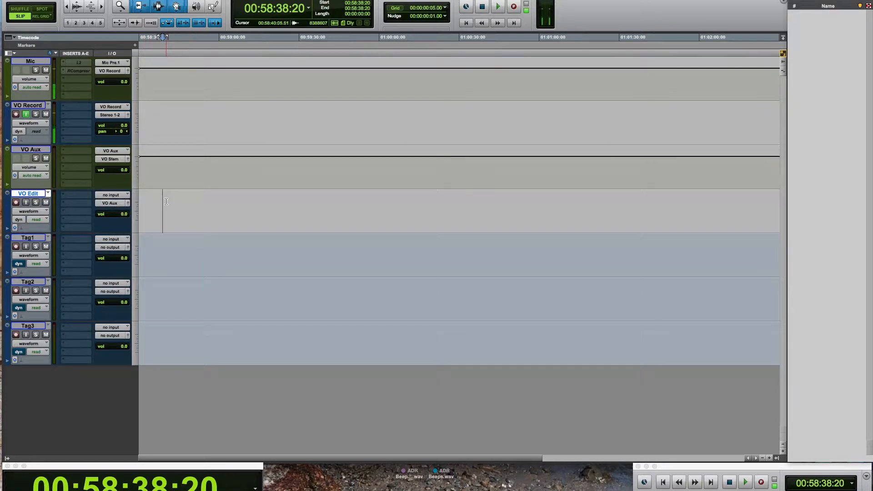
left_click_drag(160, 206, 293, 213)
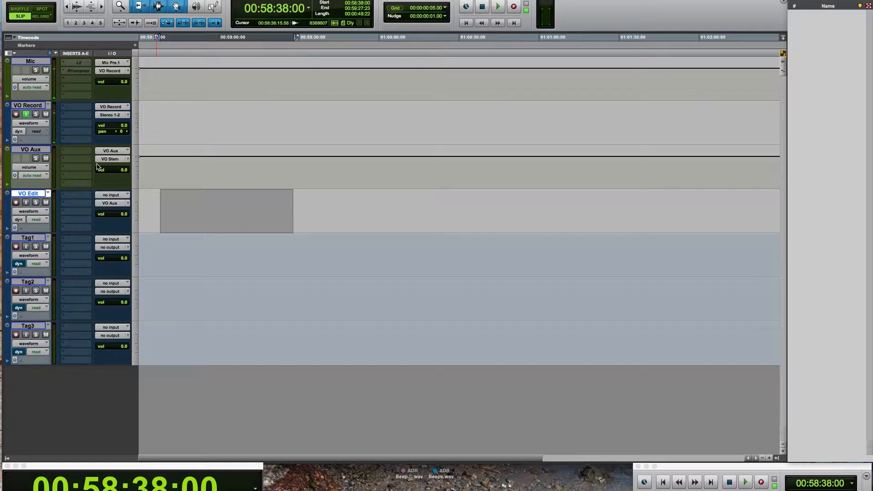
left_click(32, 149)
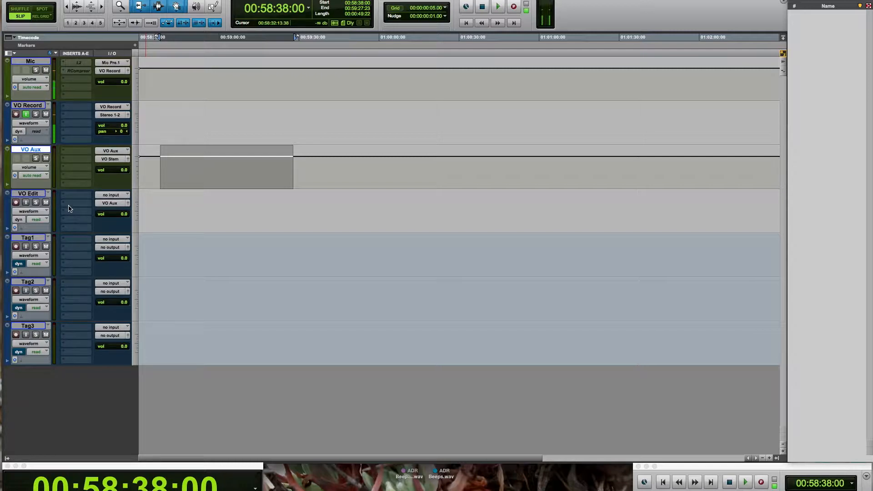
left_click_drag(174, 210, 290, 212)
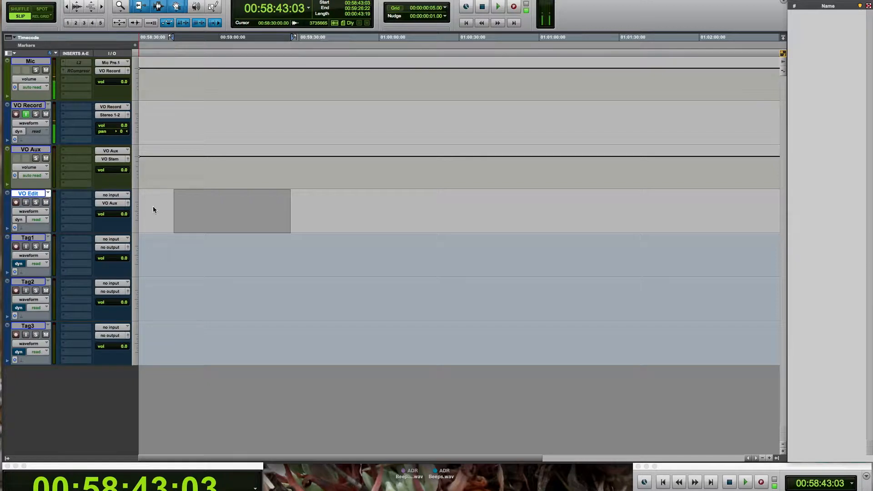
left_click(78, 204)
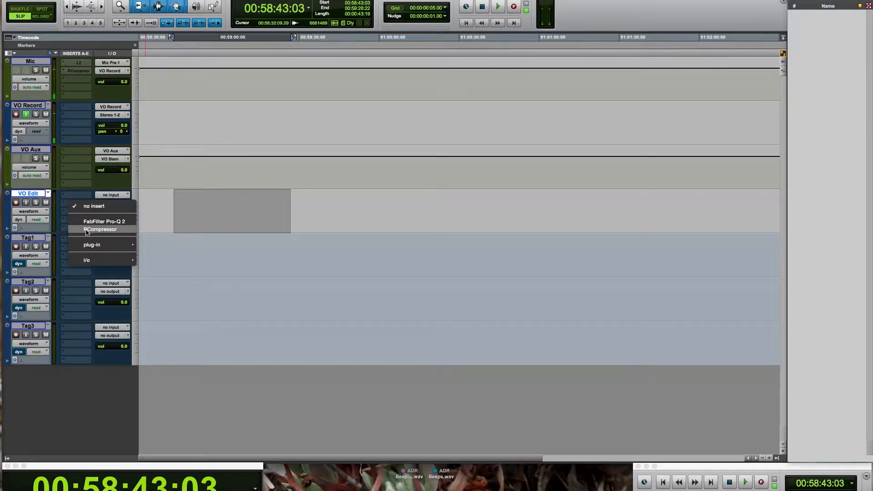
left_click(265, 187)
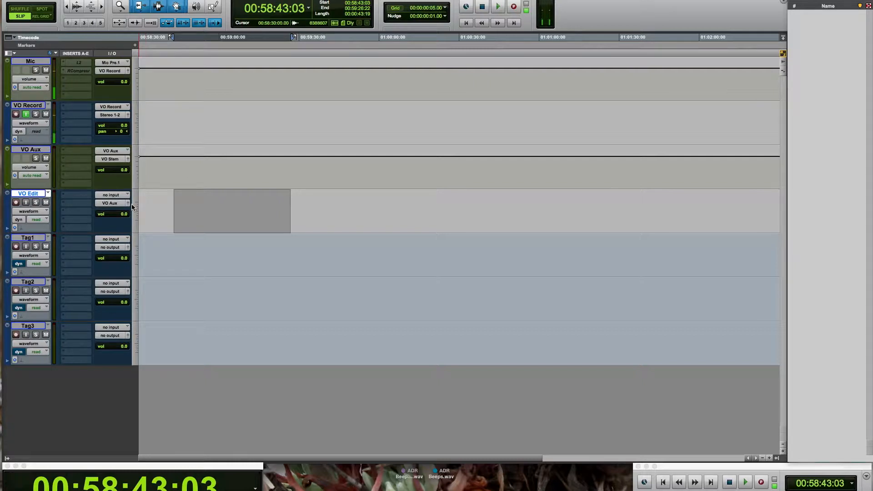
Insert RCompressor in the VO Aux track's second insert slot and close its plug-in window
left_click(67, 162)
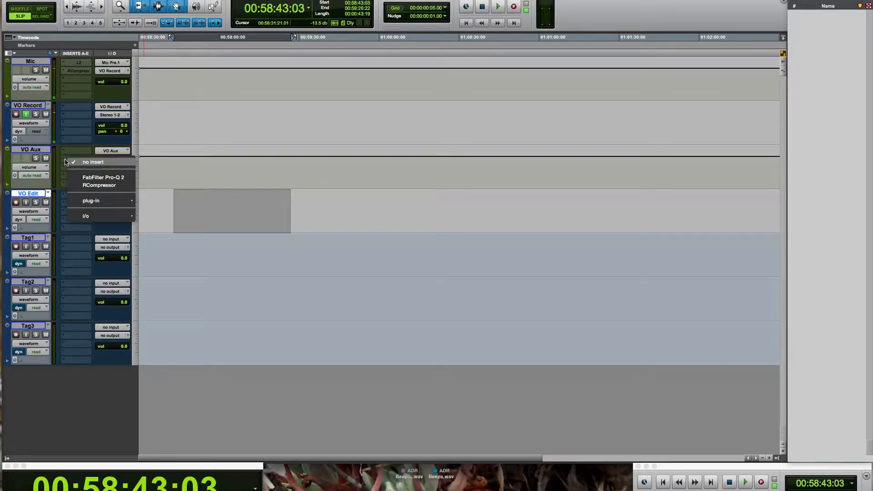
left_click(80, 186)
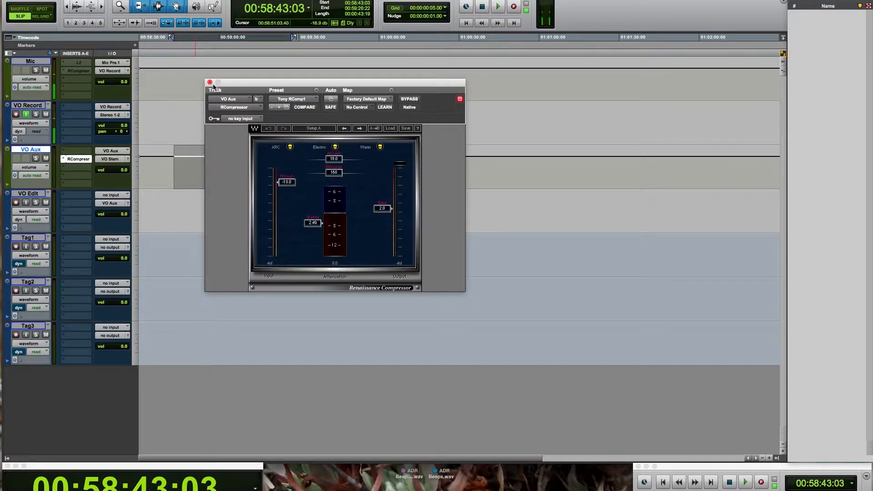
left_click(209, 83)
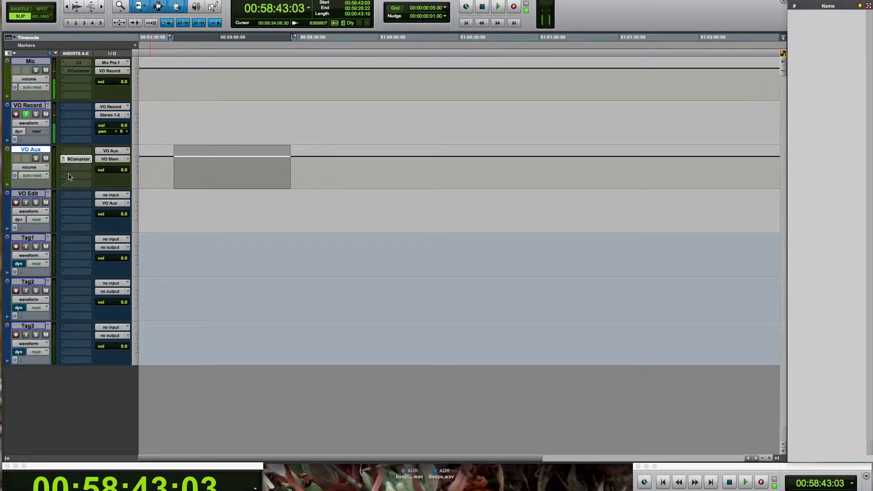
left_click_drag(183, 211, 320, 211)
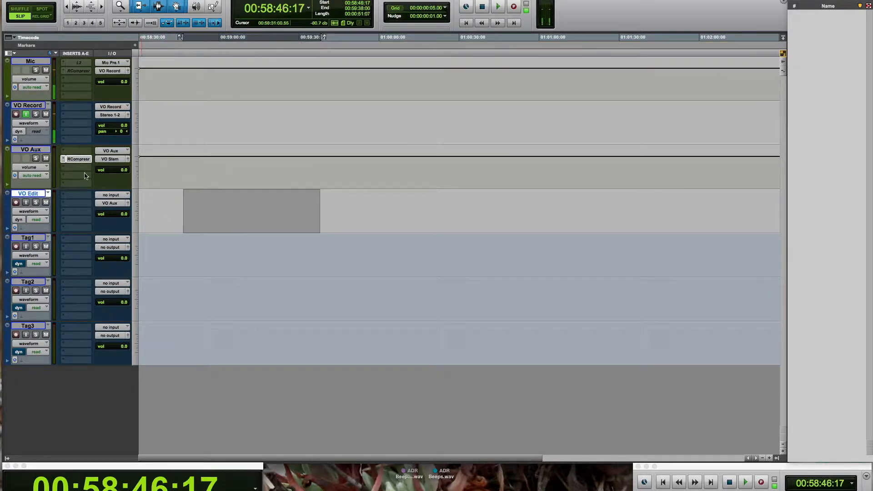
left_click(159, 213)
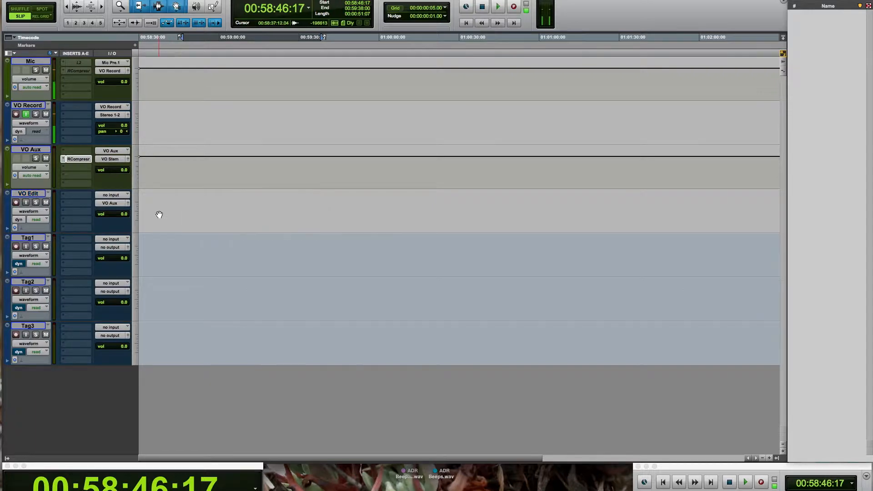
left_click(157, 165)
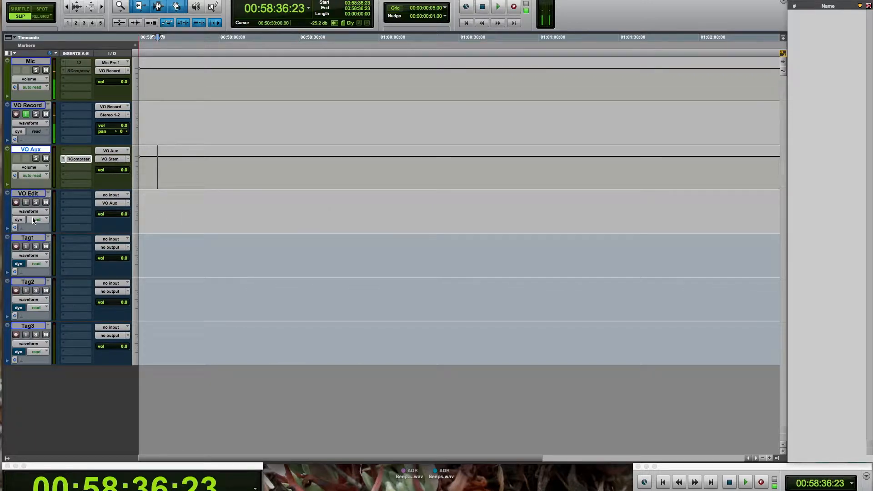
Remove the RCompressor insert from the VO Aux track
left_click(63, 160)
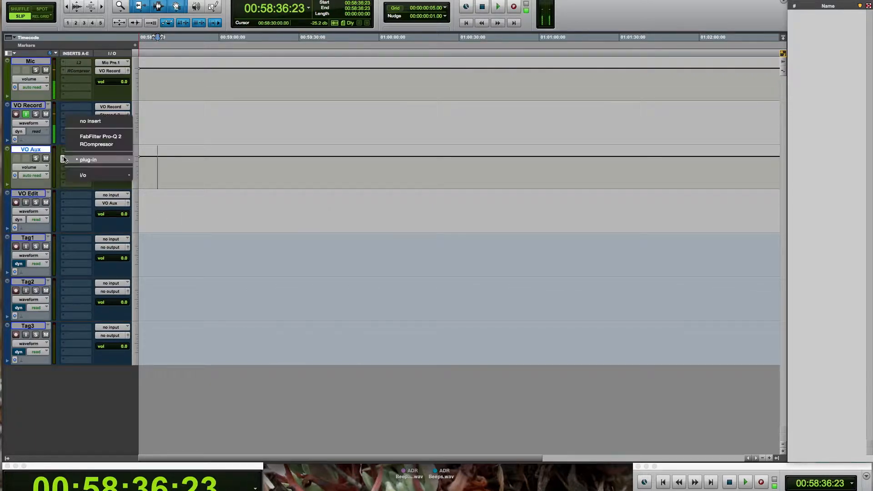
left_click(79, 121)
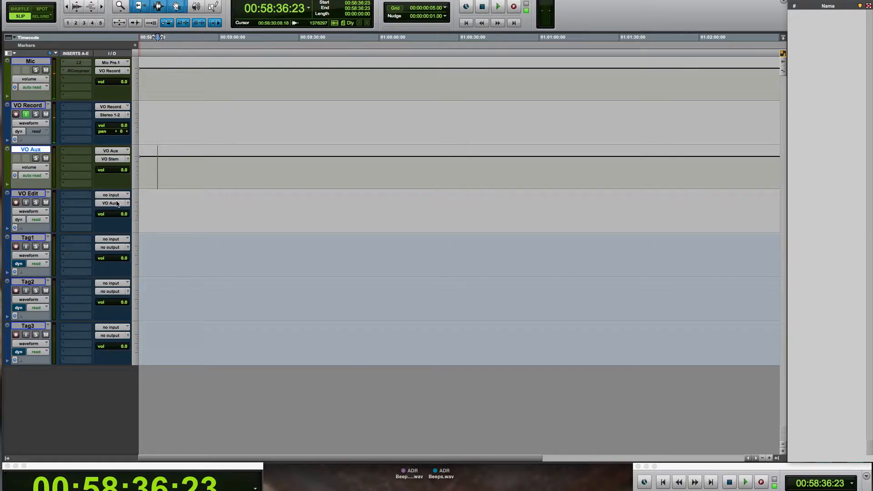
left_click(173, 202)
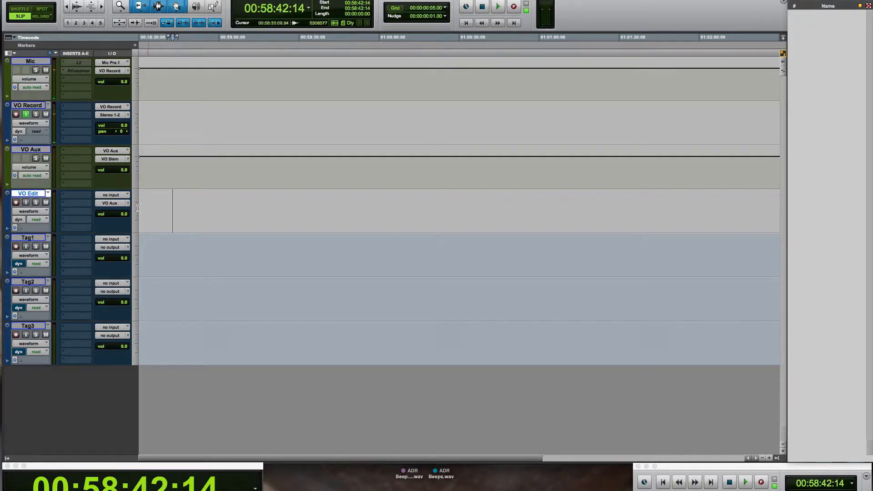
left_click(162, 168)
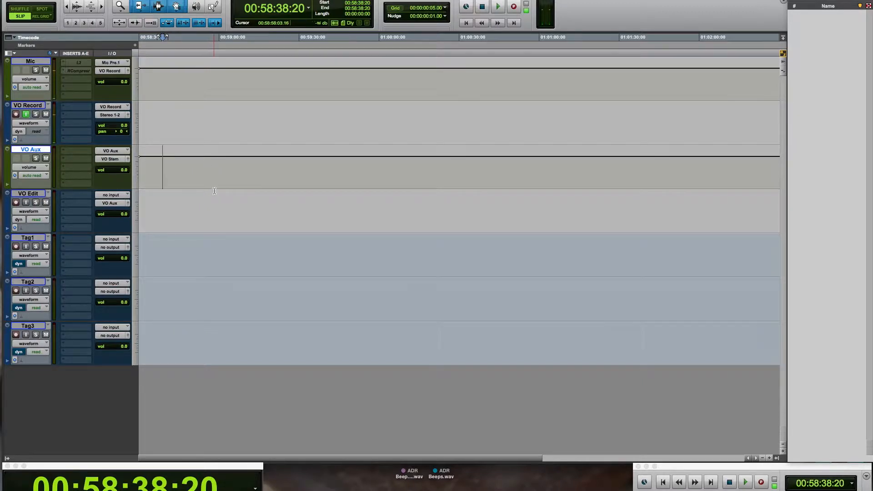
Create one mono audio track below Tag3 and set its input to the VO Stem bus
left_click(33, 327)
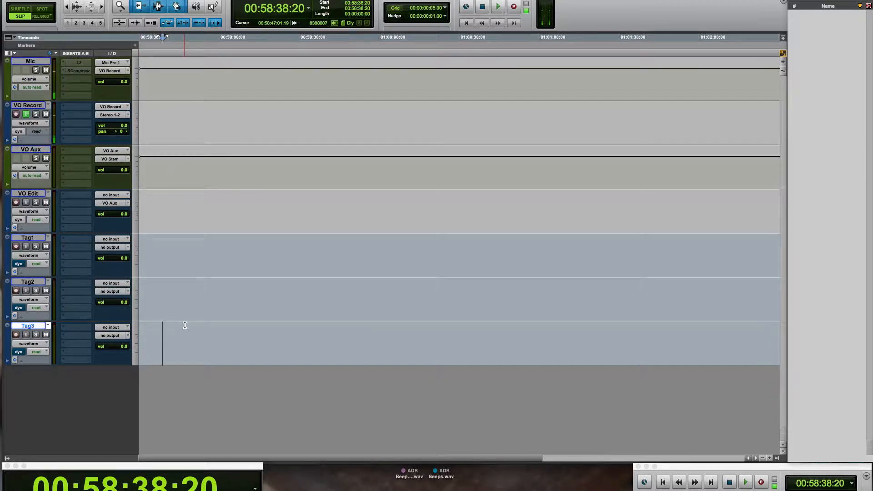
key("super+shift+n")
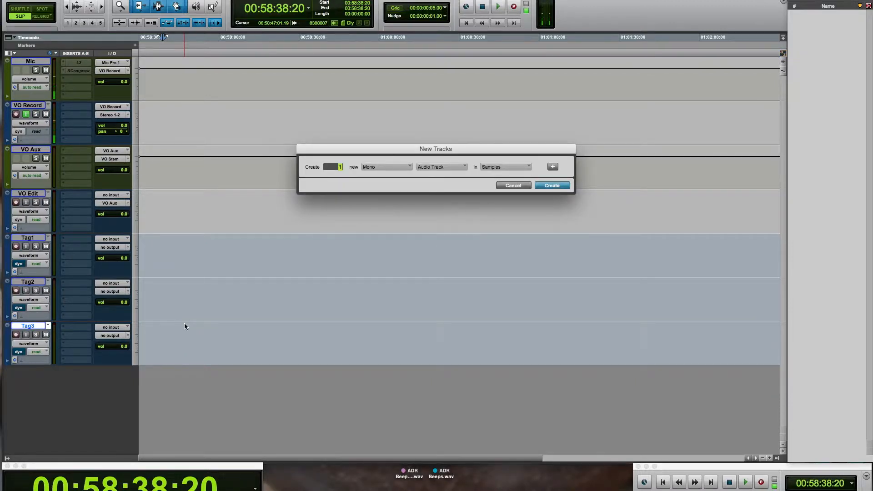
key("Return")
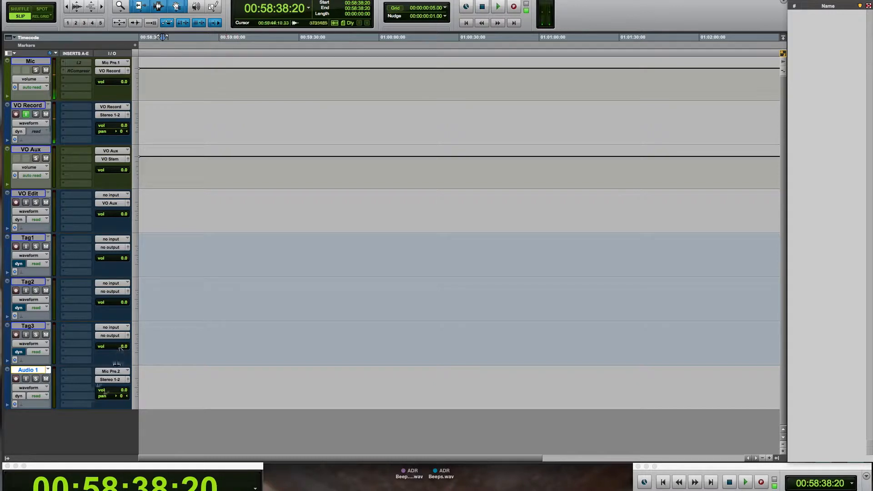
left_click(119, 372)
mouse_move(133, 373)
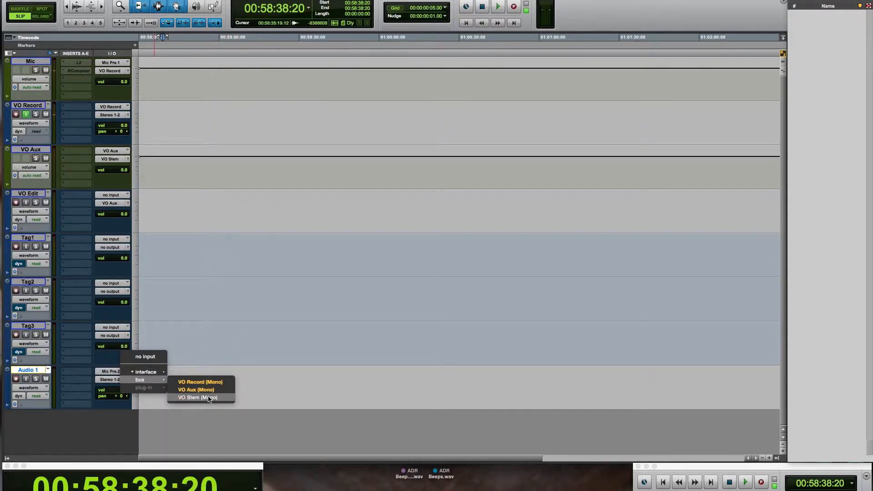
left_click(209, 398)
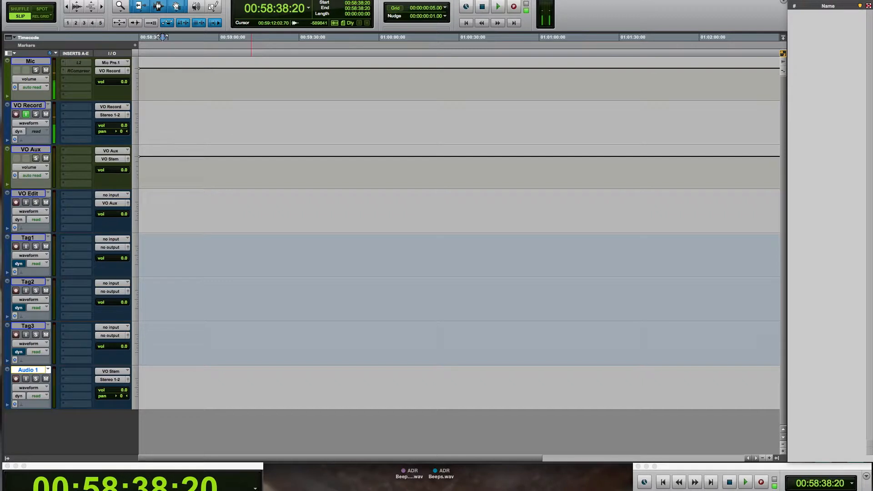
Create a new stereo bus named Mix Submaster in the I/O Setup
left_click(273, 1)
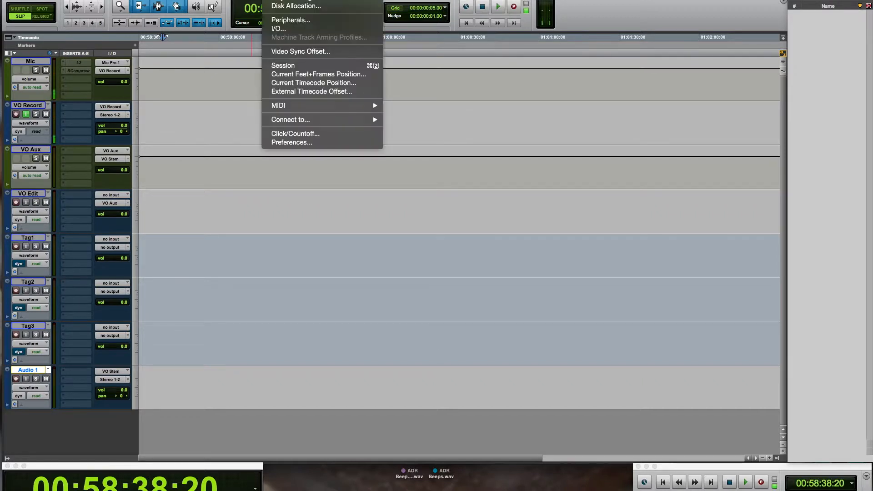
left_click(288, 27)
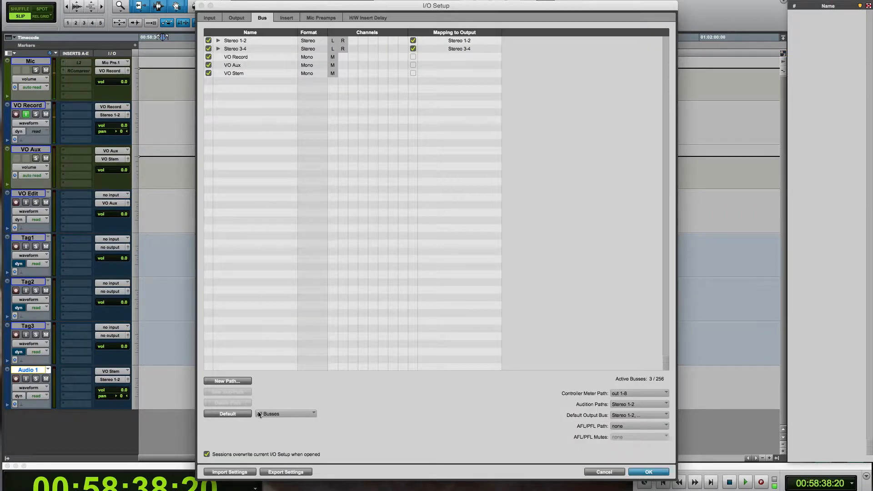
left_click(227, 381)
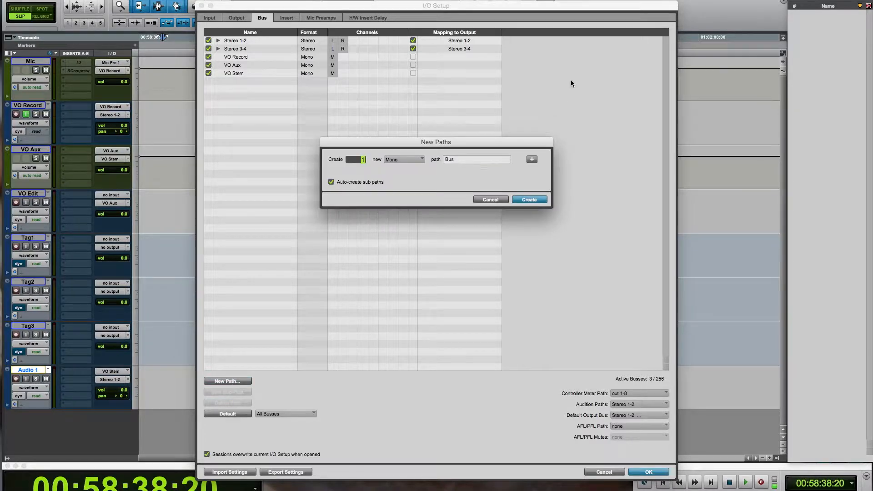
key("Tab")
key("BackSpace")
type("Mix ")
type("Bus")
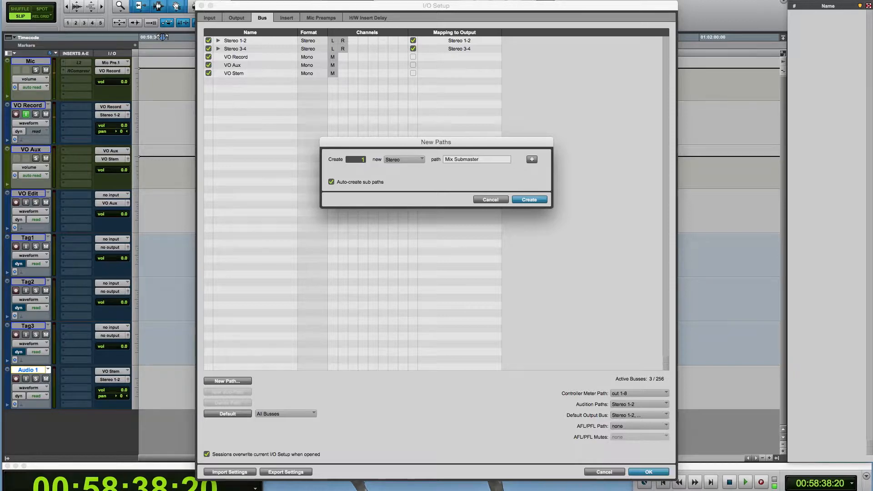
key("Return")
key("Return")
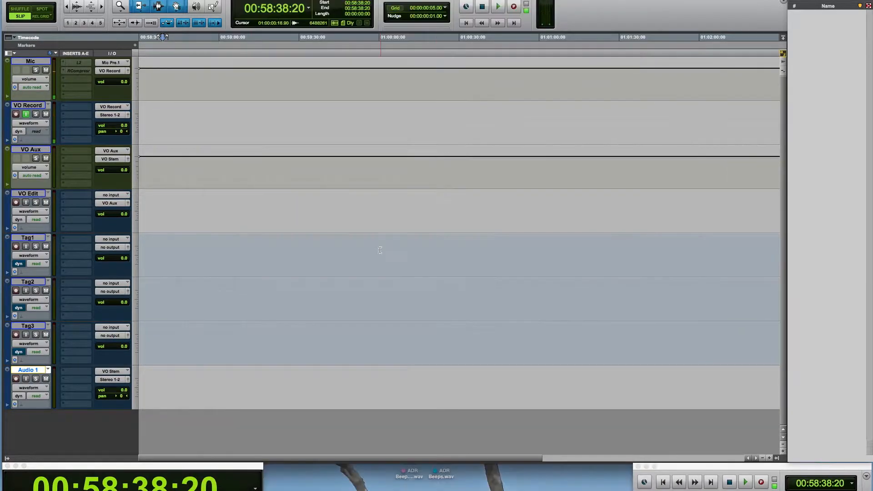
Route the new audio track's output to the stereo Mix Submaster bus and rename the track VO Stem
left_click(123, 382)
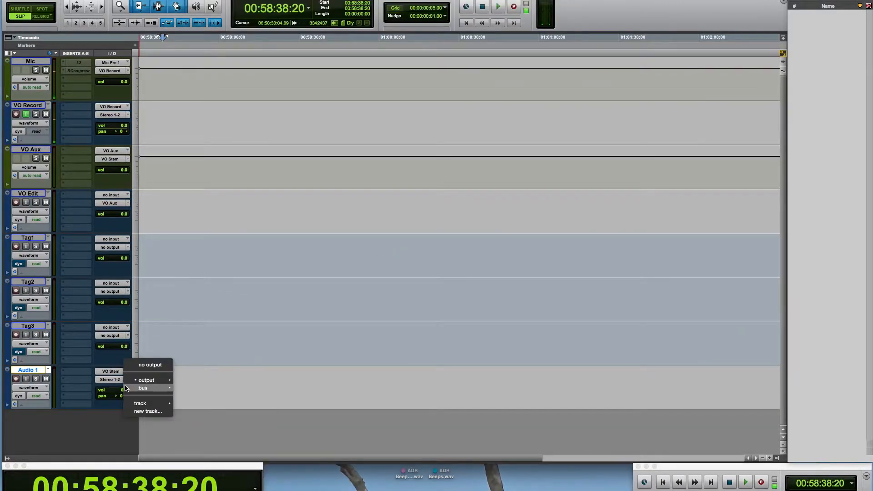
mouse_move(155, 388)
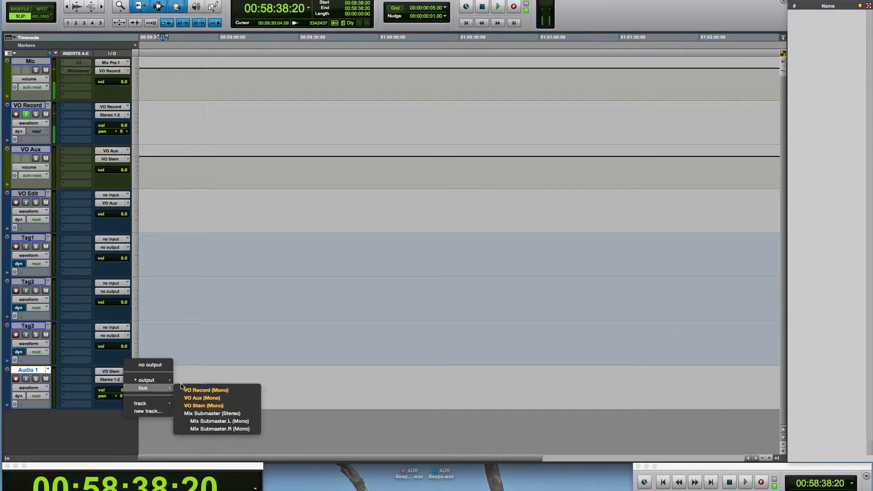
left_click(196, 414)
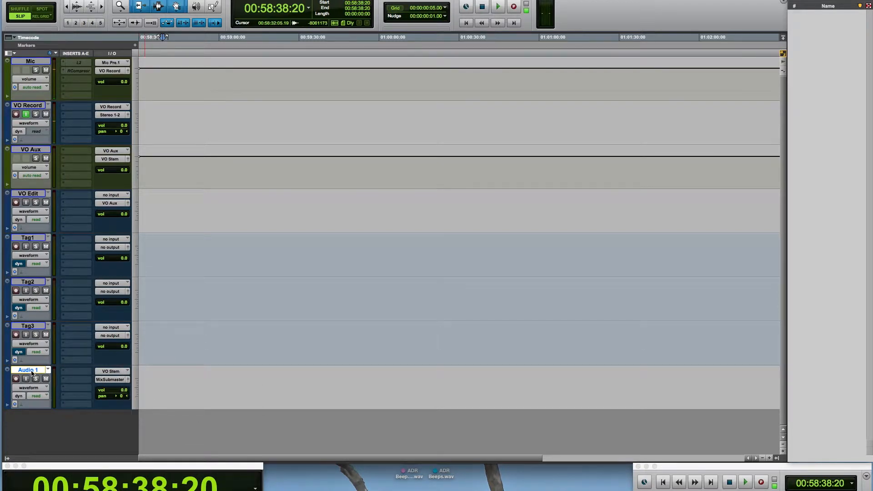
double_click(31, 370)
type("VO Stem")
key("Return")
left_click(33, 371)
left_click(37, 61)
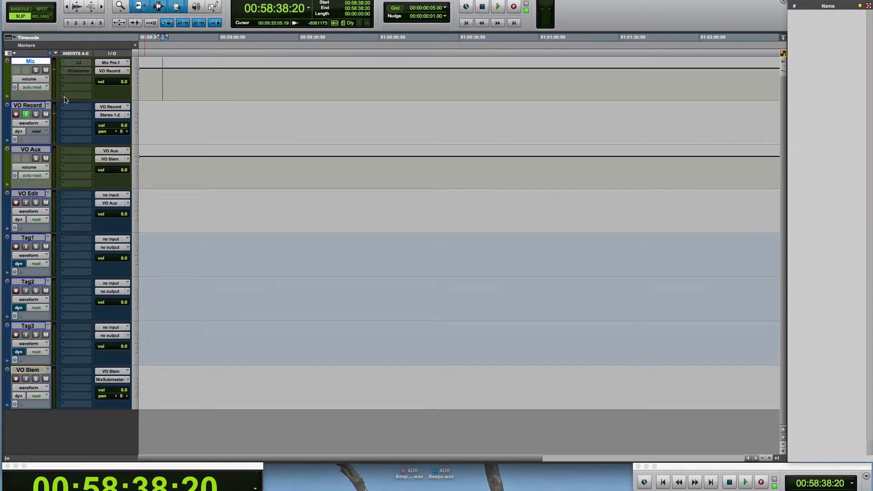
left_click(161, 121)
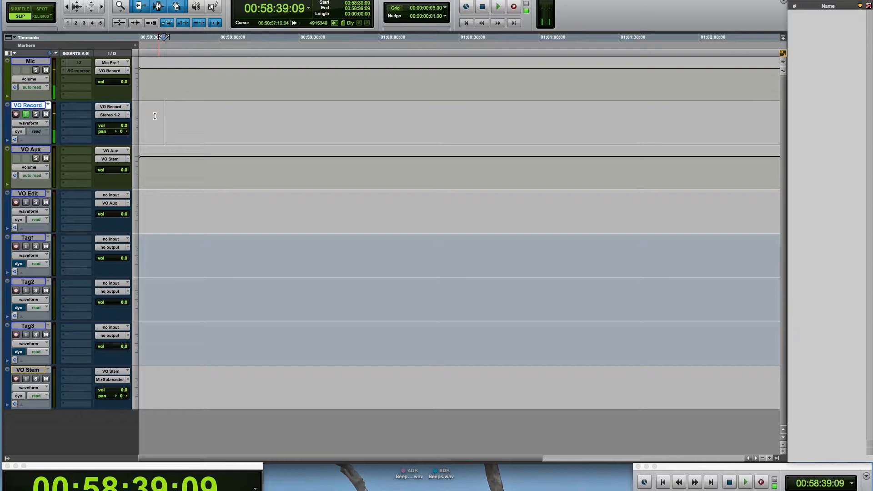
left_click(154, 84)
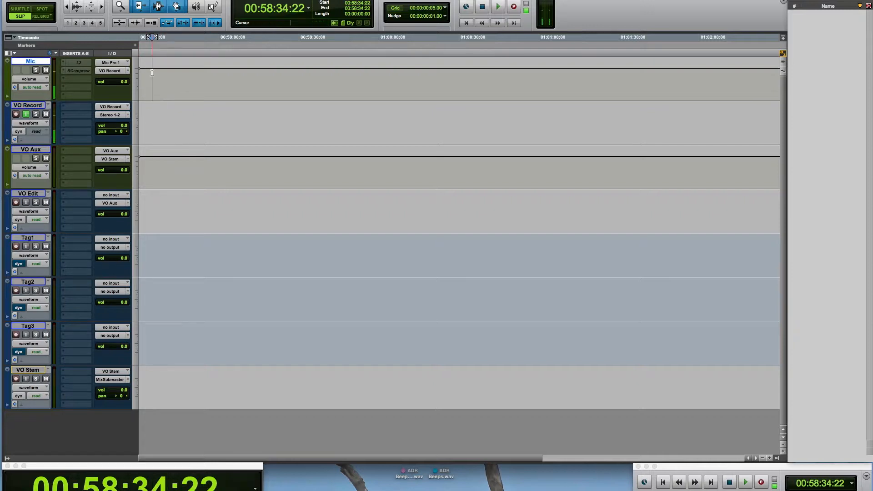
left_click(155, 107)
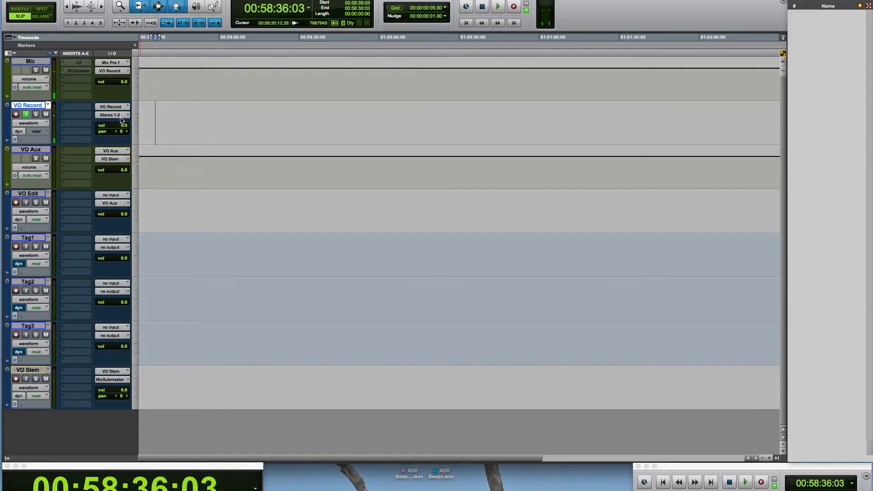
left_click_drag(202, 121, 308, 136)
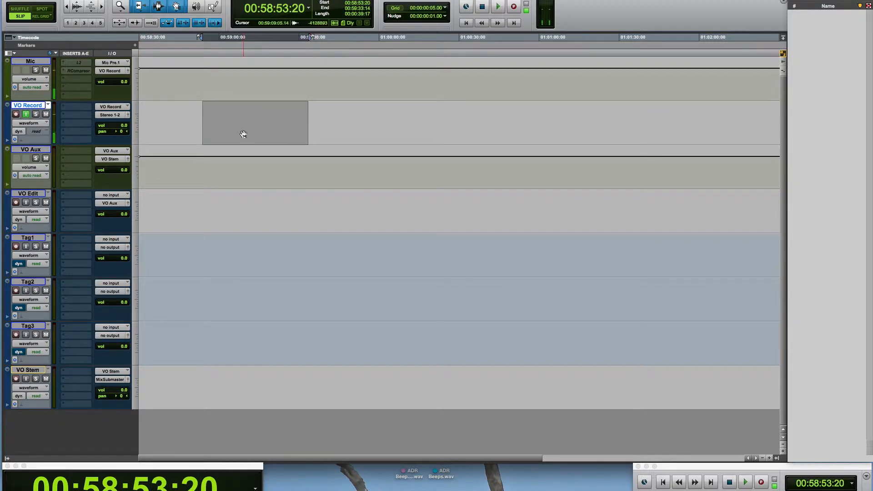
left_click_drag(220, 198, 298, 214)
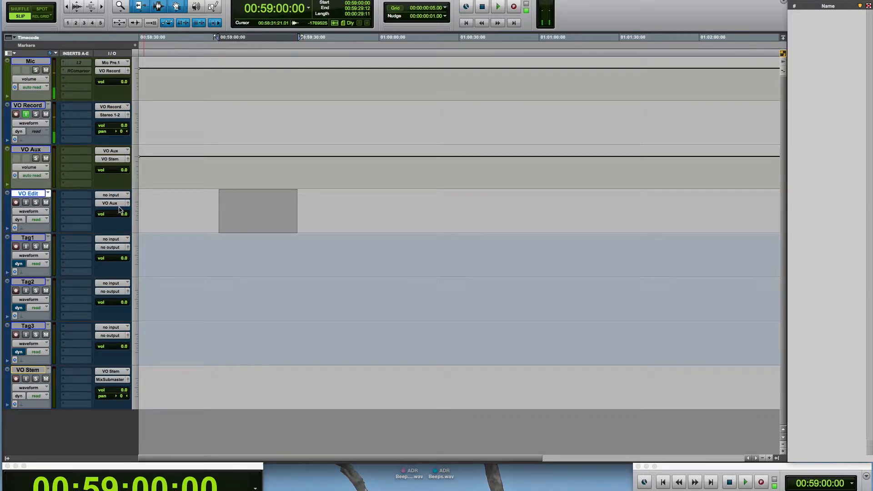
left_click(170, 164)
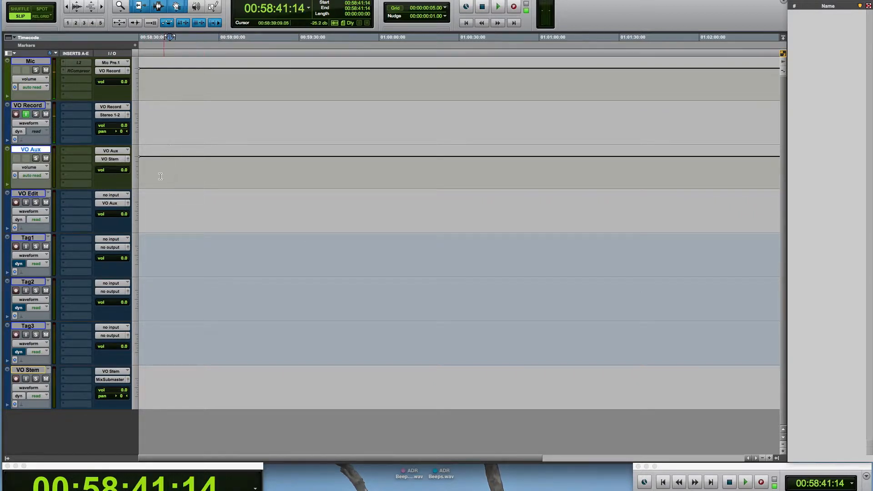
Insert FabFilter Pro-Q 2 in the VO Aux track's second insert slot and make the plug-in inactive
left_click(69, 162)
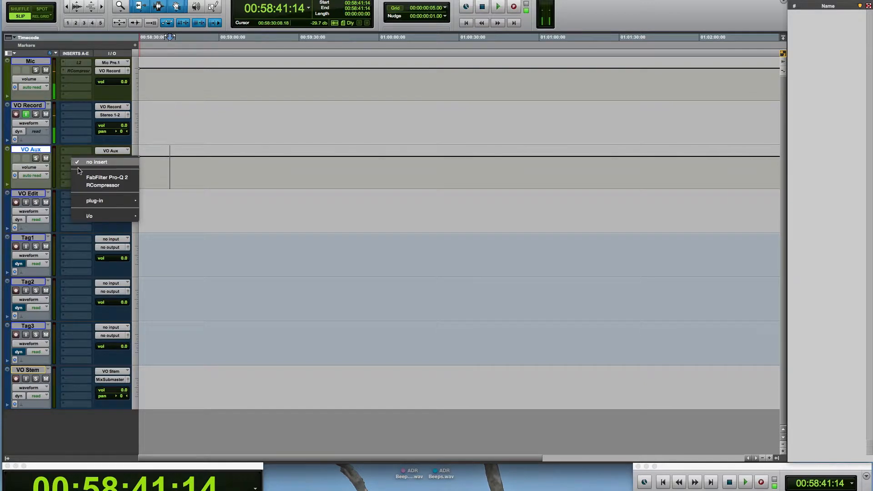
left_click(107, 177)
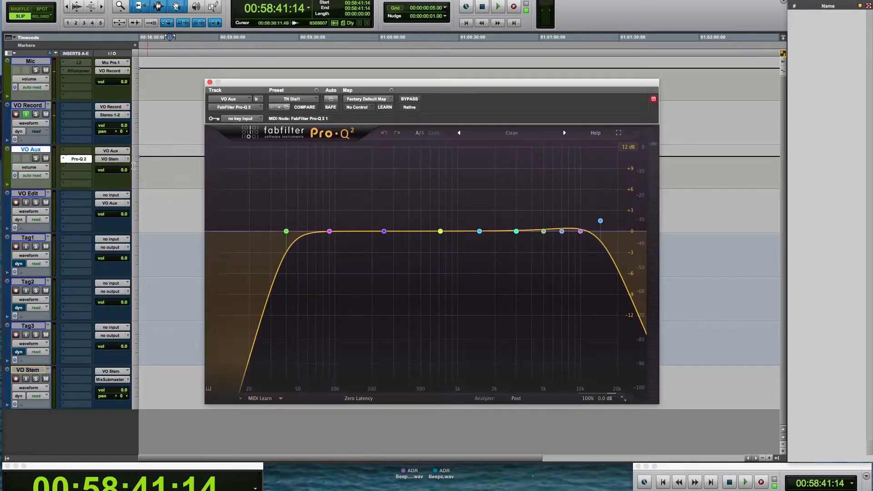
left_click(77, 159)
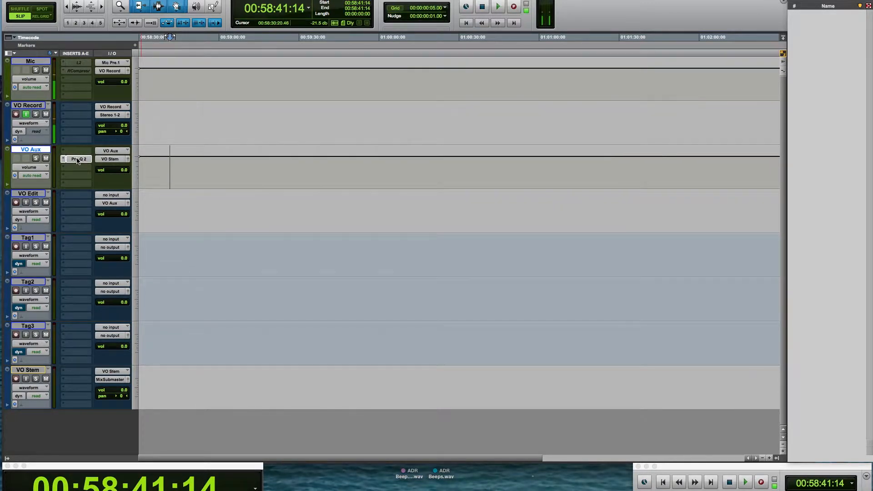
Insert RCompressor in the VO Aux track's third insert slot, make it inactive and close its plug-in window
left_click(65, 172)
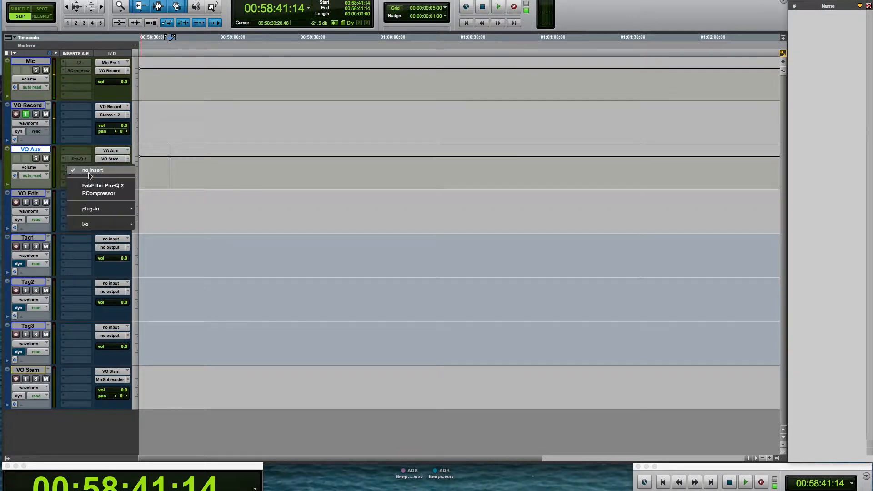
left_click(97, 193)
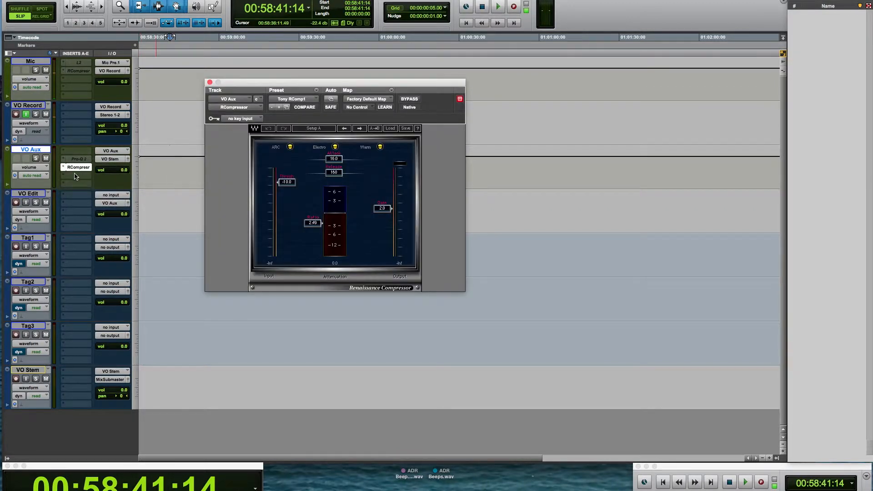
left_click(78, 167, "ctrl+super")
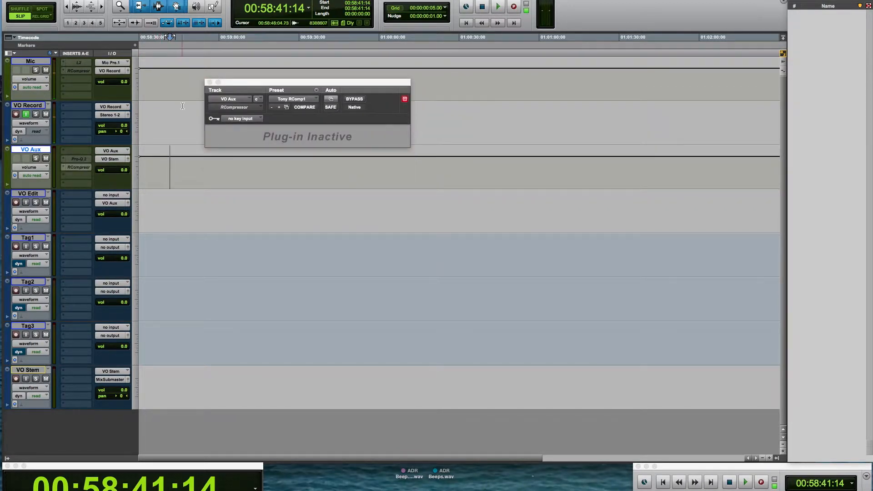
left_click(83, 170)
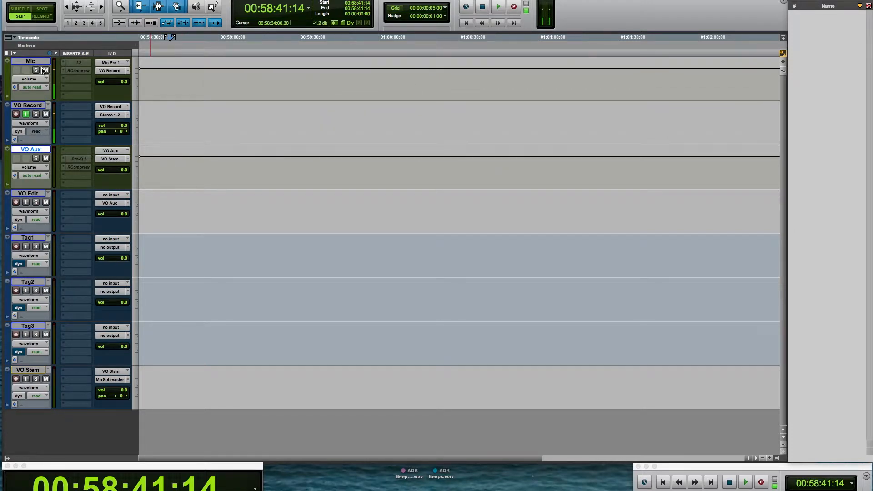
left_click(216, 96)
left_click_drag(218, 108, 219, 393)
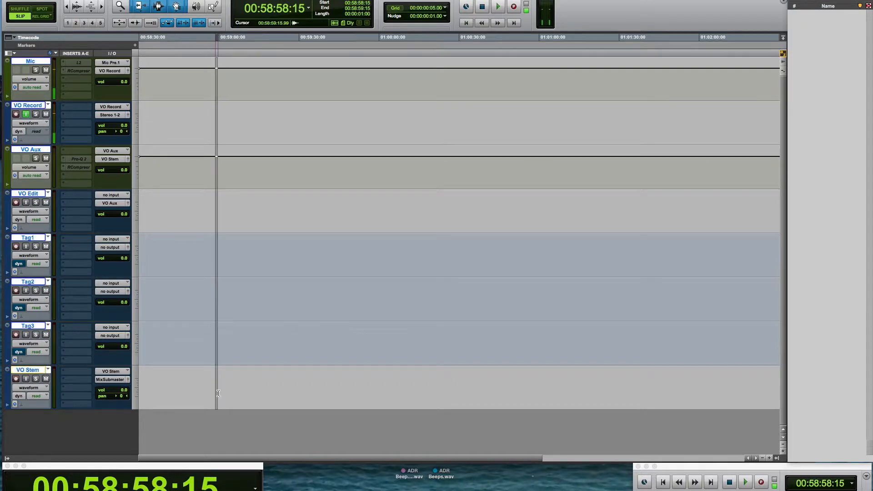
left_click(220, 393)
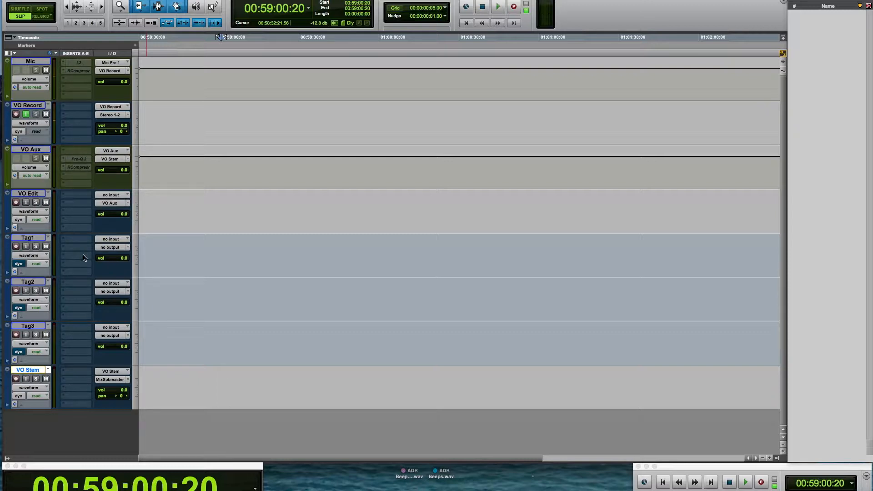
Turn on input monitoring for the VO Stem track, and solo and unsolo Tag1 to test the soloing
left_click(26, 378)
left_click(36, 248)
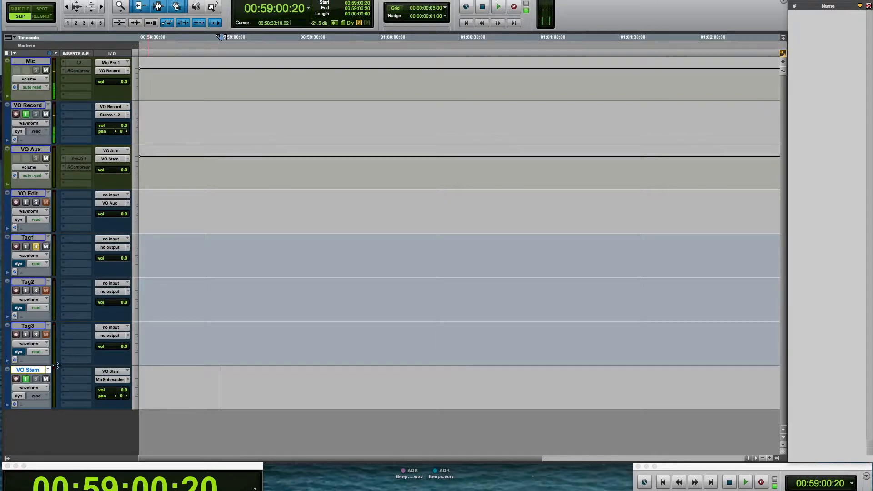
left_click(36, 246)
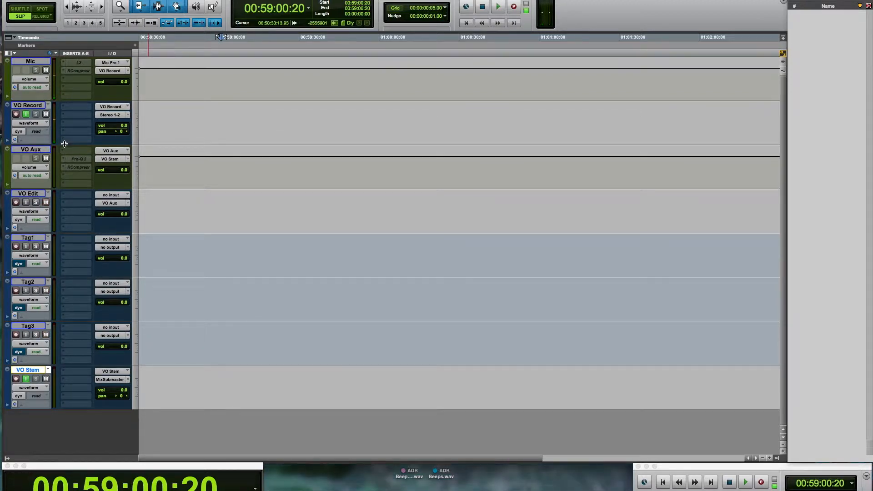
Solo and unsolo VO Edit to test the soloing, and look through the output choices of the VO Stem track
left_click(36, 203)
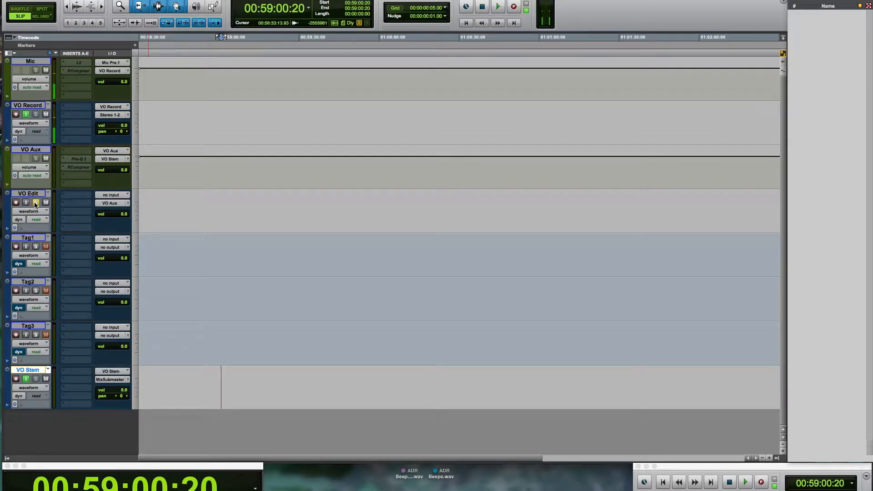
left_click(36, 202)
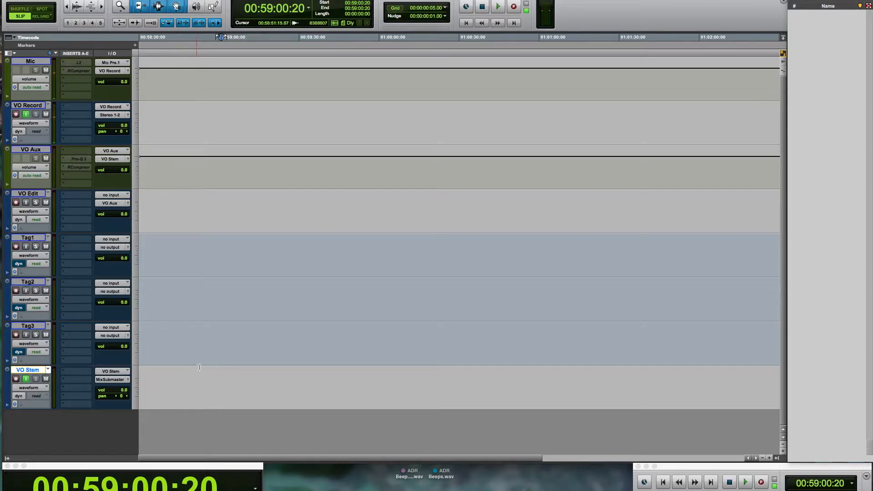
left_click(118, 381)
mouse_move(145, 380)
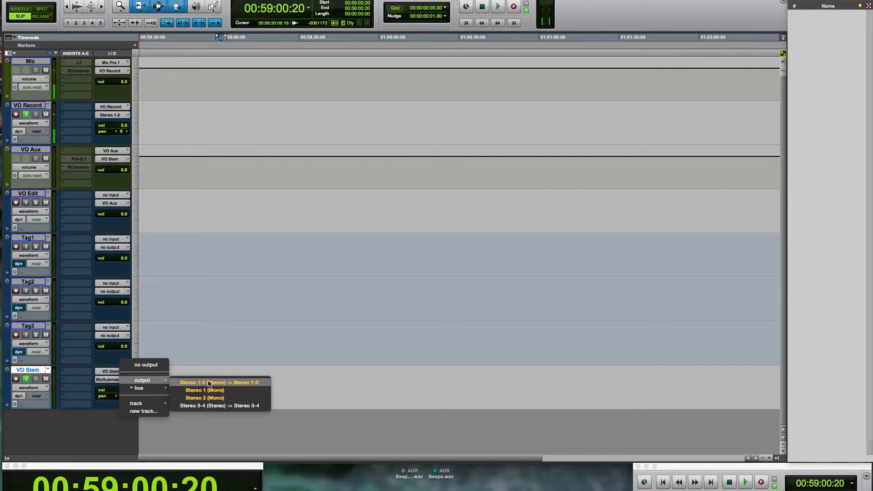
key("Escape")
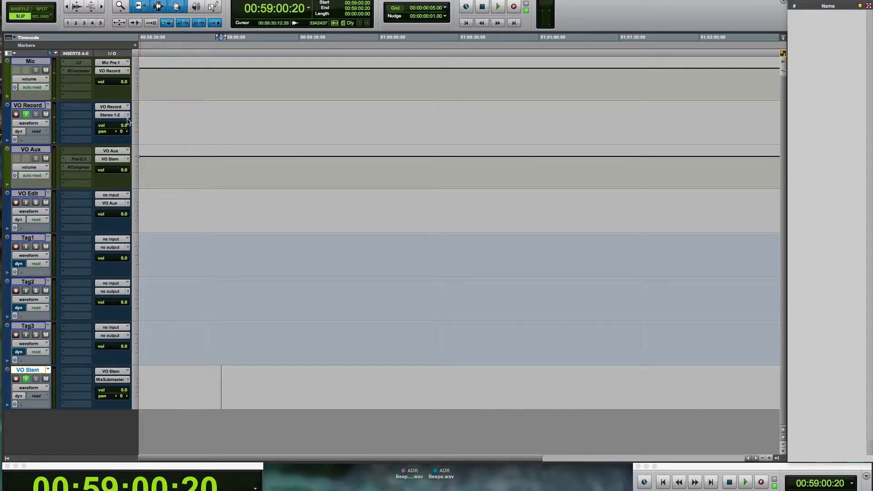
Record a short take of about 5 seconds on the VO Record track, starting at 00:58:42:10
left_click(171, 113)
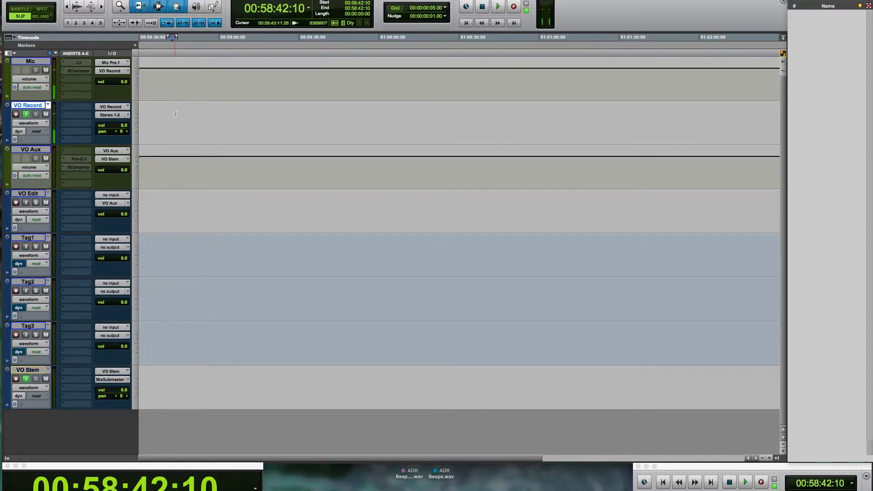
key("super+space")
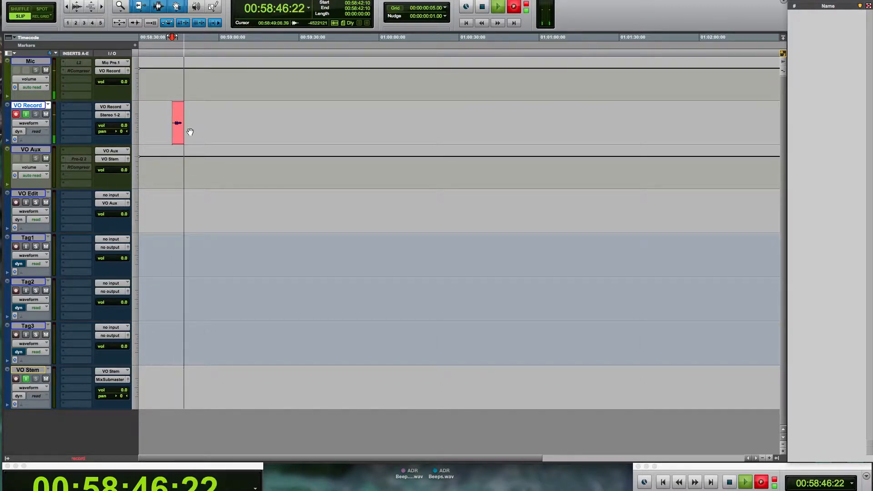
key("space")
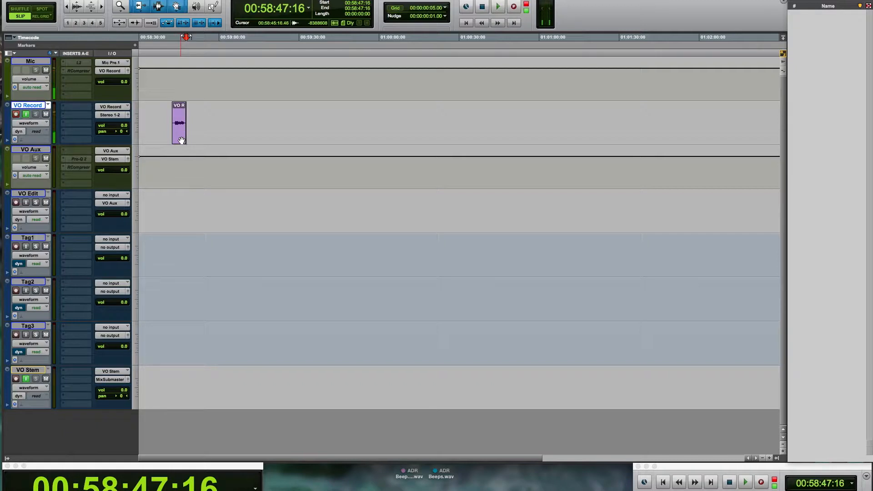
Move the recorded clip from the VO Record track down to the VO Edit track
left_click(182, 140)
left_click_drag(181, 140, 182, 213)
key("t")
key("t")
key("t")
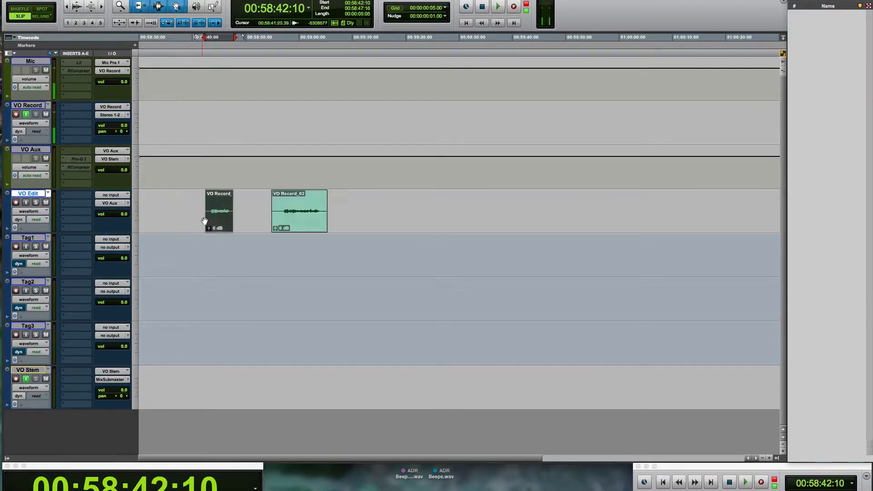
key("super+alt+]")
key("super+alt+]")
key("super+alt+]")
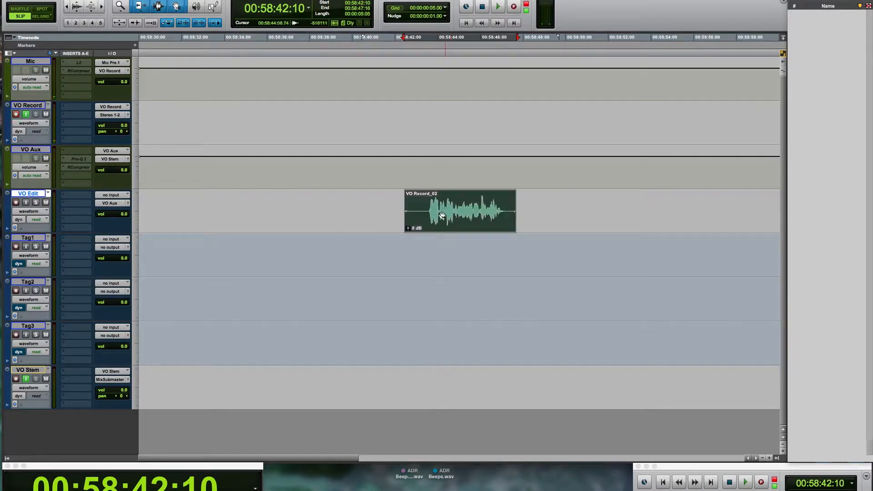
Trim the clip on VO Edit to its spoken part, from about 00:58:43:12 to 00:58:47:03, and play it back
left_click_drag(429, 203, 503, 204)
key("super+t")
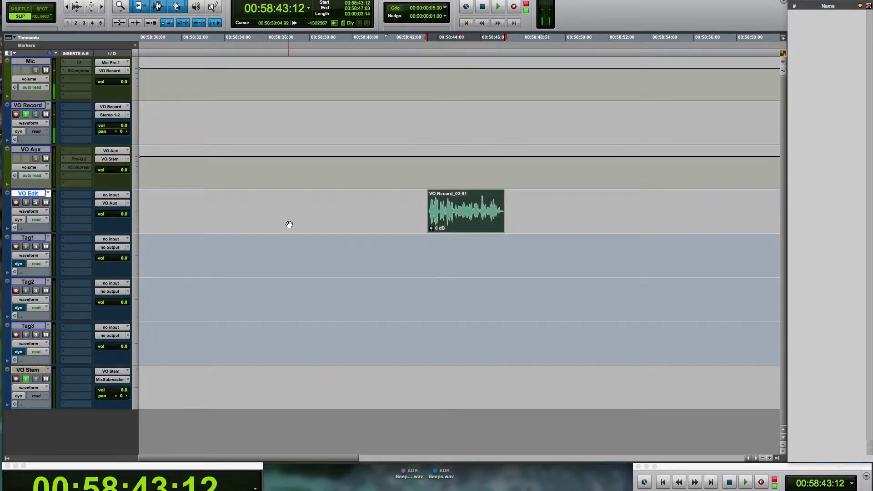
key("space")
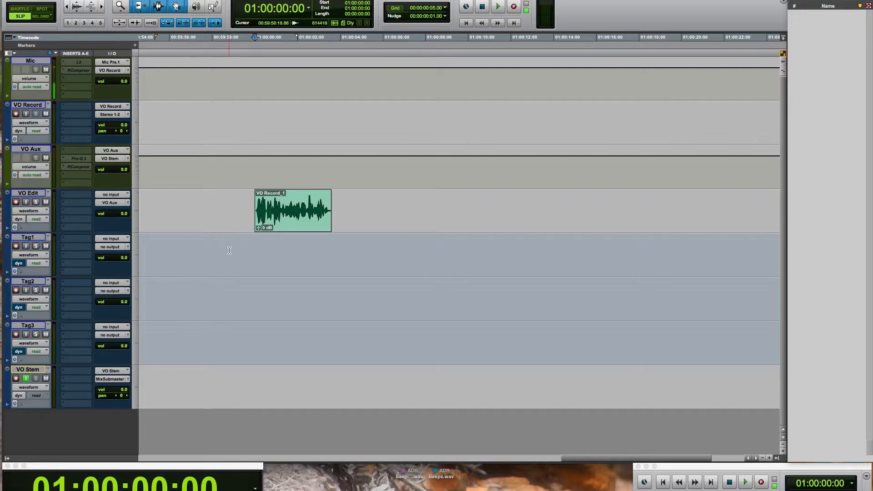
Create one mono Aux Input and five mono Audio Tracks below the VO Stem track
left_click(33, 372)
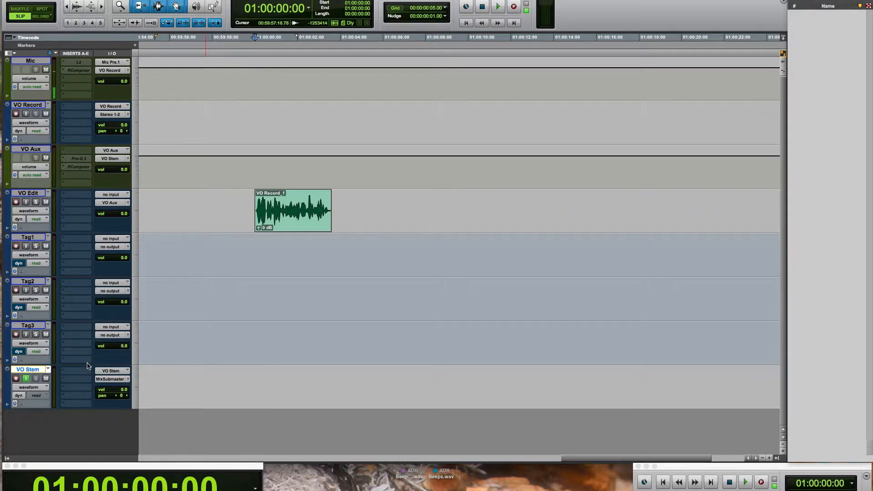
key("shift+super+n")
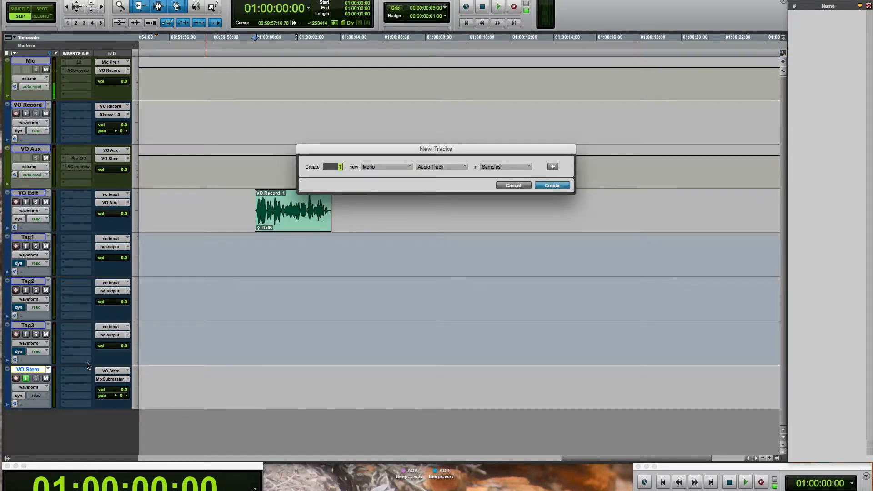
key("super+Right")
key("shift+super+Down")
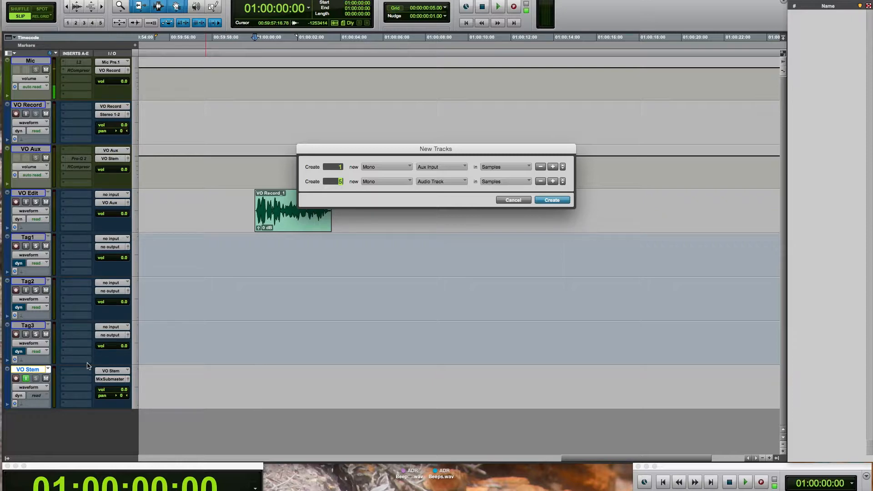
key("Return")
Set the input and output of all six new tracks to no input and no output
scroll(88, 366, "down", 5)
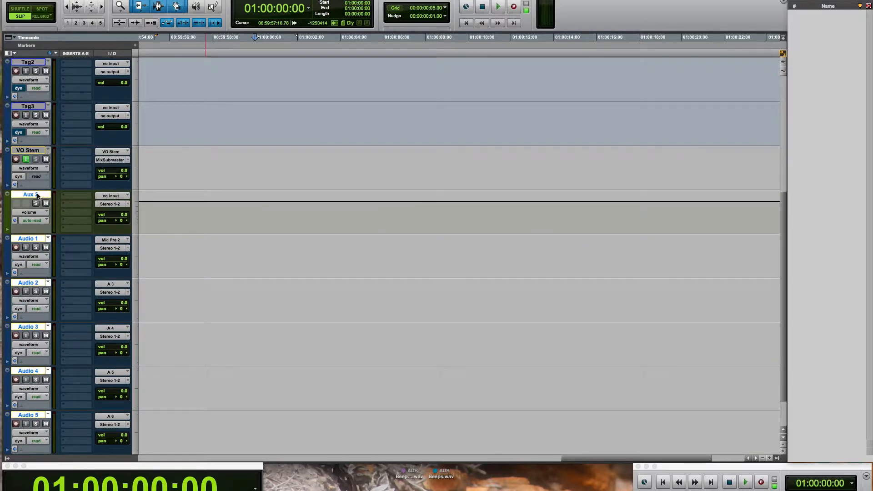
left_click(118, 198, "alt+shift")
left_click(120, 198, "alt+shift")
left_click(115, 205, "alt+shift")
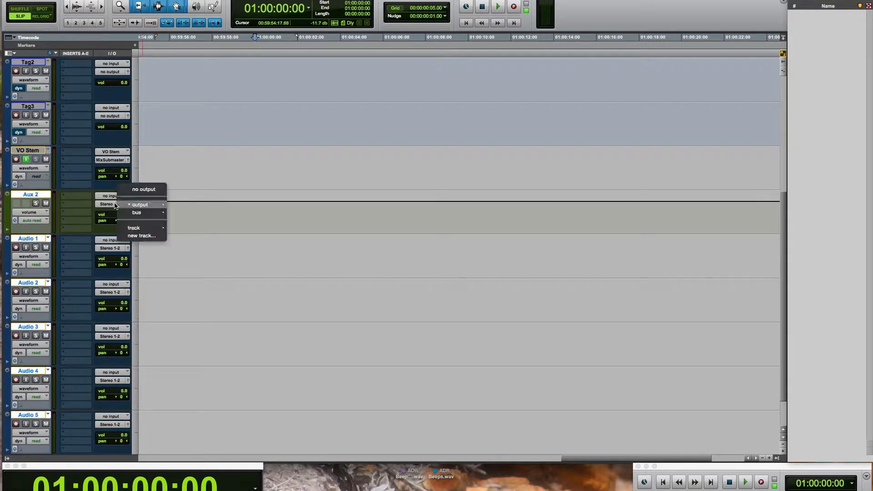
left_click(144, 189, "alt+shift")
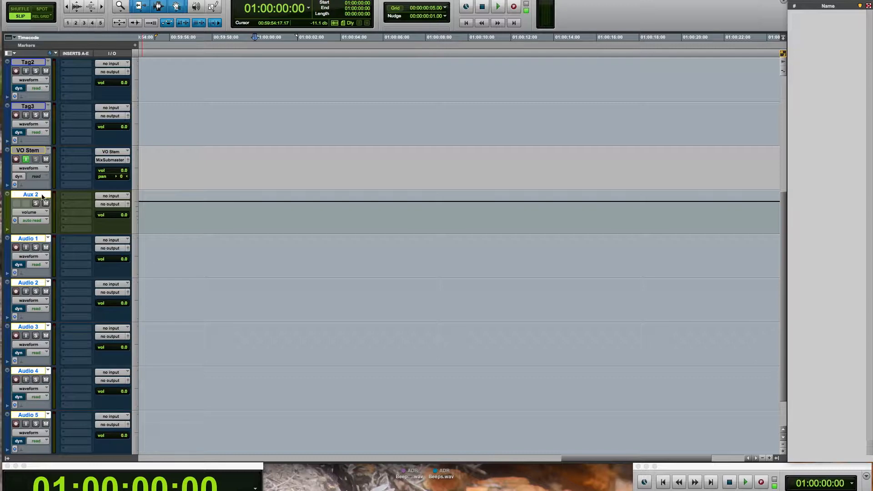
Rename the Aux 2 track as Prod Aux, Audio 1 as Prod1 and Audio 2 as Prod2
double_click(35, 195)
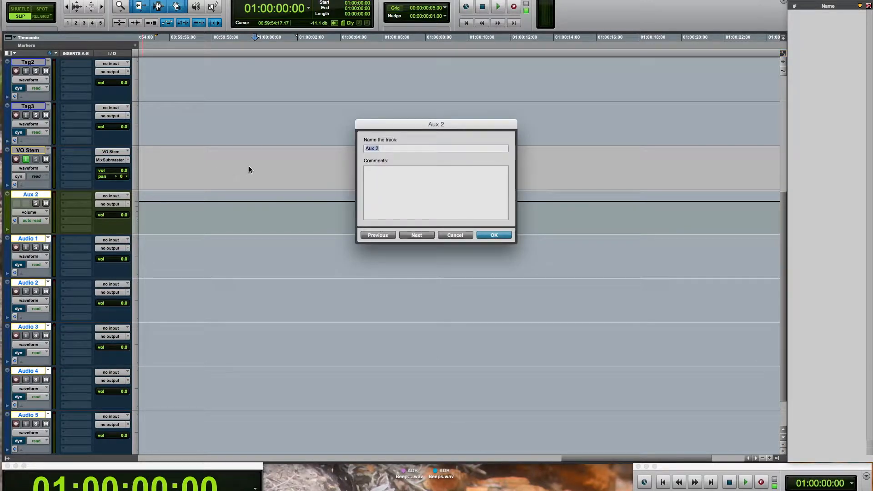
type("Prod")
key("super+Right")
type("P")
key("super+Right")
key("super+Left")
key("Right")
type("1")
key("super+Right")
type("Prod")
key("super+Right")
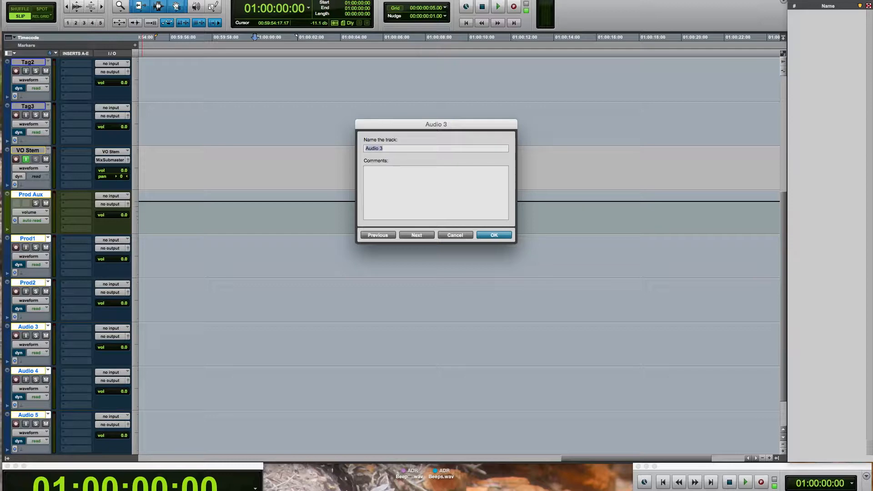
Rename the Audio 3 track as Prod3, Audio 4 as Prod4 and Audio 5 as Prod Stem
type("Prod3")
key("super+Right")
type("Prod4")
key("super+Right")
type("Prod")
key("Return")
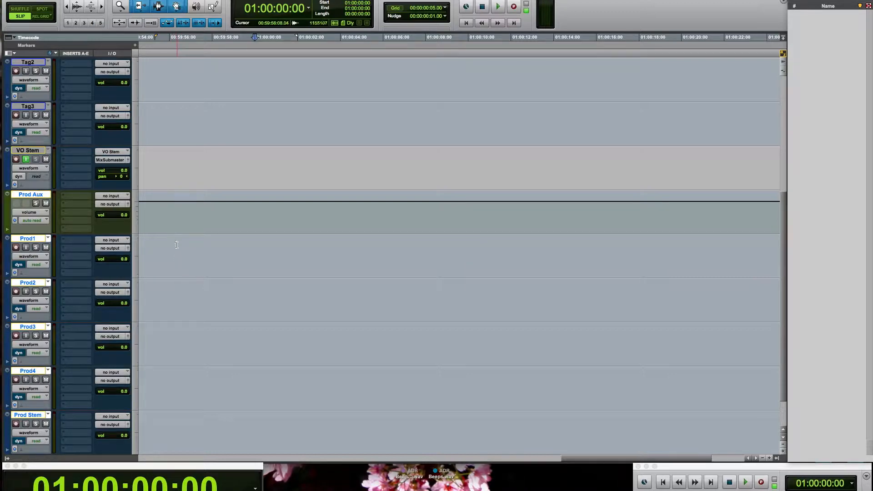
Select a short time range across the Prod1 to Prod4 tracks, and switch the selection to the Prod Aux track
left_click(183, 226)
left_click_drag(172, 255, 155, 384)
key("shift+slash")
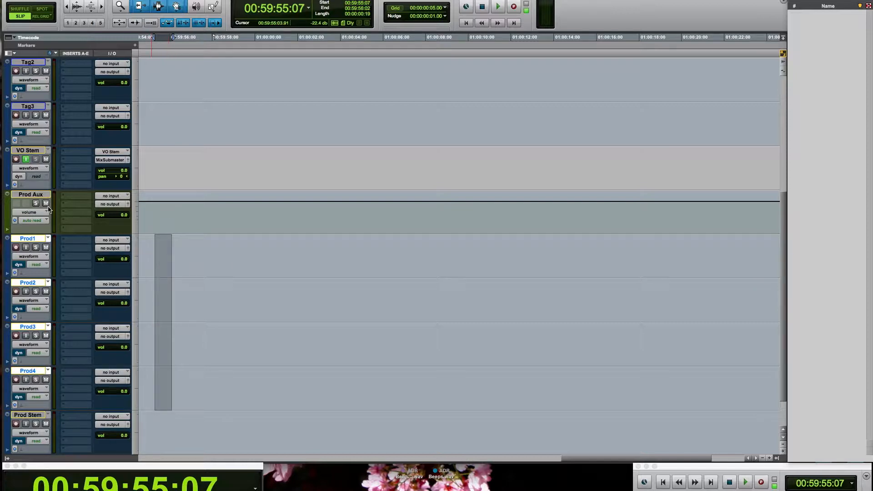
left_click(30, 194)
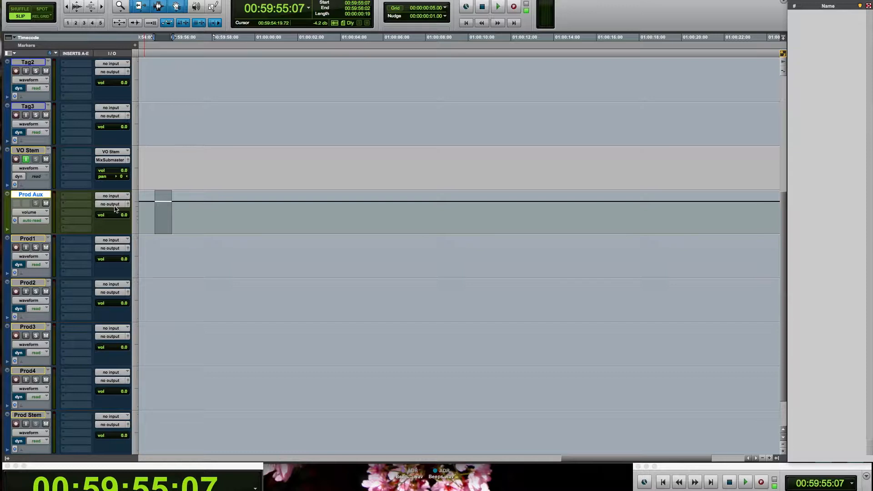
Create two new mono bus paths named Prod Aux and Prod Stem in the I/O Setup
left_click(271, 0)
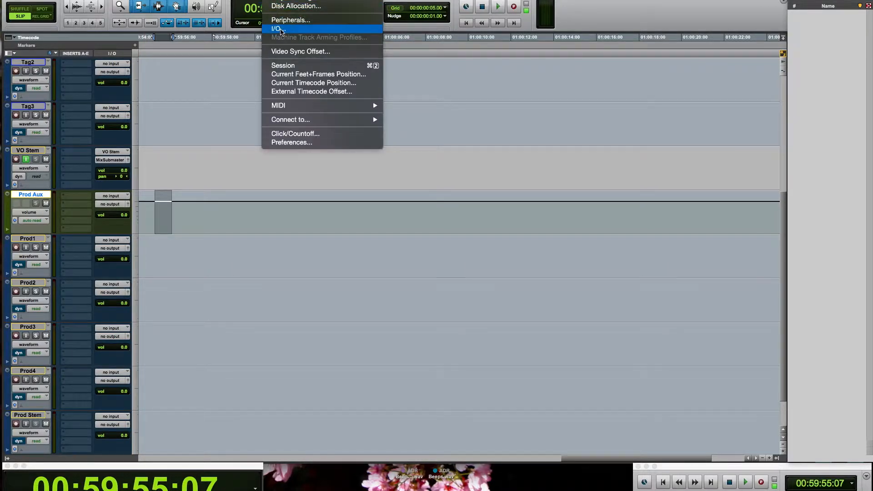
left_click(279, 28)
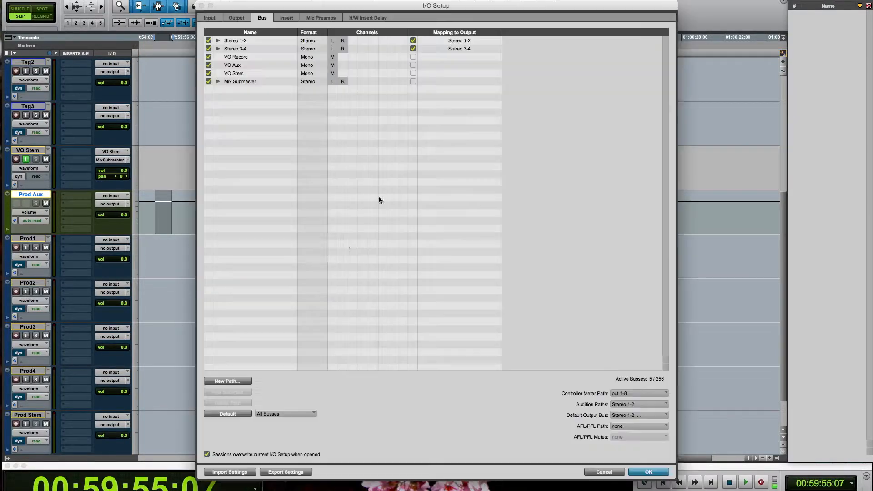
left_click(236, 383)
left_click(532, 159)
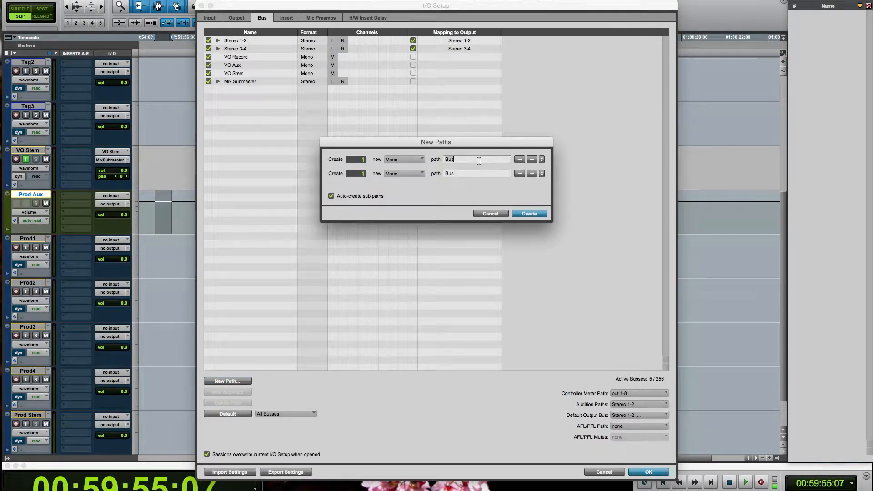
key("BackSpace")
key("BackSpace")
key("BackSpace")
type("Prod Aux")
key("Tab")
key("Tab")
type("Prod Stem")
key("Return")
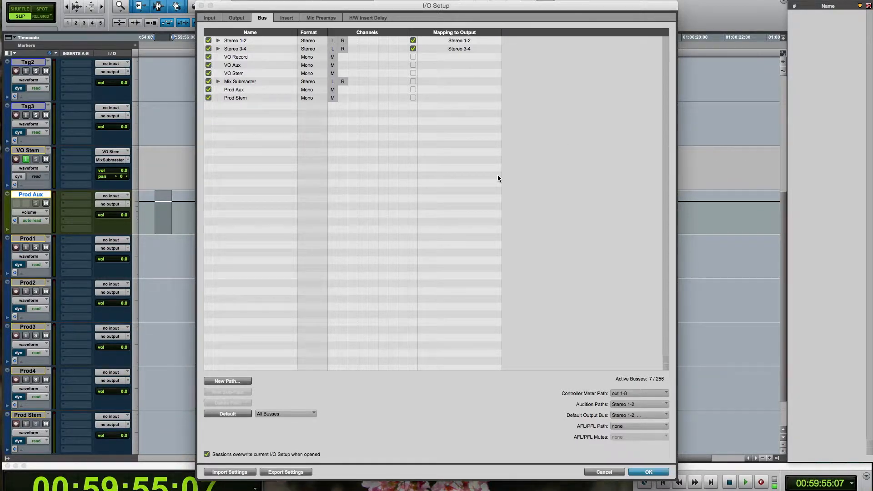
key("Return")
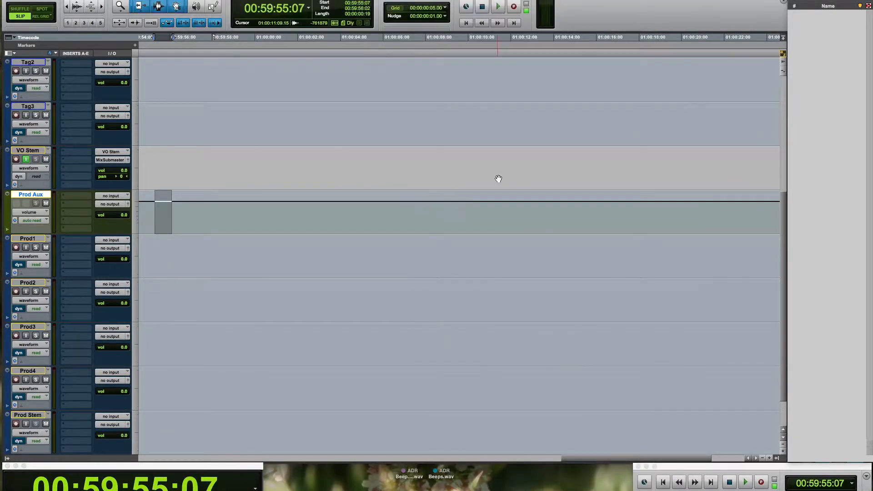
Set the Prod Aux track's input to the Prod Aux bus and its output to the Prod Stem bus
left_click(110, 195)
mouse_move(136, 222)
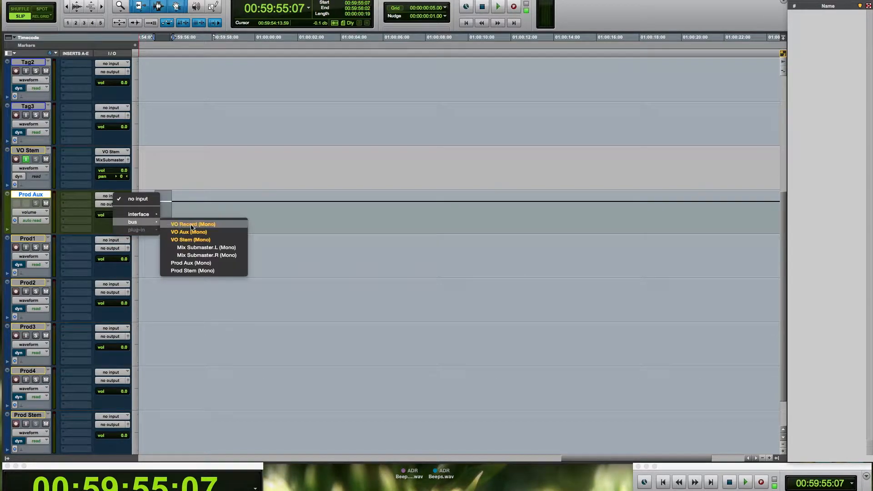
left_click(204, 263)
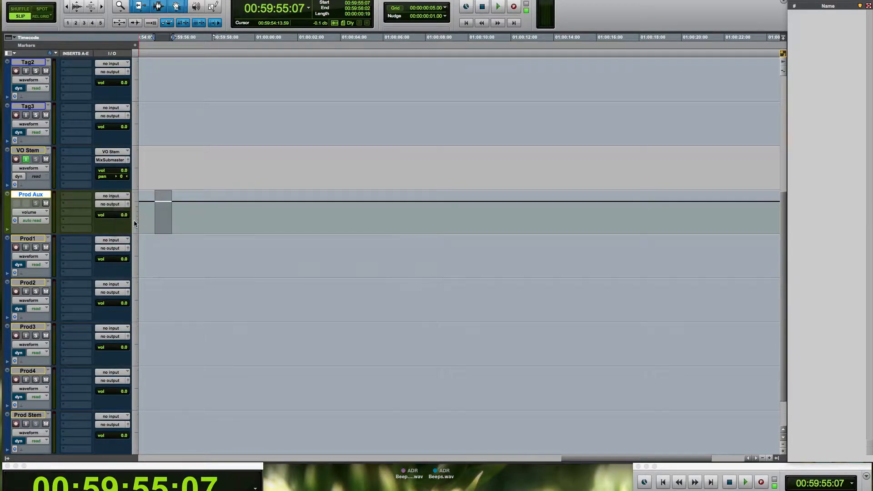
left_click(115, 205)
mouse_move(136, 230)
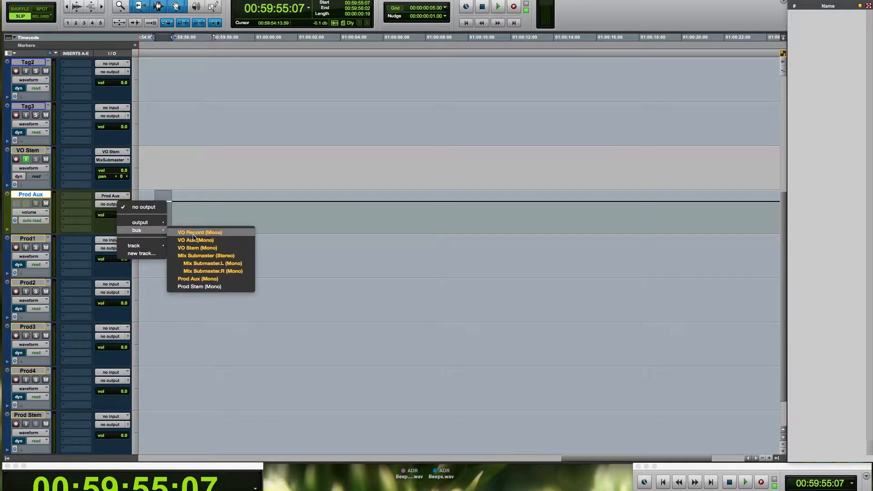
left_click(212, 263)
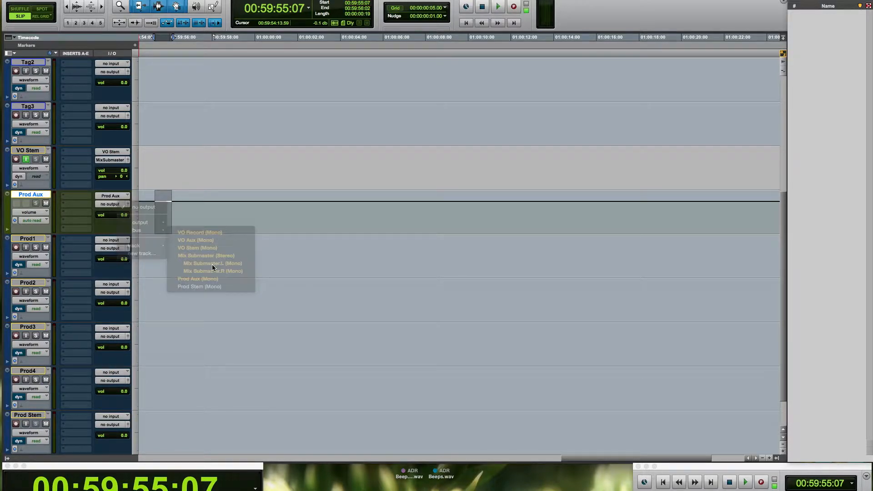
Set the Prod Stem track's input to the Prod Stem bus and its output to the stereo Mix Submaster bus
left_click(121, 418)
mouse_move(150, 443)
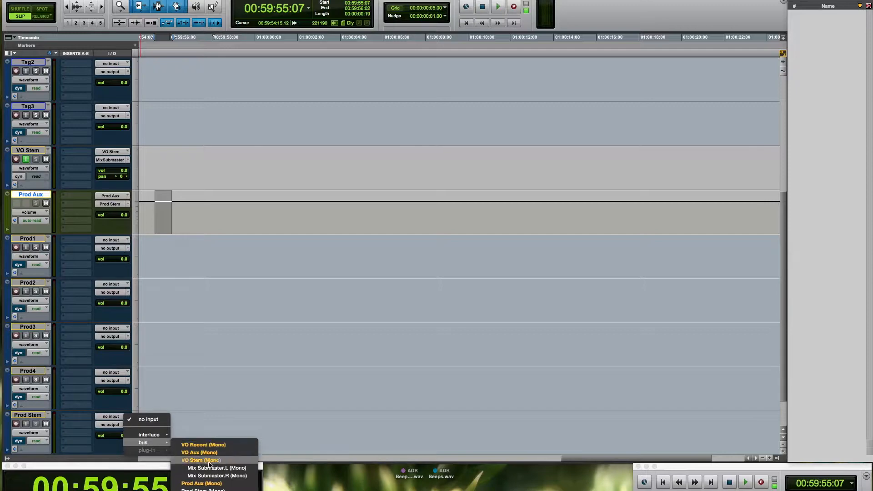
left_click(213, 490)
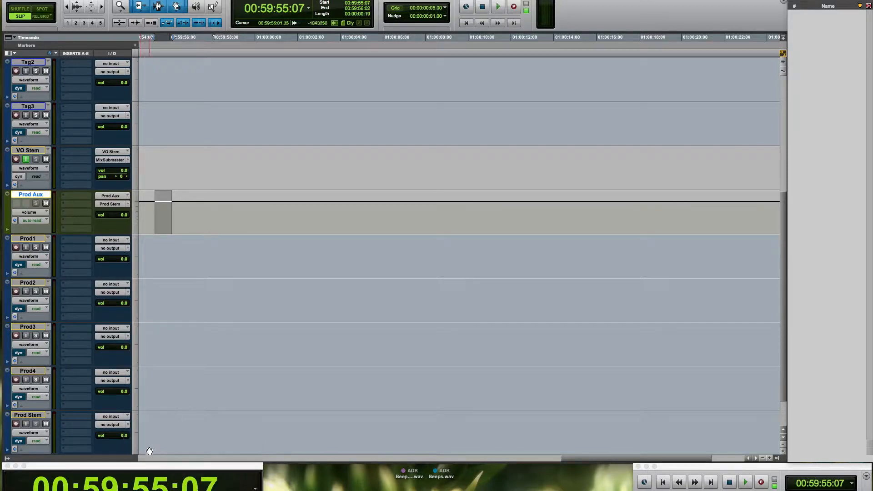
left_click(119, 426)
mouse_move(146, 451)
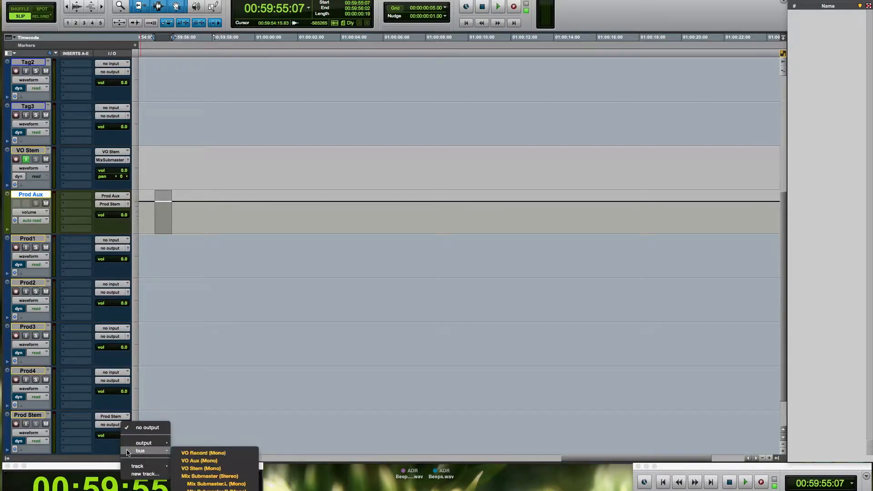
left_click(213, 478)
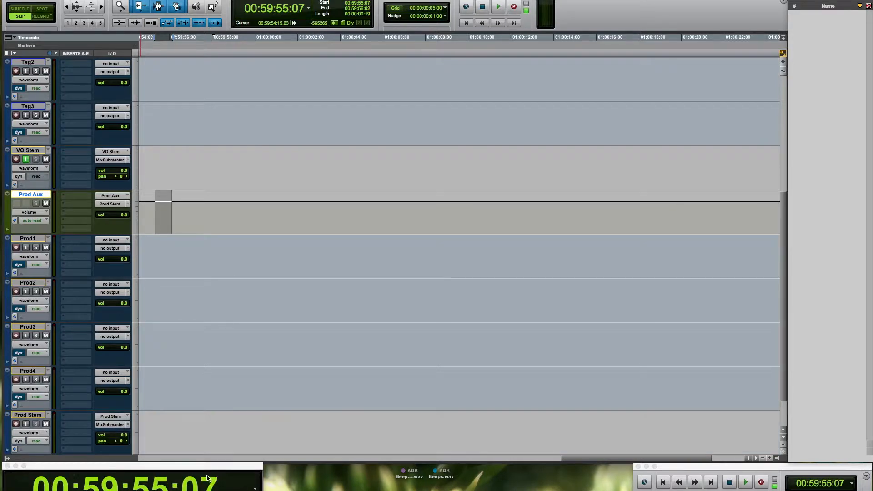
Route the outputs of the Prod1, Prod2, Prod3 and Prod4 tracks to the Prod Aux bus
left_click_drag(166, 250, 168, 393)
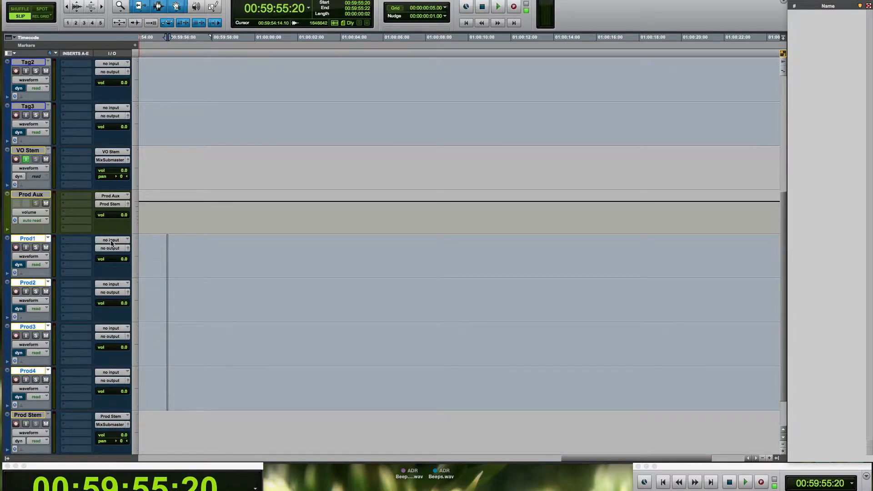
left_click(118, 251)
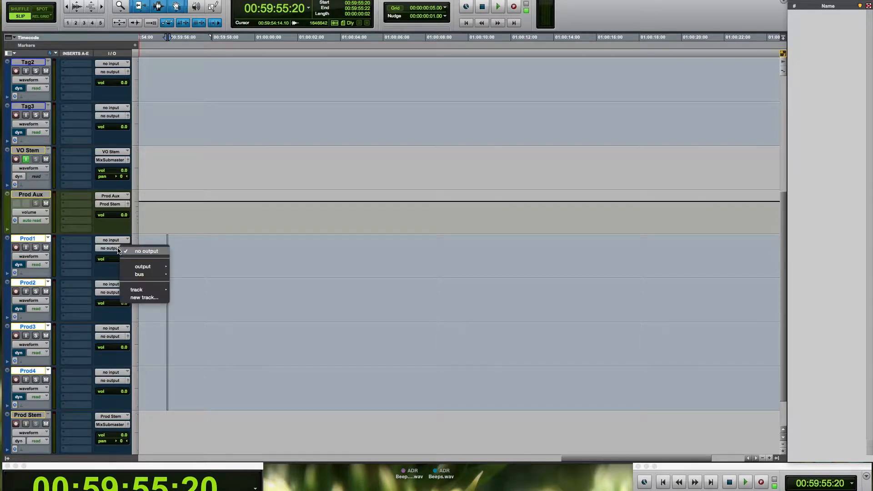
mouse_move(145, 275)
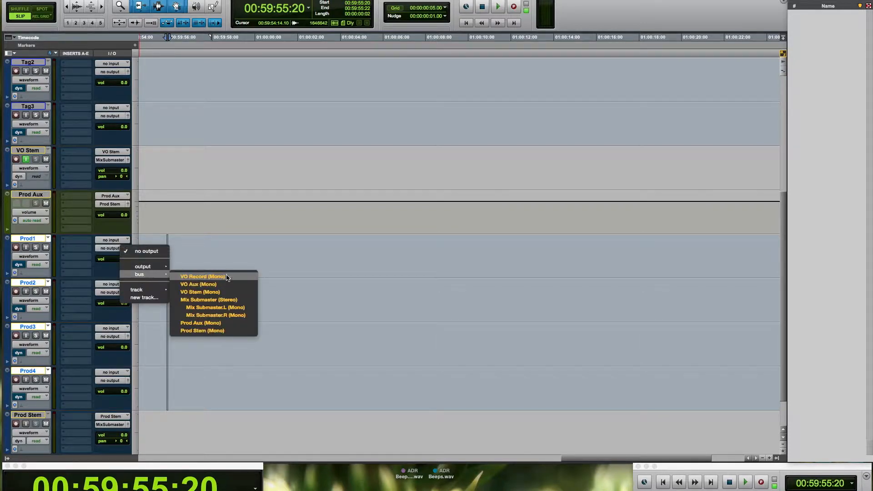
left_click(213, 323)
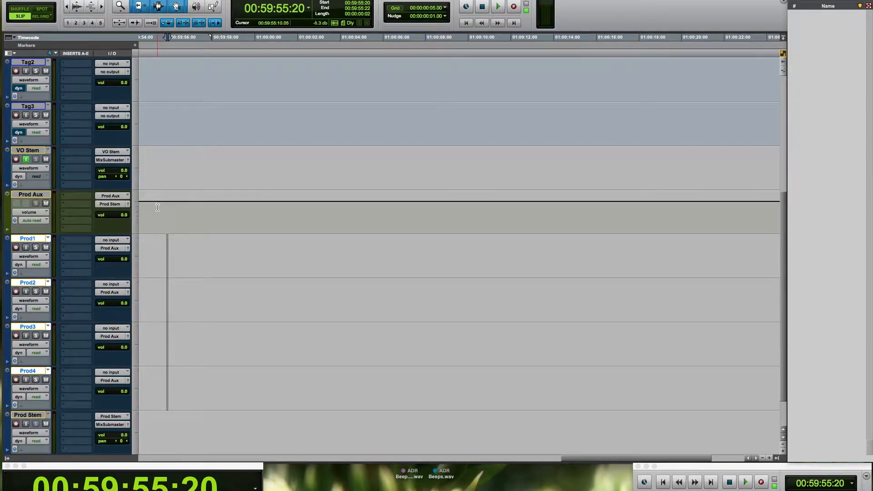
left_click(157, 206)
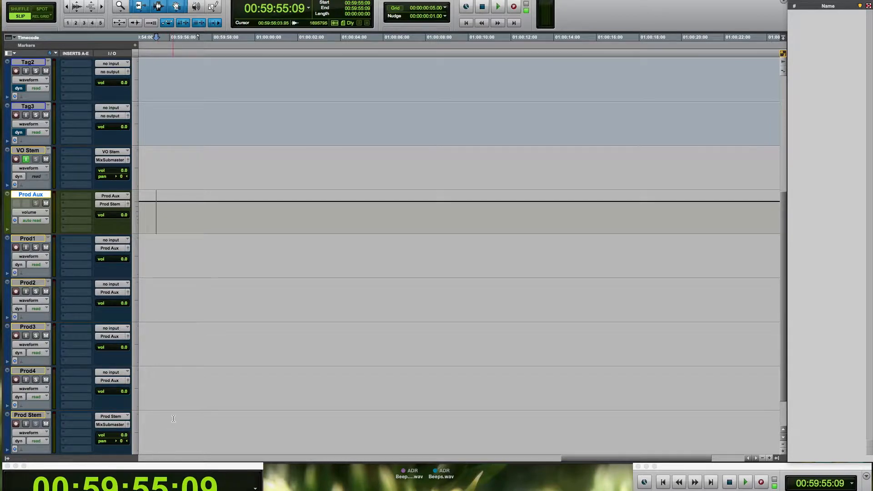
left_click(154, 425)
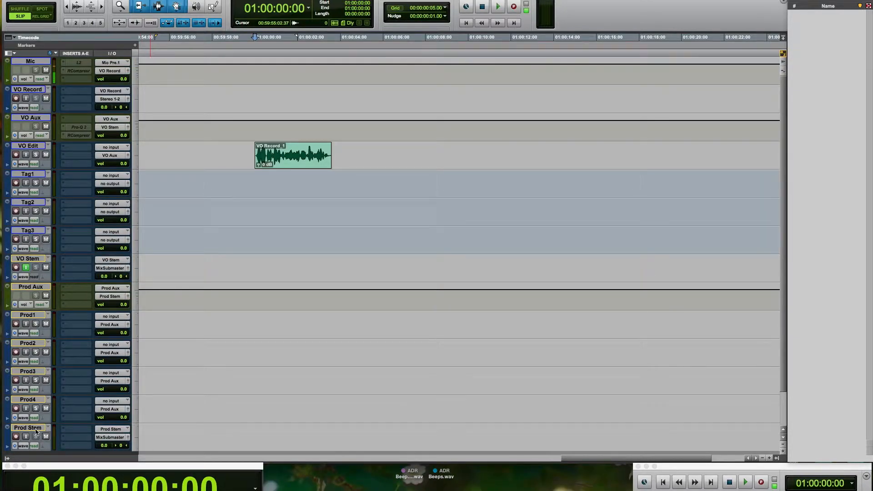
Create one stereo aux input track and five stereo audio tracks below the Prod Stem track
left_click(34, 430)
key("ctrl+shift+n")
key("ctrl+Right")
key("ctrl+Down")
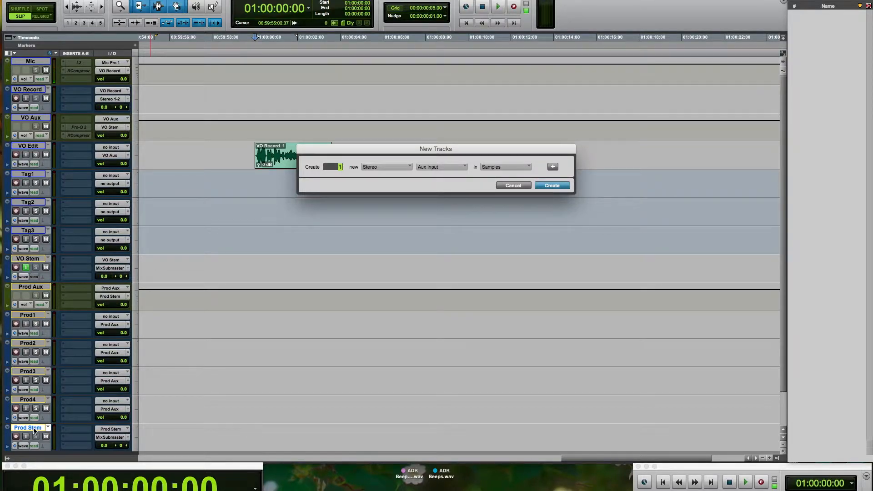
key("ctrl+shift+Down")
type("5")
key("ctrl+Right")
key("Return")
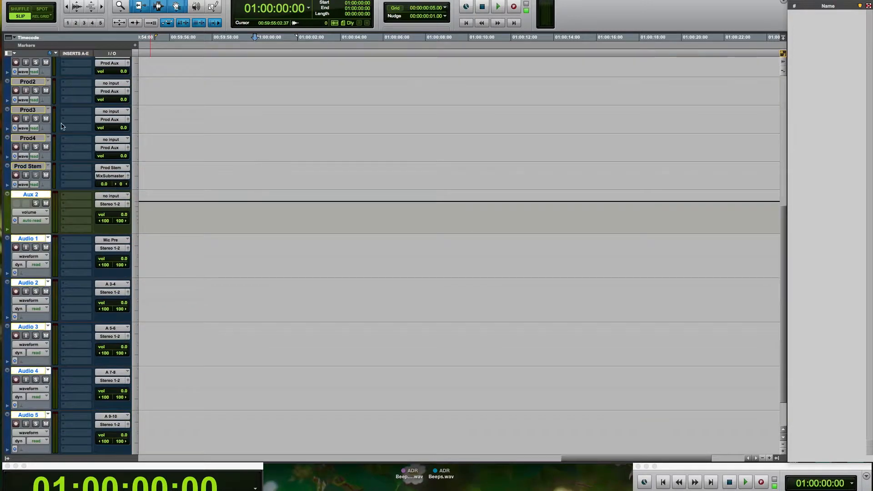
Set the inputs and outputs of the six new tracks to no input and no output
left_click(119, 199, "alt")
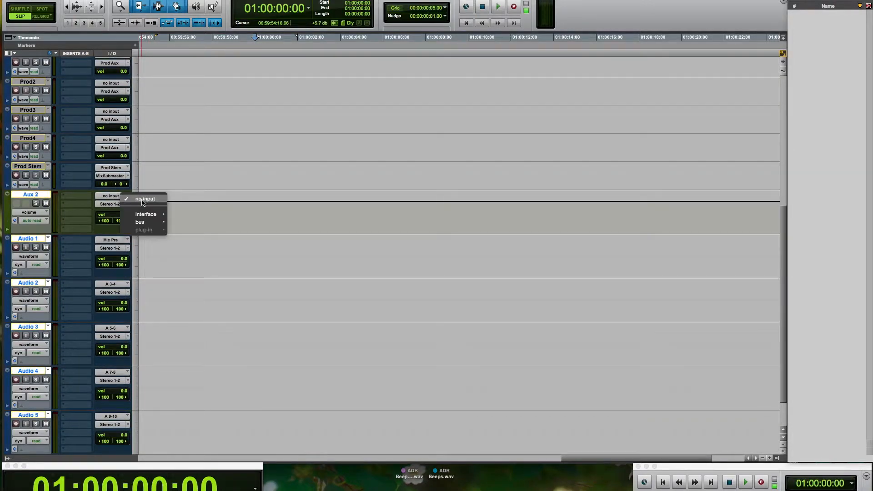
left_click(142, 197)
left_click(117, 204, "alt")
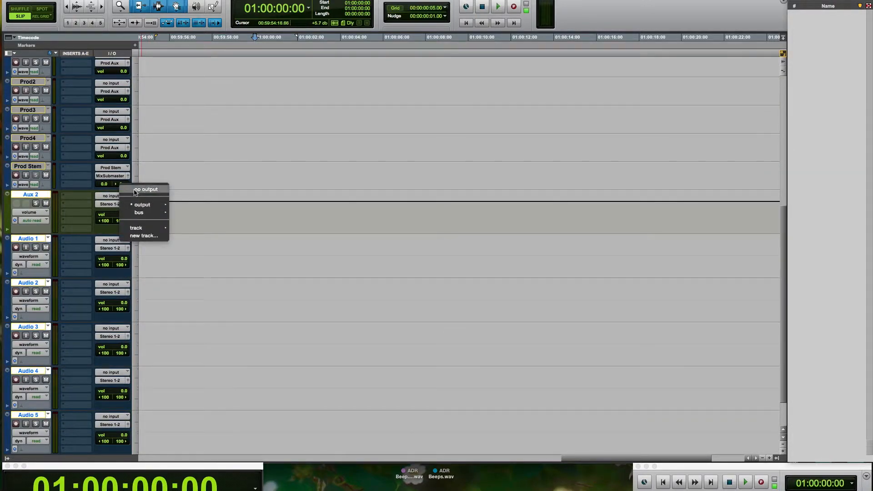
left_click(142, 196)
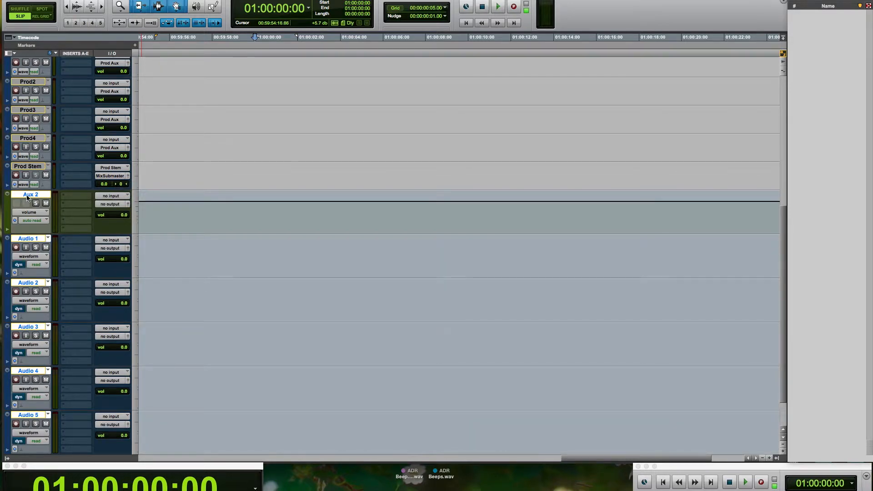
Rename the new aux track MX Aux and the first two new audio tracks MX1 and MX2
double_click(28, 196)
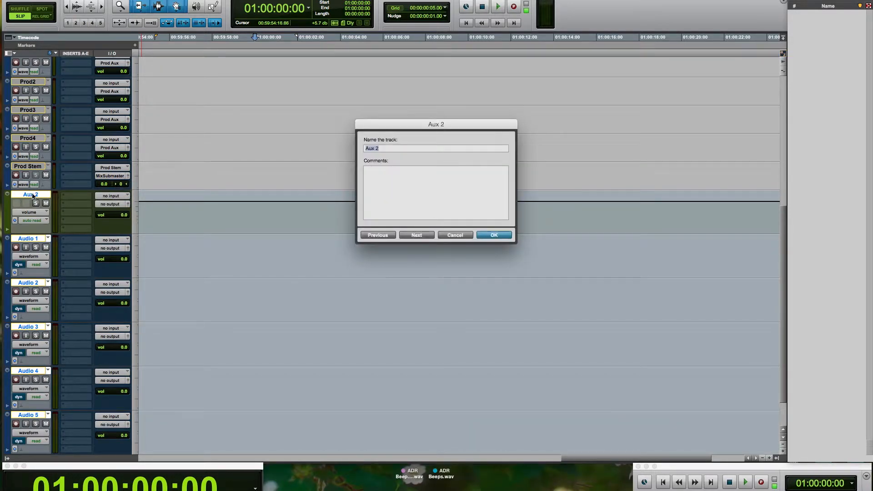
type("MX Aux")
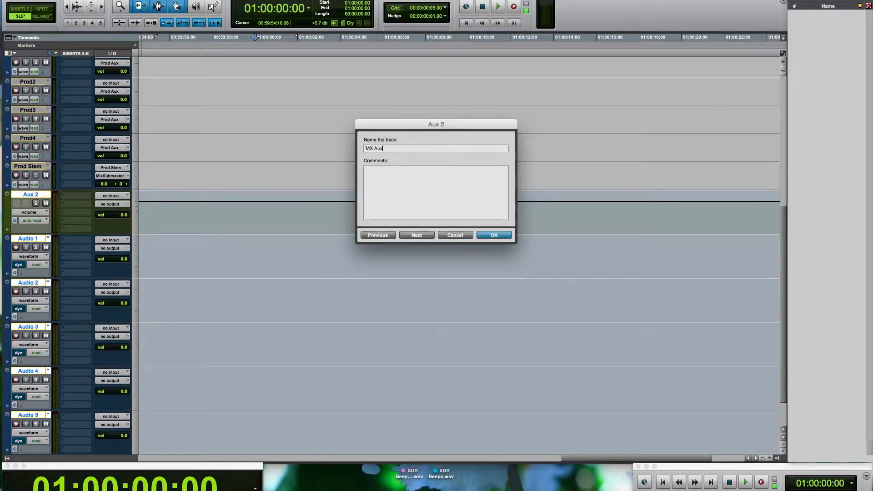
key("super+Right")
type("MX1")
key("super+Right")
type("MX2")
key("super+Right")
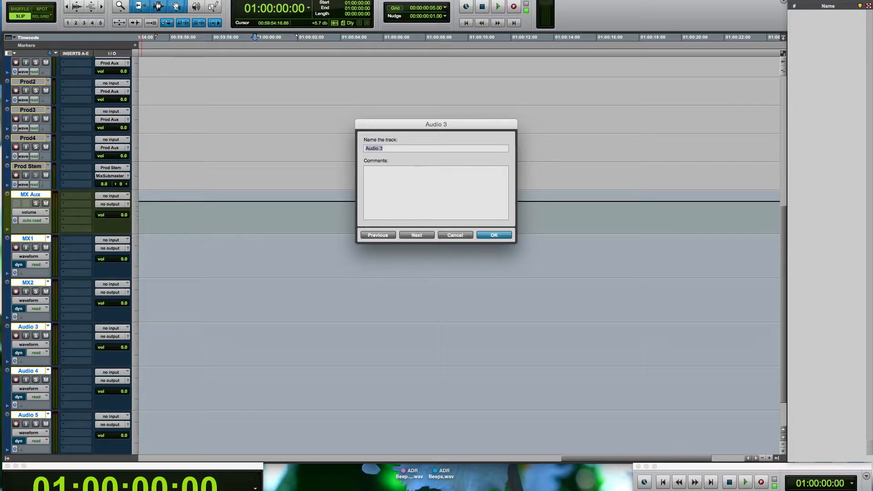
Rename the remaining three new audio tracks MX3, MX4 and MX Stem
type("MX3")
key("super+Right")
type("MX4")
key("super+Right")
type("MX")
key("Return")
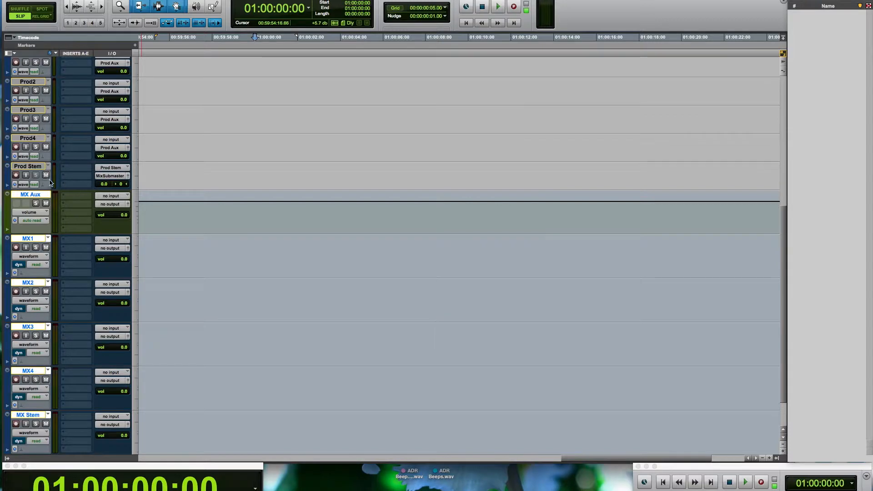
left_click_drag(186, 241, 186, 386)
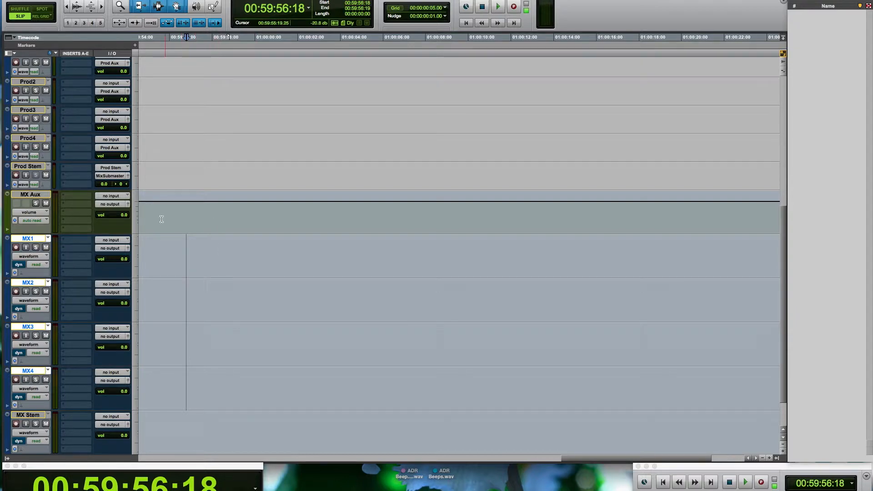
left_click(160, 220)
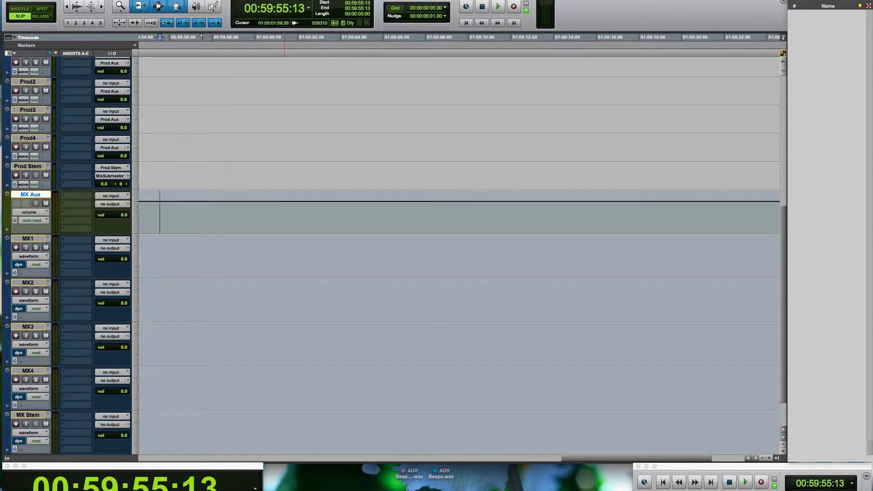
Create two new stereo bus paths named MX Aux and MX Stem in the I/O Setup
left_click(272, 0)
left_click(291, 28)
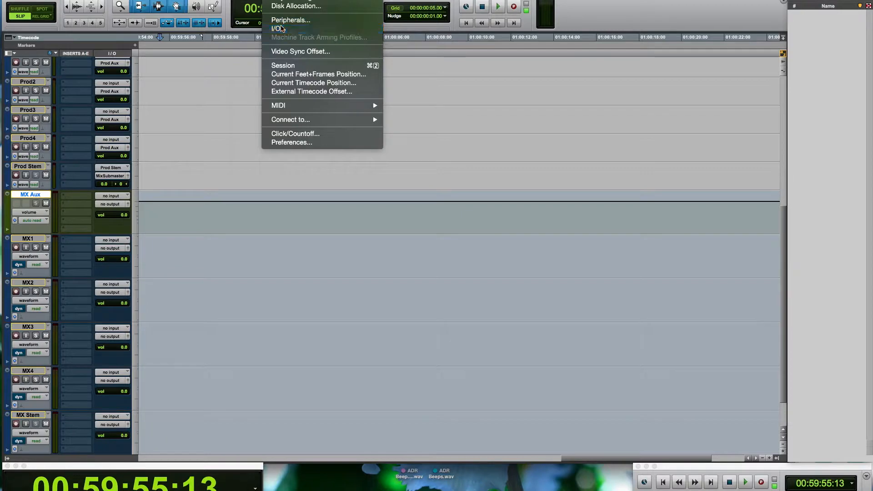
left_click(240, 382)
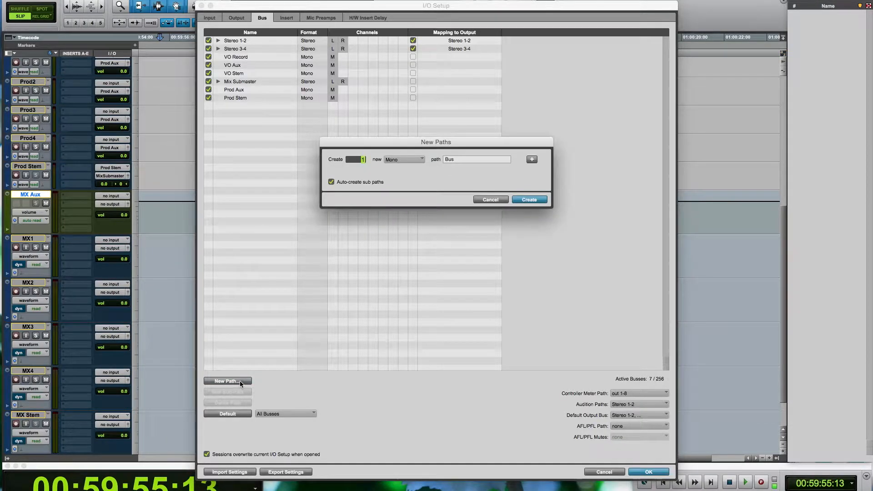
key("Tab")
type("MX Aux")
key("super+plus")
key("super+Down")
key("Tab")
type("MX Ste")
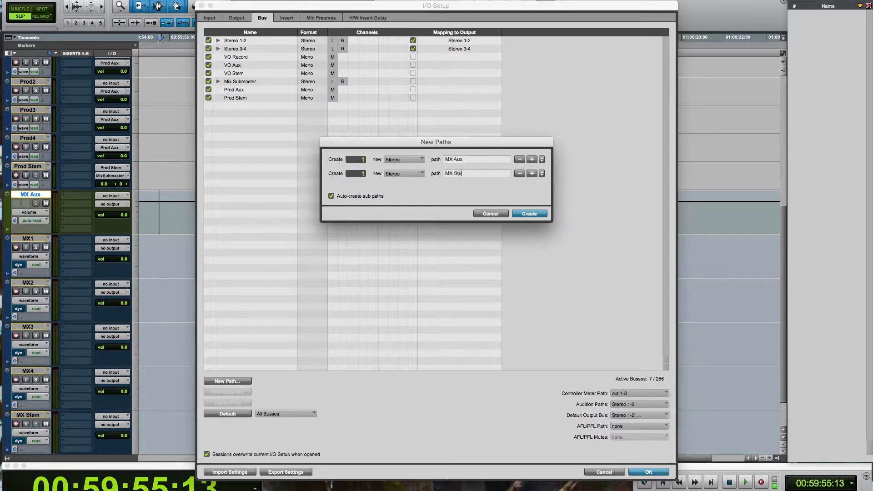
type("m")
key("Return")
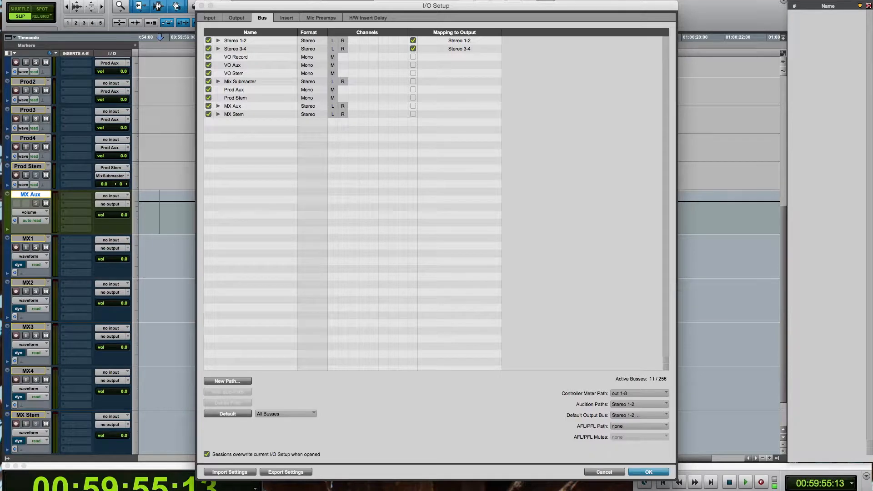
key("Return")
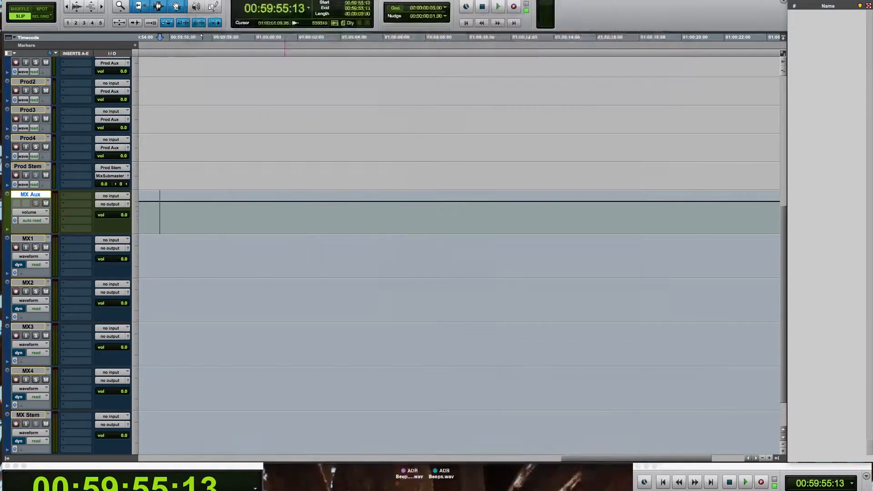
Set the MX Aux track's input to the MX Aux bus and its output to the stereo MX Stem bus
left_click(102, 197)
mouse_move(136, 215)
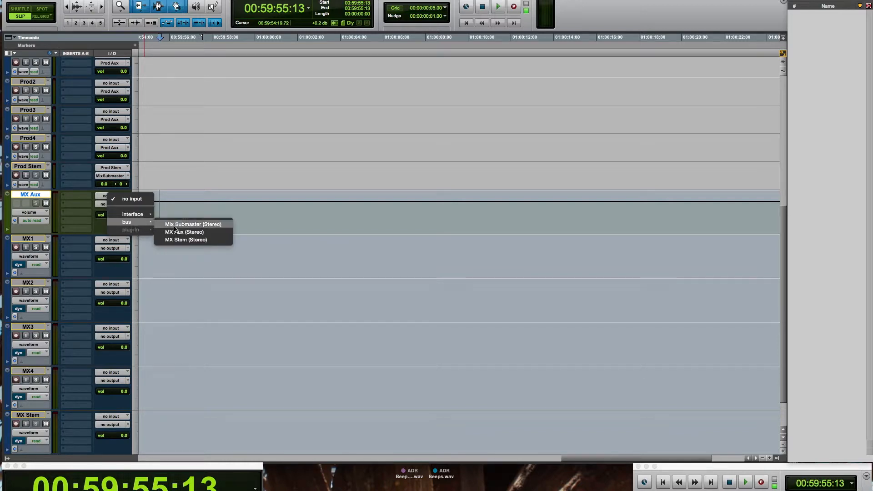
left_click(178, 232)
left_click(115, 204)
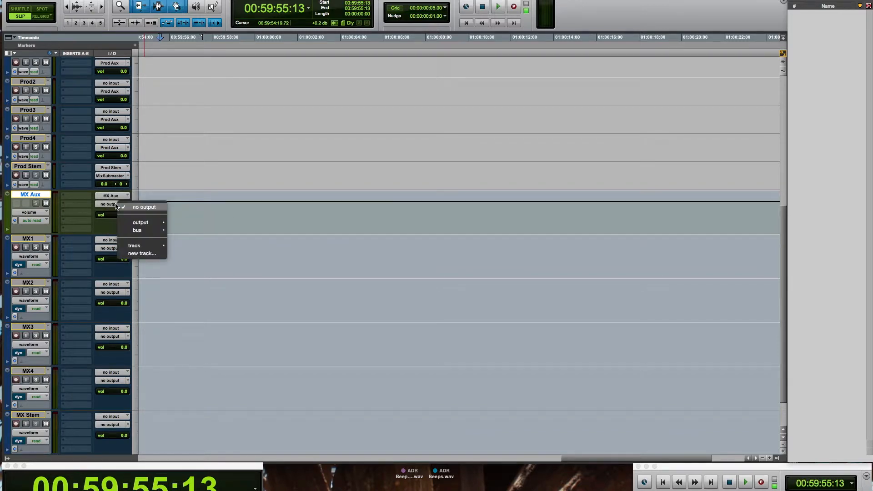
mouse_move(137, 230)
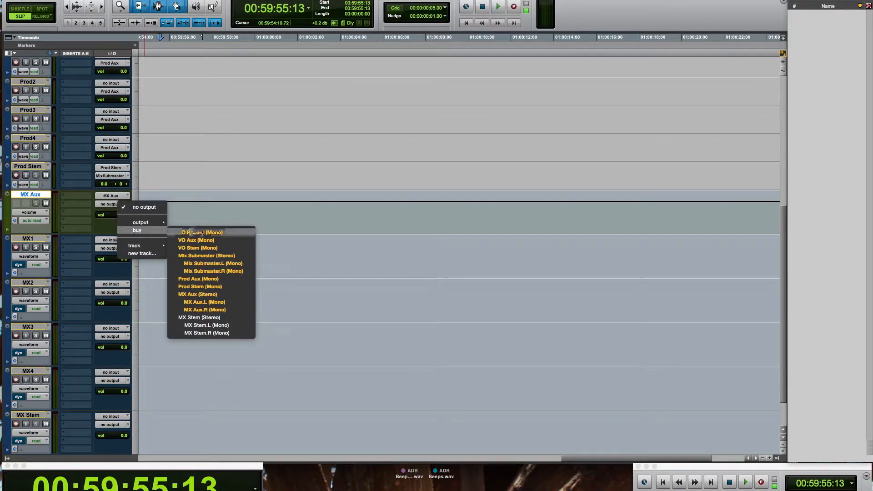
left_click(214, 318)
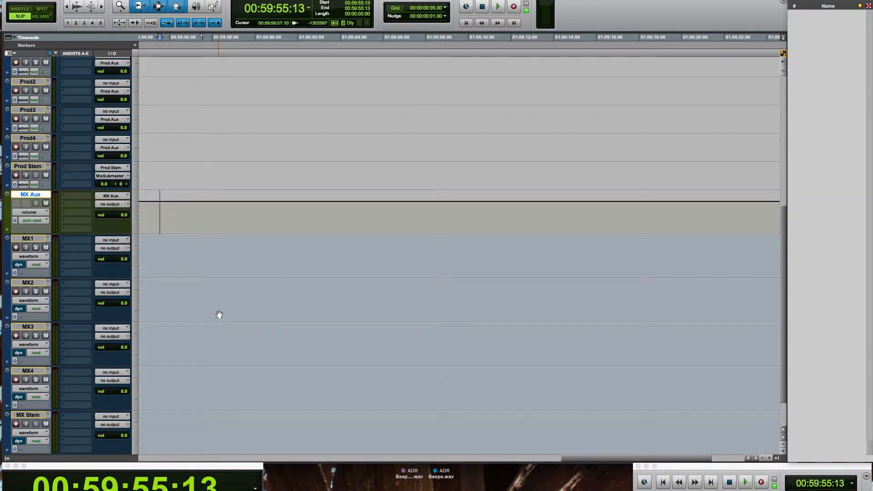
Set the MX Stem track's input to the MX Stem bus and its output to the stereo Mix Submaster bus
left_click(113, 417)
mouse_move(137, 443)
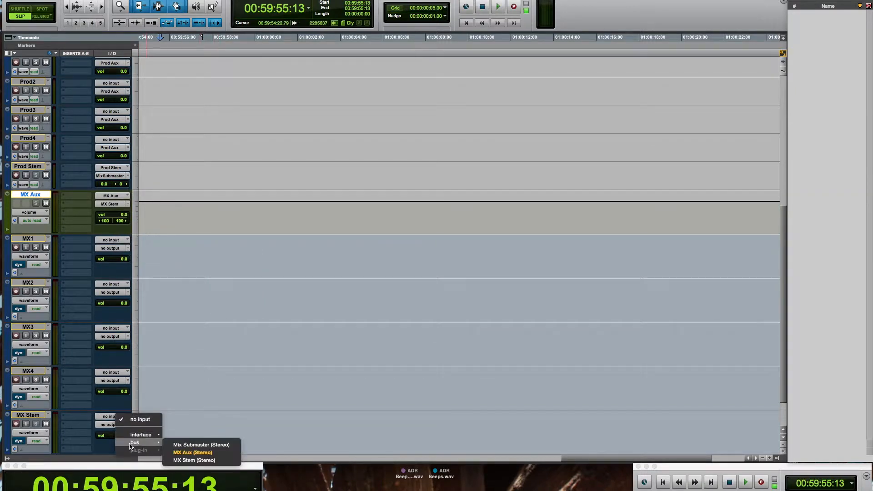
left_click(179, 461)
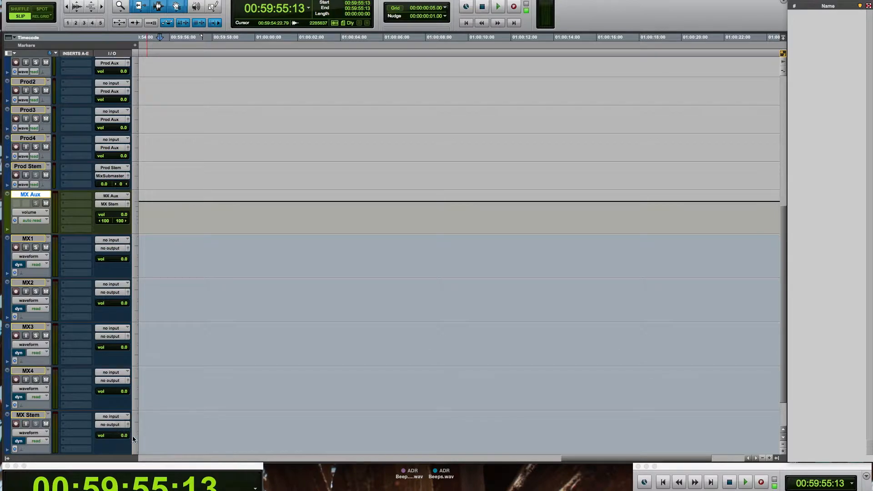
left_click(113, 425)
mouse_move(163, 451)
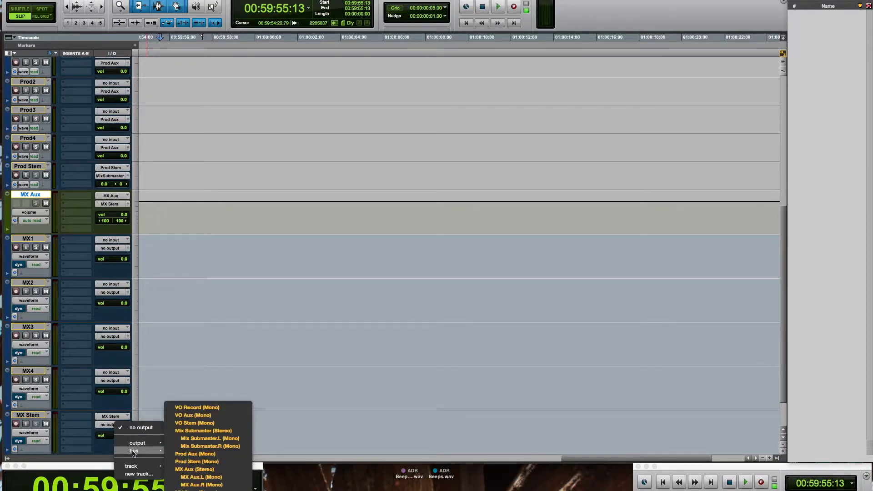
left_click(195, 431)
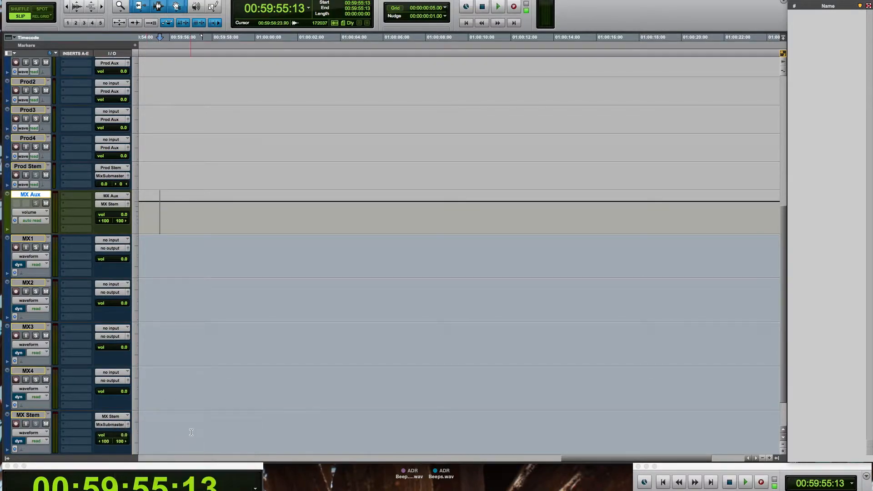
Route the outputs of the MX1, MX2, MX3 and MX4 tracks to the stereo MX Aux bus
left_click_drag(167, 254, 163, 391)
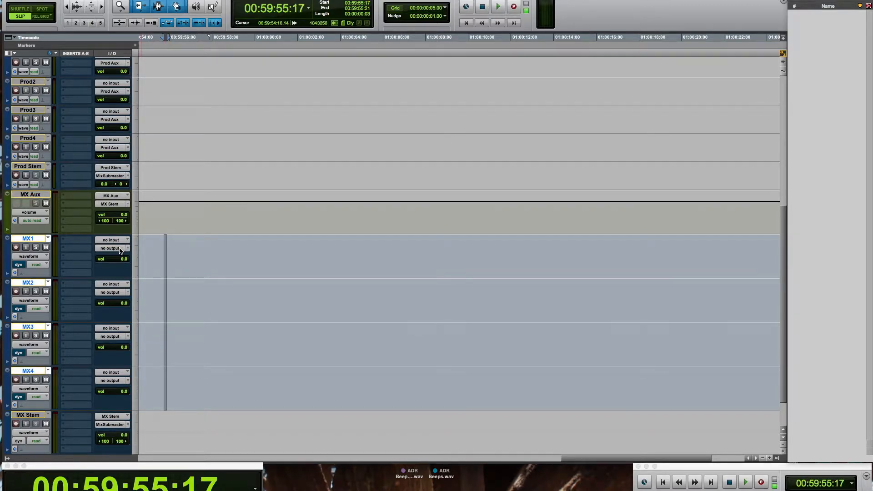
left_click(120, 251)
mouse_move(150, 274)
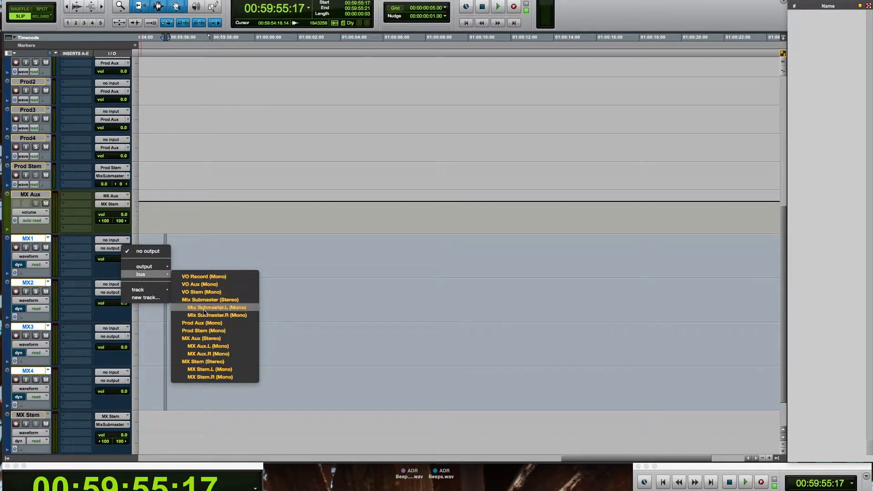
left_click(201, 338, "alt+shift")
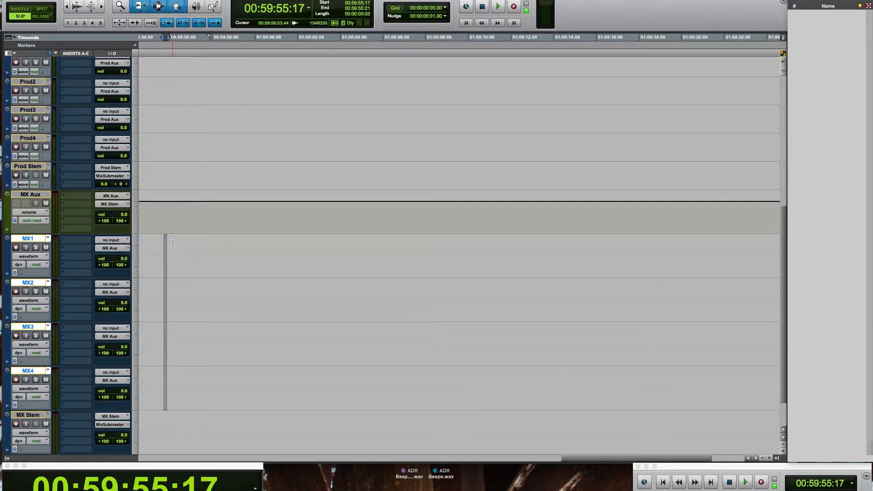
left_click(179, 219)
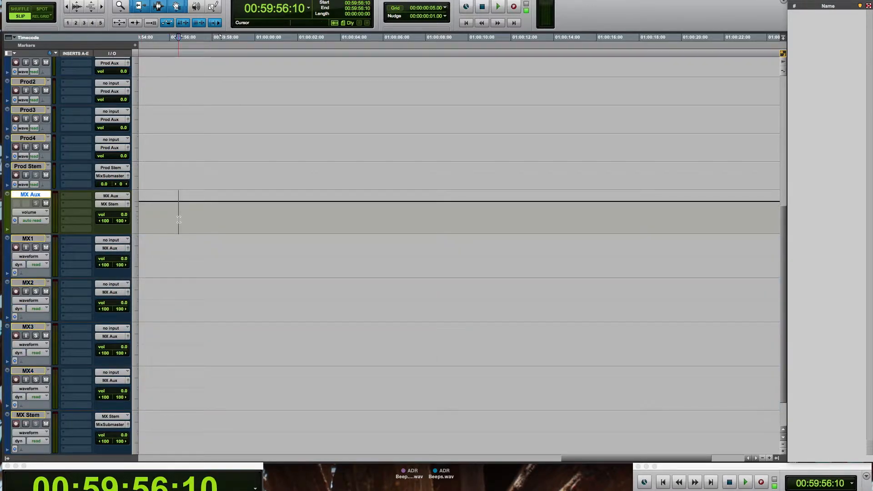
left_click(33, 416)
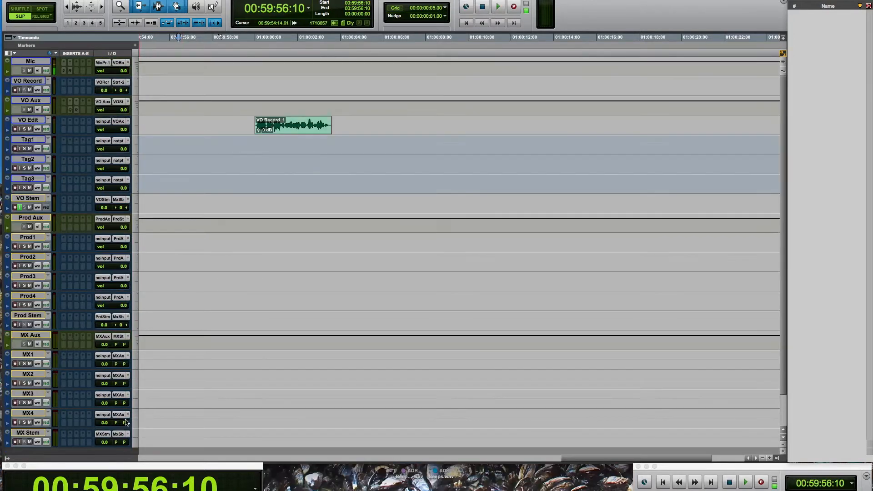
Create one stereo aux input, five mono audio, five stereo audio and one more stereo audio track below MX Stem
left_click(36, 433)
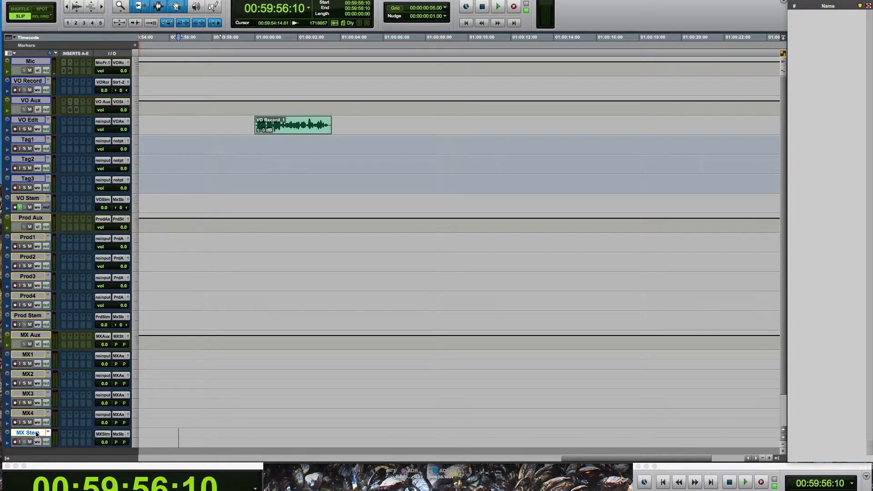
key("super+shift+n")
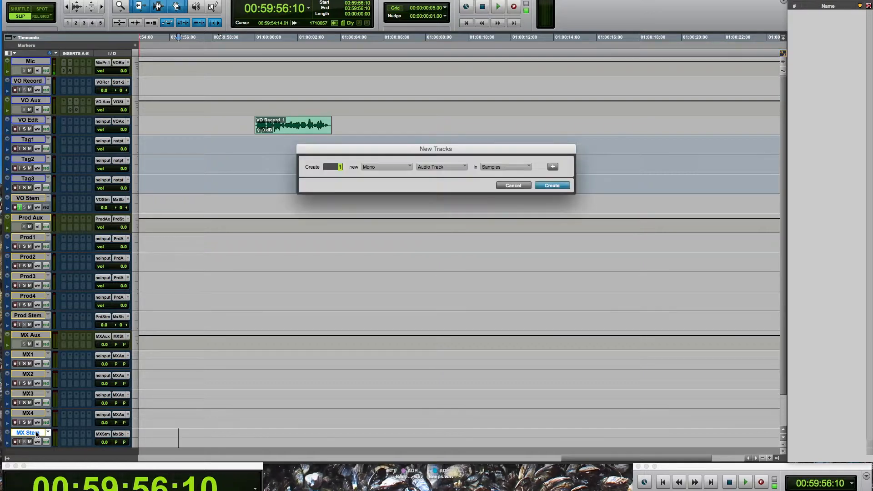
key("super+Right")
key("super+Down")
key("super+shift+Down")
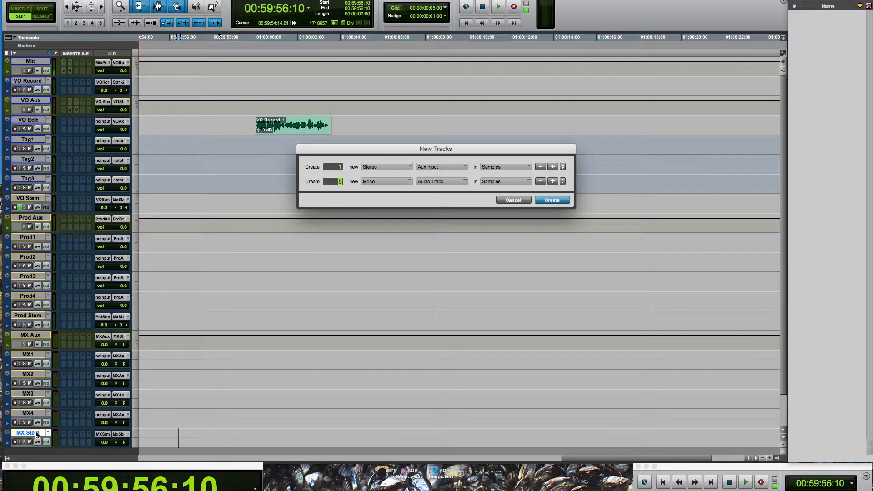
key("super+shift+Down")
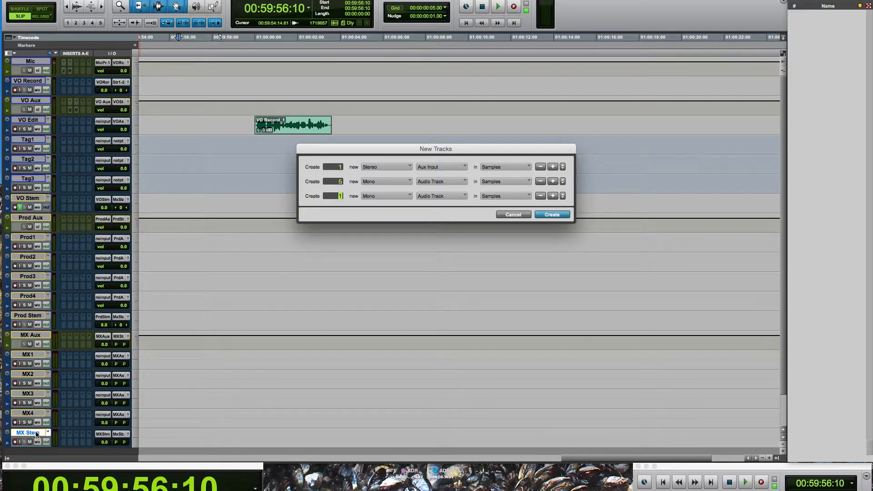
key("super+Right")
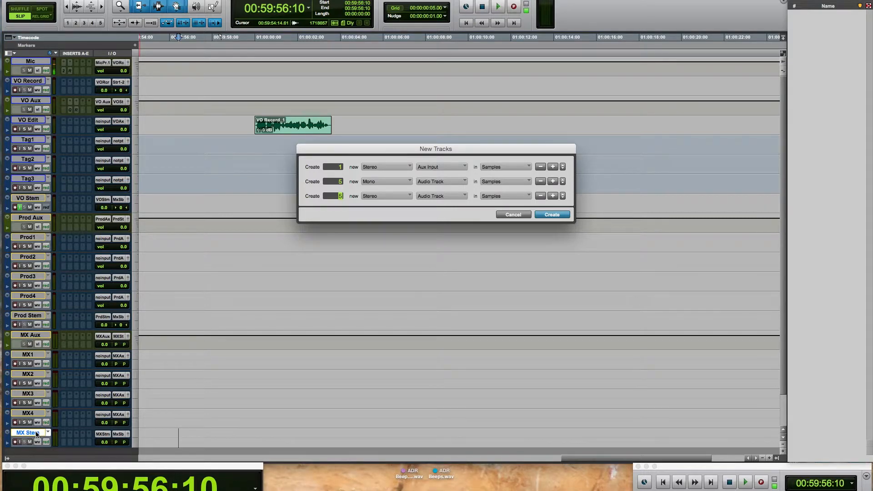
key("super+shift+Down")
key("super+Right")
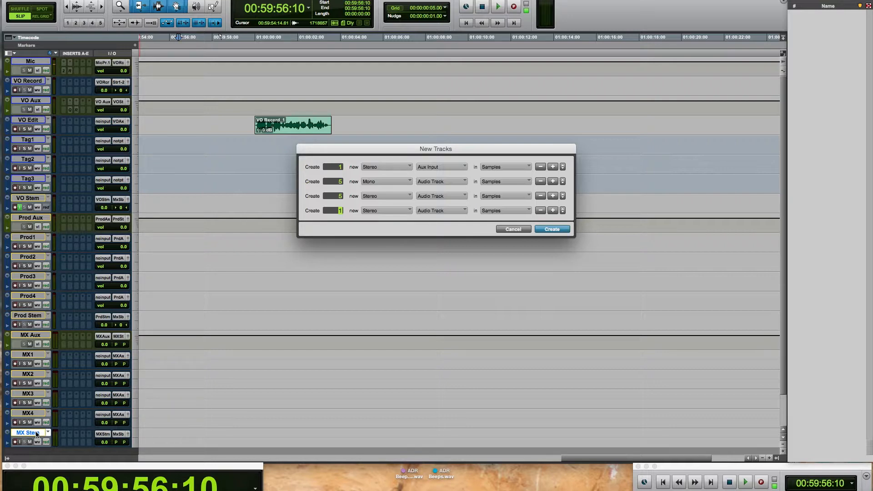
key("Return")
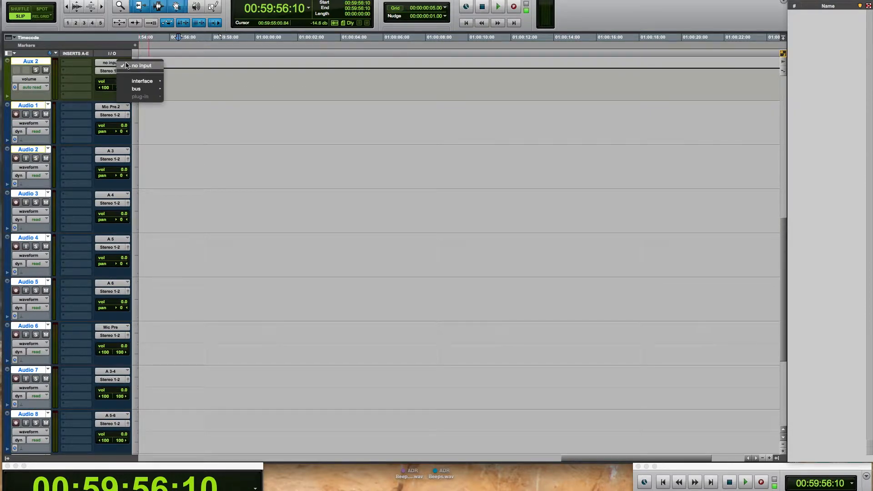
Clear the input and output assignments of all the new tracks, setting them to no input and no output
left_click(128, 70)
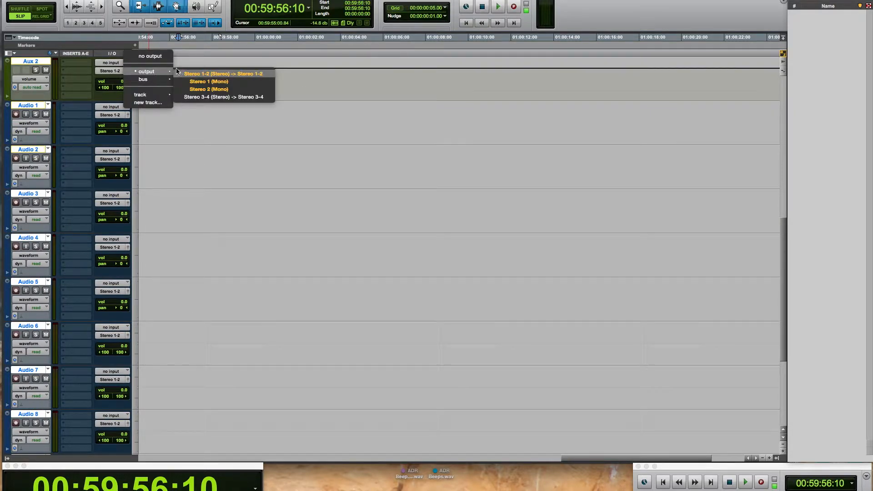
left_click(154, 57, "alt")
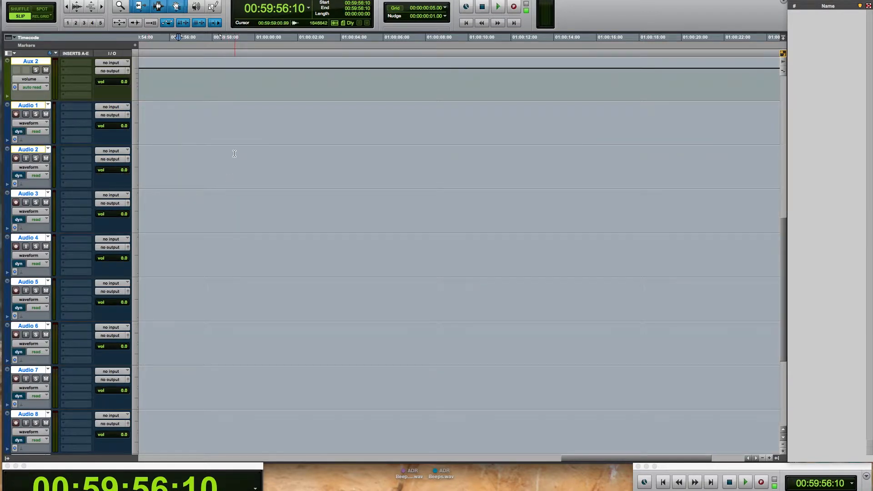
left_click(146, 78)
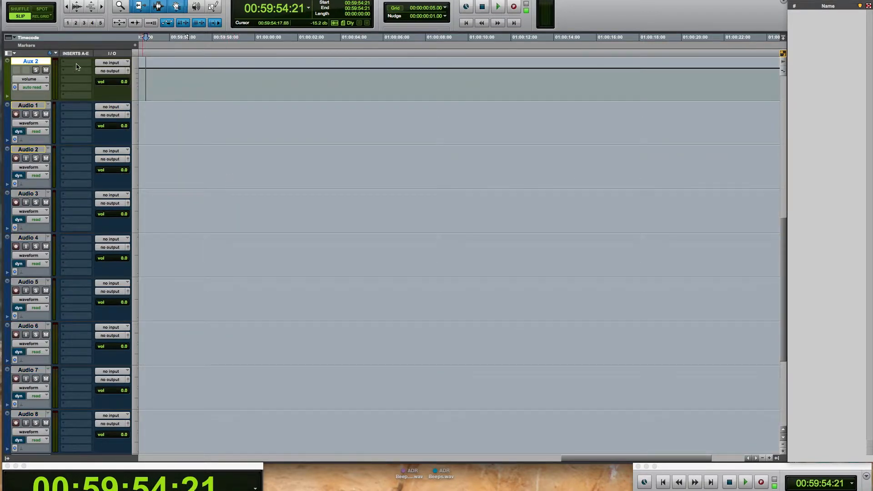
Rename the new aux track FX Aux and the five mono audio tracks Mono FX1 through Mono FX5
double_click(32, 64)
type("FX Aux")
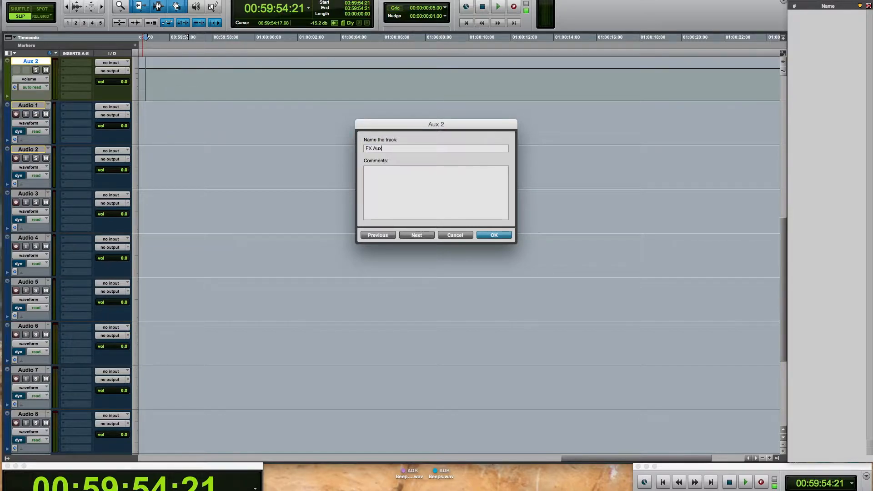
key("super+Right")
type("Mono")
key("super+Right")
key("super+Left")
key("super+c")
key("Right")
key("super+Right")
key("super+v")
type("2")
key("super+Right")
key("super+v")
type("3")
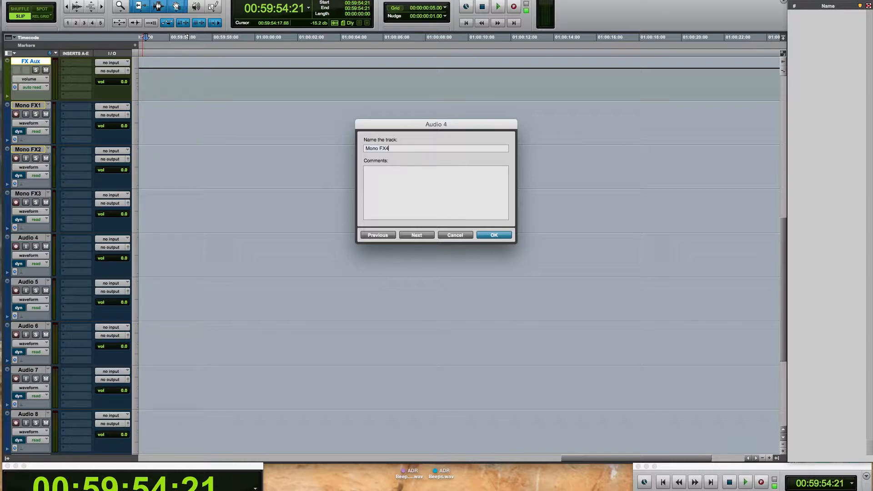
key("super+Right")
type("Mono FX5")
Rename the next five audio tracks Stereo FX1 through Stereo FX5 and the last new track FX Stem
key("super+Right")
type("S")
type("tereo FX")
key("super+Right")
key("super+Left")
key("super+c")
key("Right")
type("1")
key("super+Right")
key("super+v")
type("2")
key("super+Right")
key("super+v")
type("3")
key("super+Right")
key("super+v")
type("4")
key("super+Right")
key("super+v")
key("super+Right")
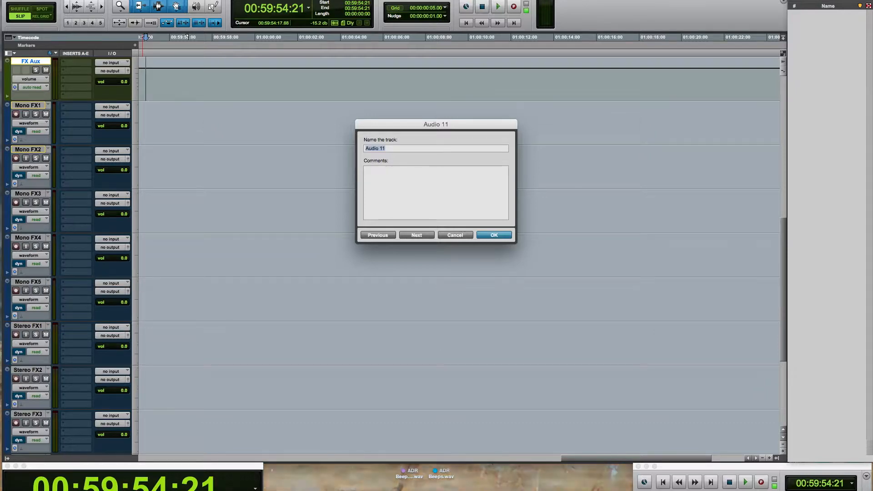
type("FX Stem")
key("Return")
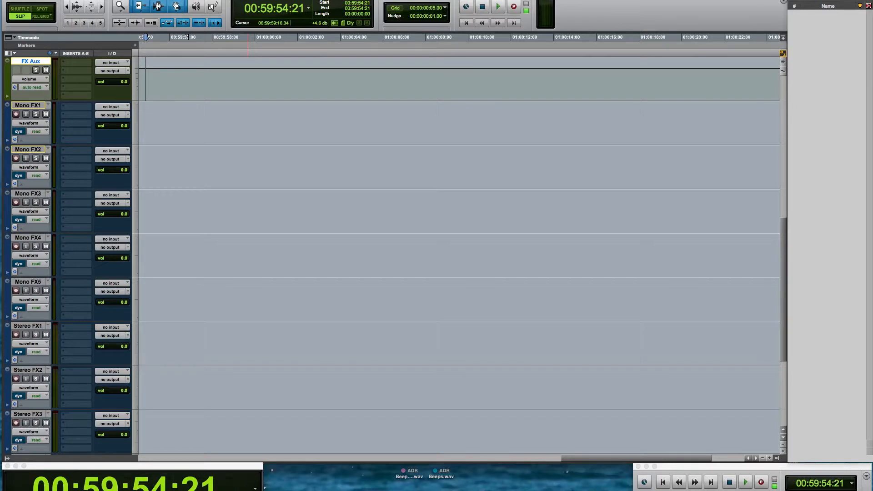
Create two new stereo bus paths named FX Aux and FX Stem in the I/O Setup
left_click(273, 0)
left_click(279, 28)
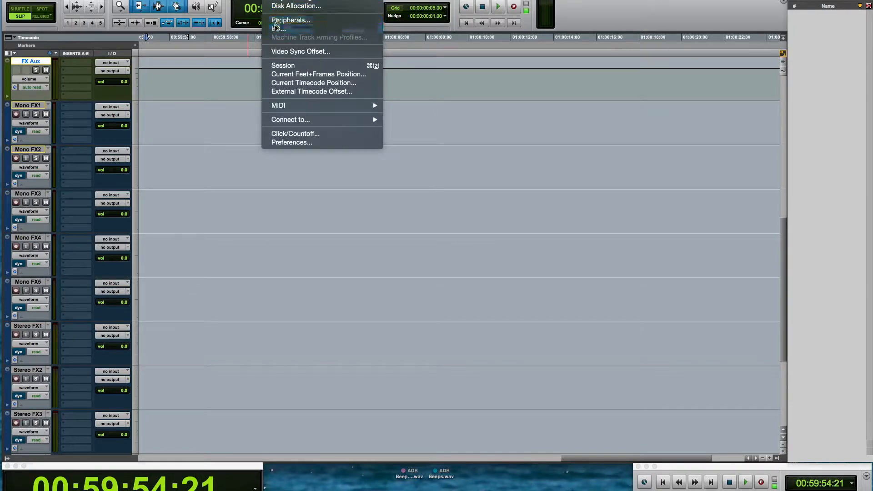
left_click(233, 381)
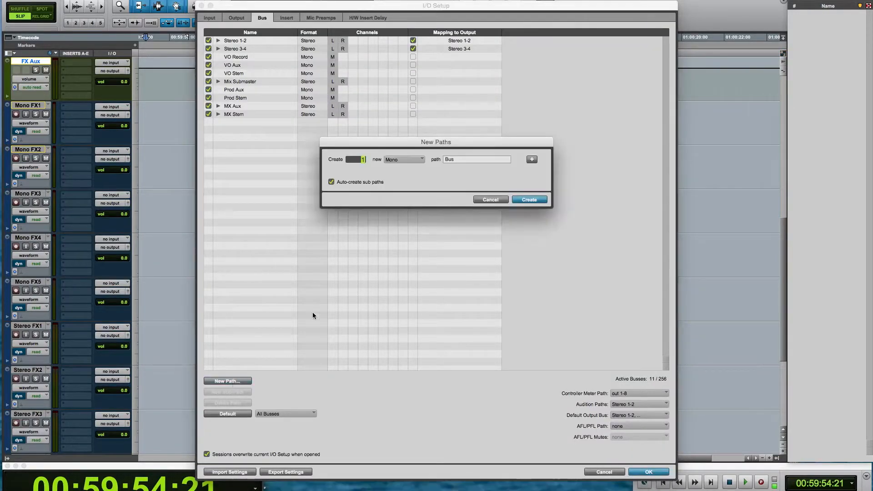
key("super+Right")
key("Tab")
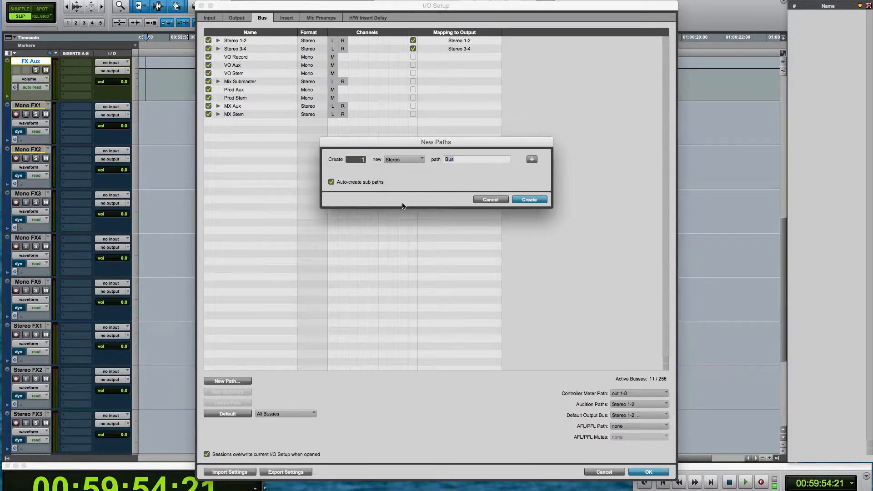
type("FX Aux")
key("super+n")
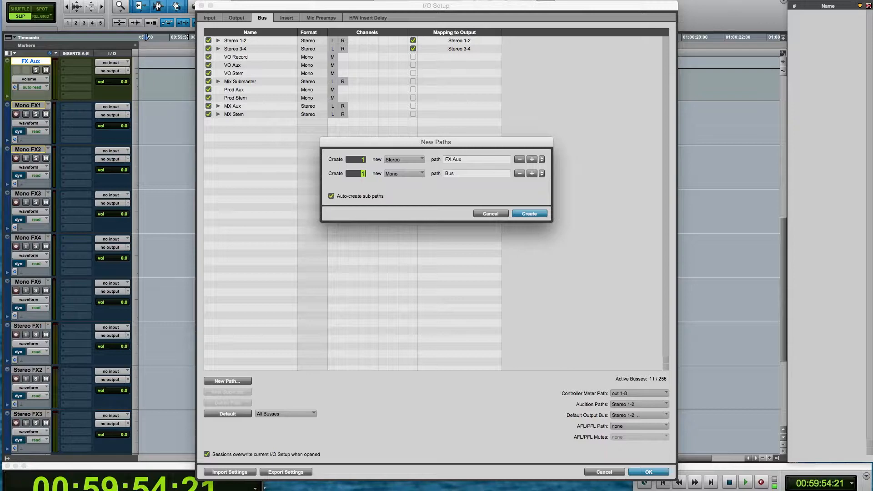
key("Tab")
type("FX S")
key("Return")
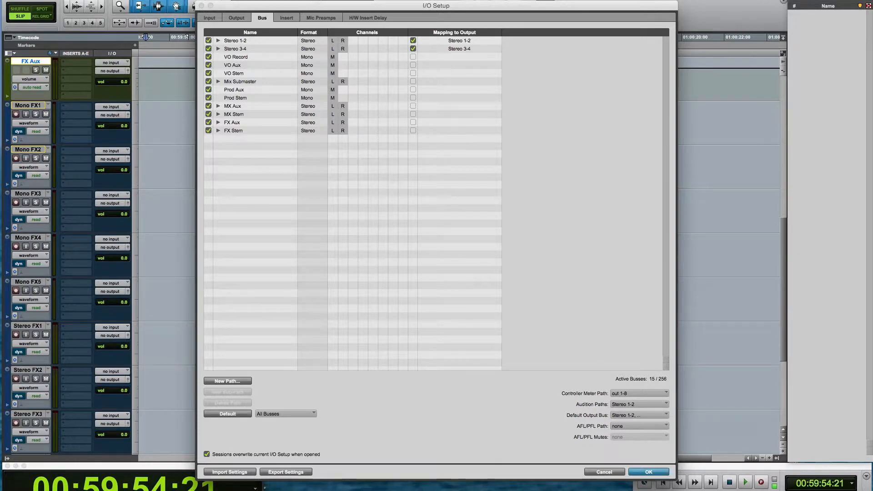
key("Return")
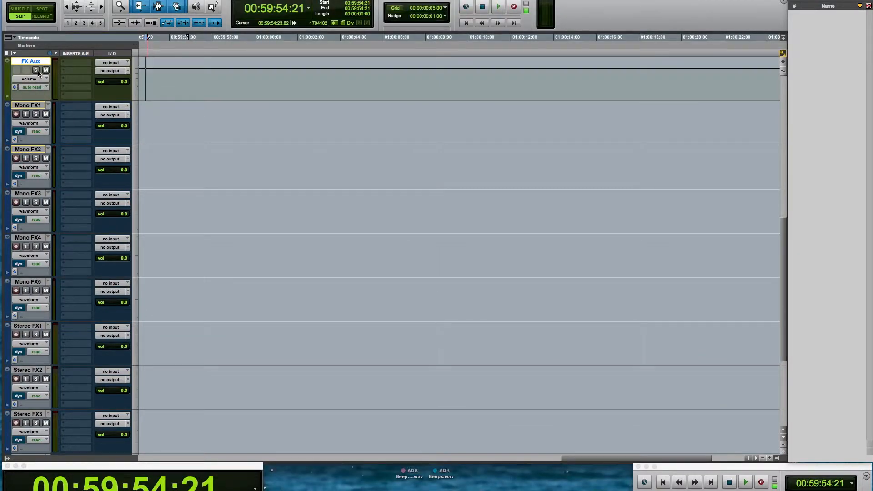
Set the FX Aux track's input to the FX Aux bus and its output to the stereo FX Stem bus
left_click(107, 63)
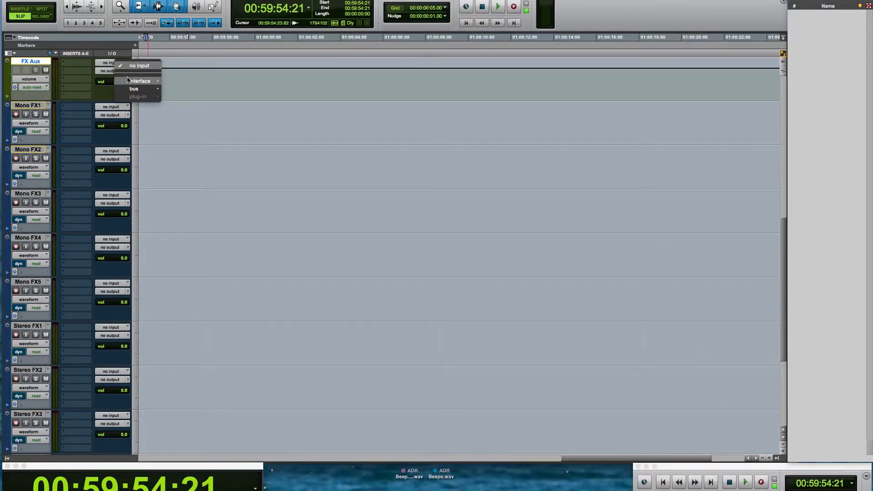
mouse_move(132, 89)
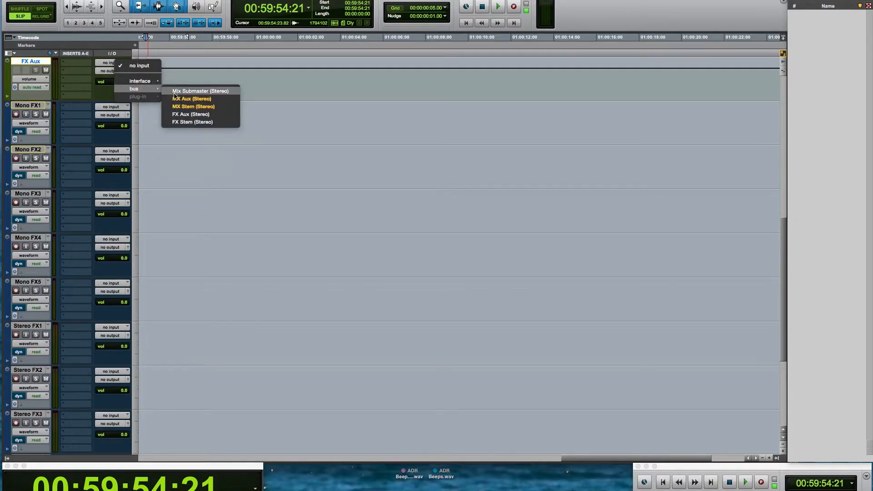
left_click(180, 115)
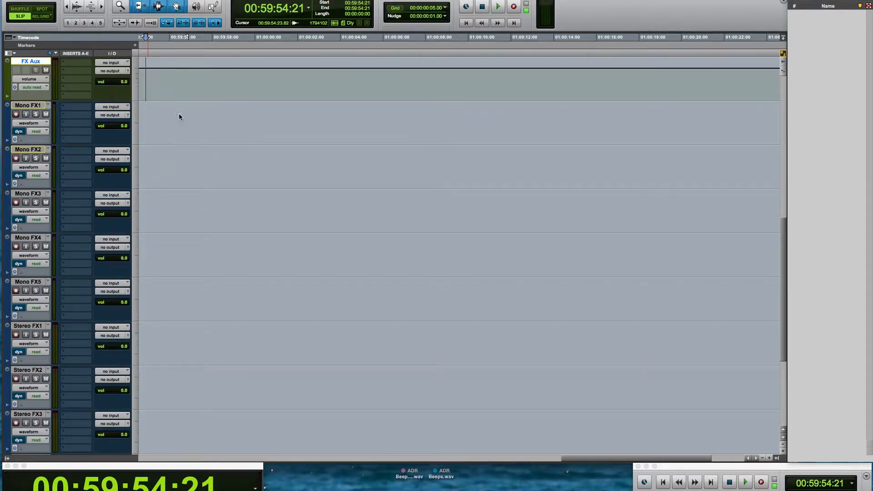
left_click(116, 71)
mouse_move(130, 101)
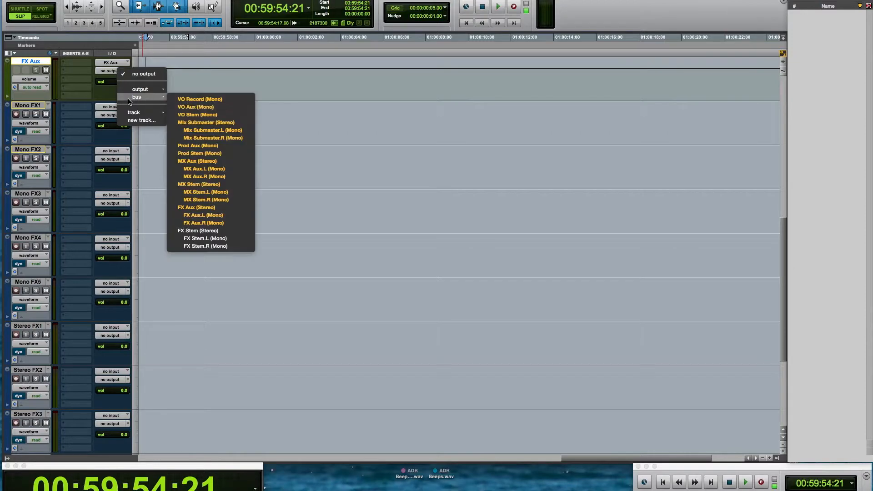
left_click(219, 231)
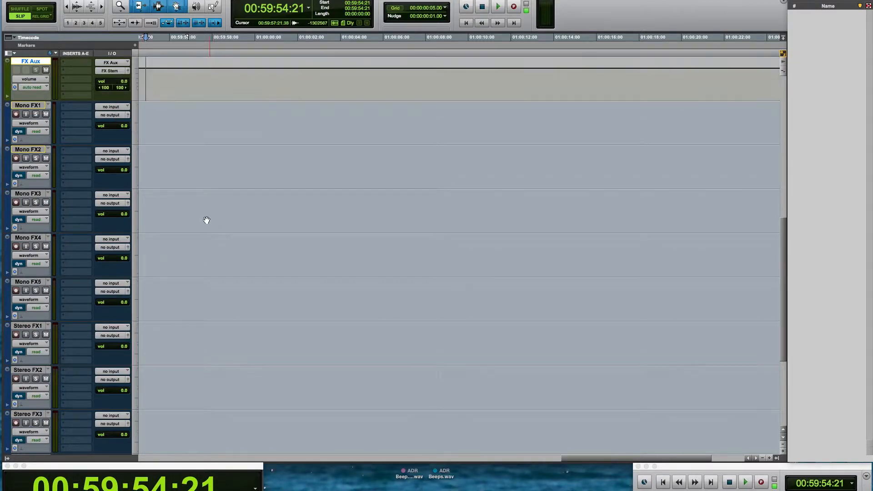
Route the outputs of the Mono FX1–FX5 and Stereo FX1–FX5 tracks to the stereo FX Aux bus
left_click_drag(170, 118, 191, 350)
left_click(115, 337)
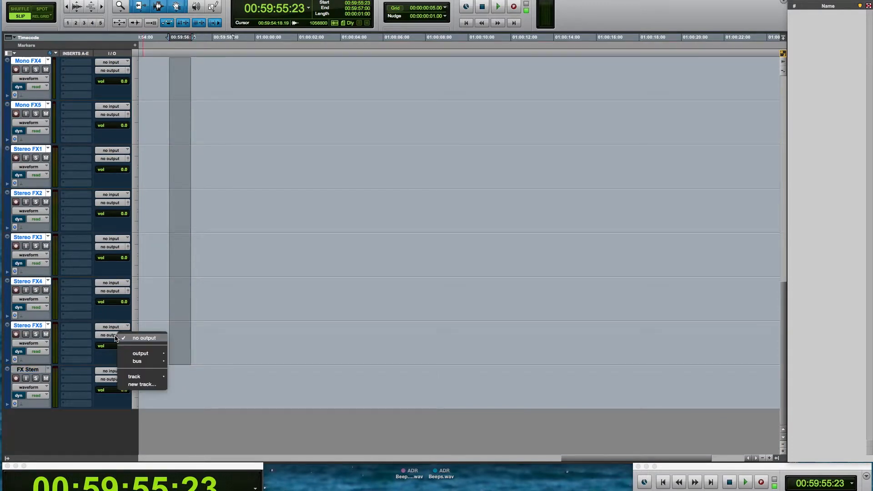
mouse_move(136, 362)
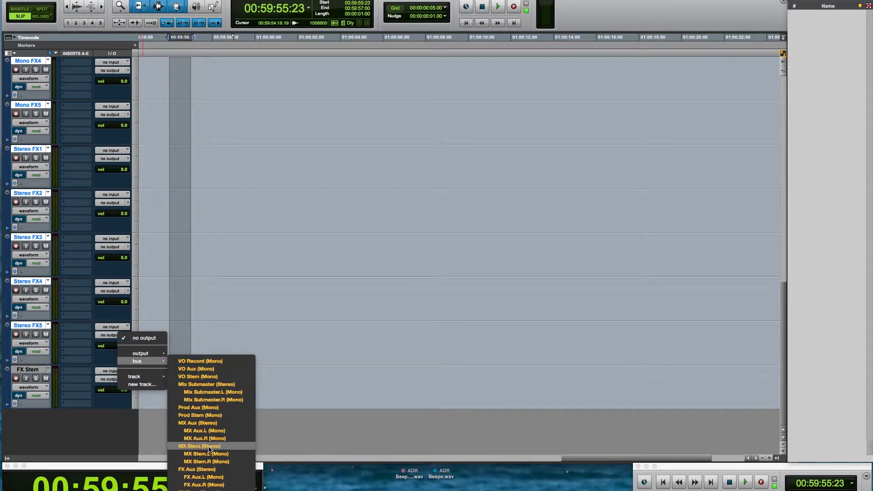
left_click(210, 473, "alt+shift")
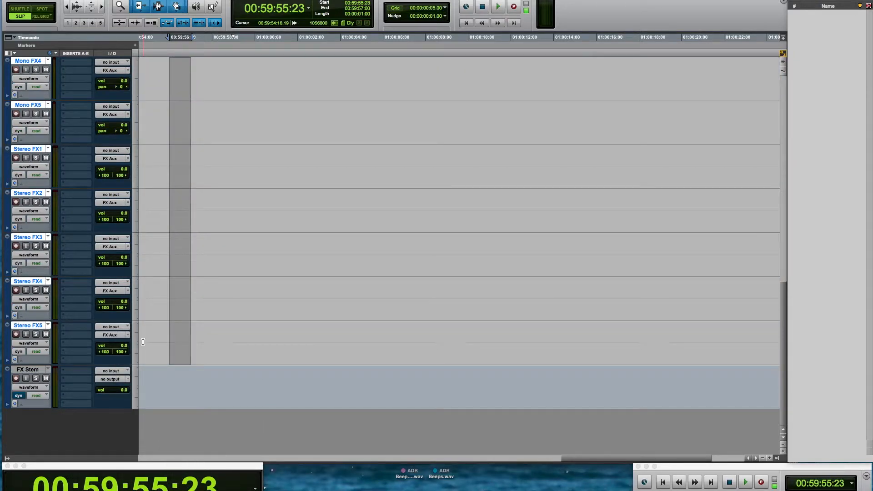
scroll(195, 130, "up", 4)
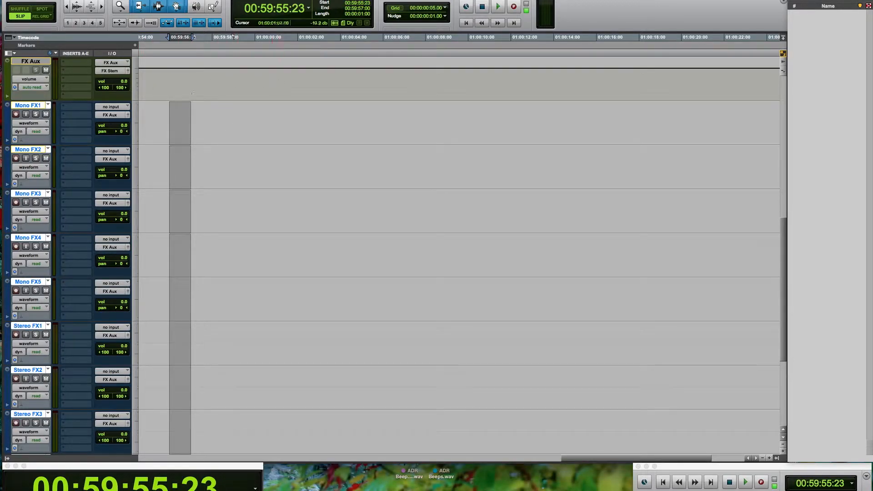
left_click_drag(161, 123, 200, 123)
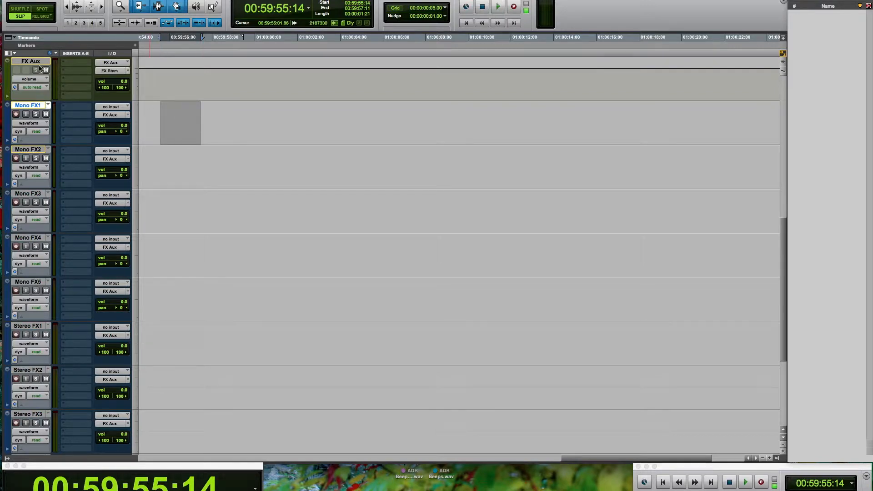
Set the FX Stem track's input to the FX Stem bus and its output to the Mix Submaster stereo bus
left_click(36, 63)
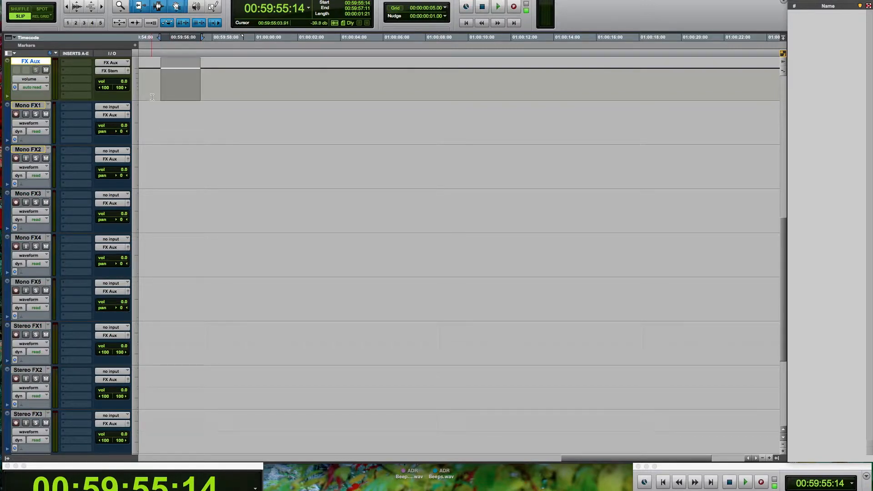
scroll(186, 181, "down", 5)
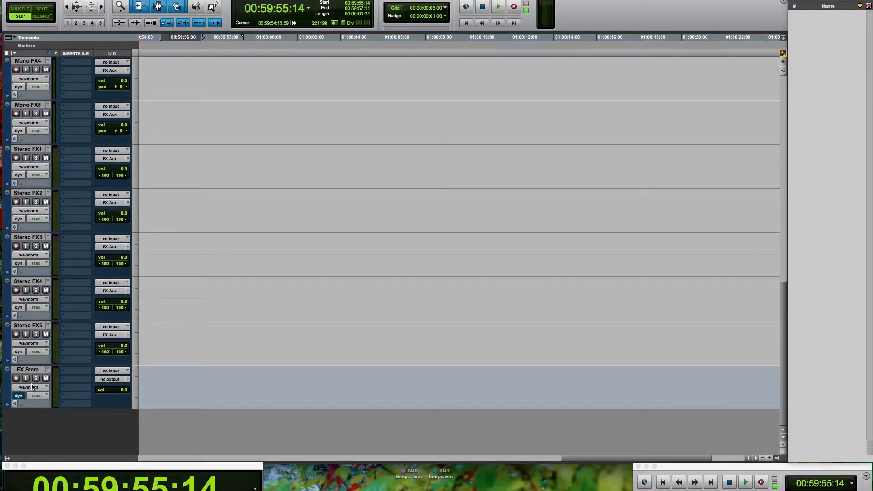
left_click(111, 371)
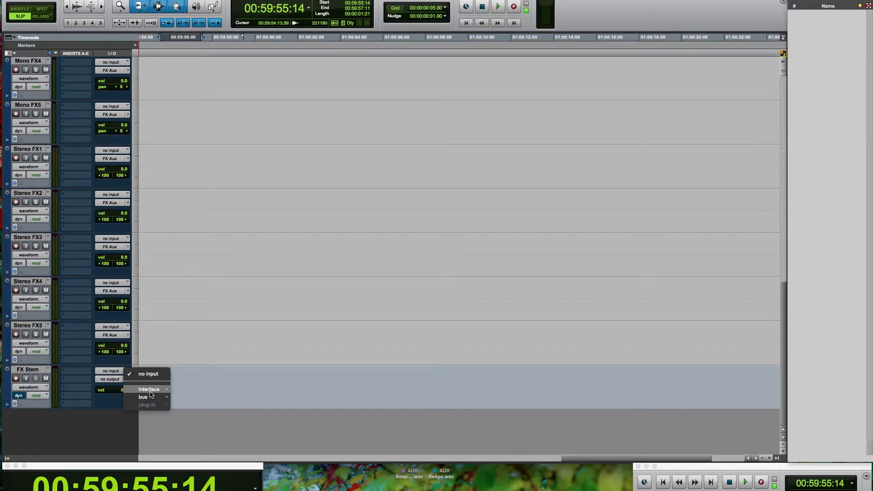
mouse_move(153, 398)
left_click(204, 430)
left_click(120, 381)
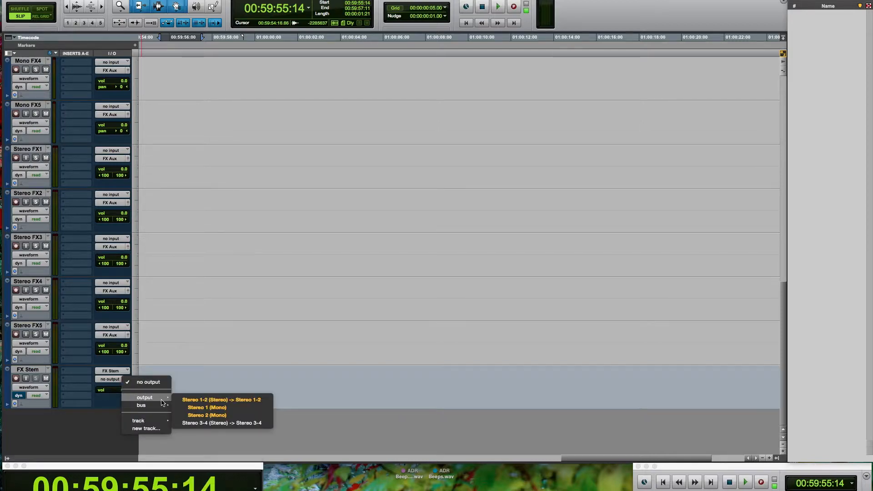
mouse_move(162, 405)
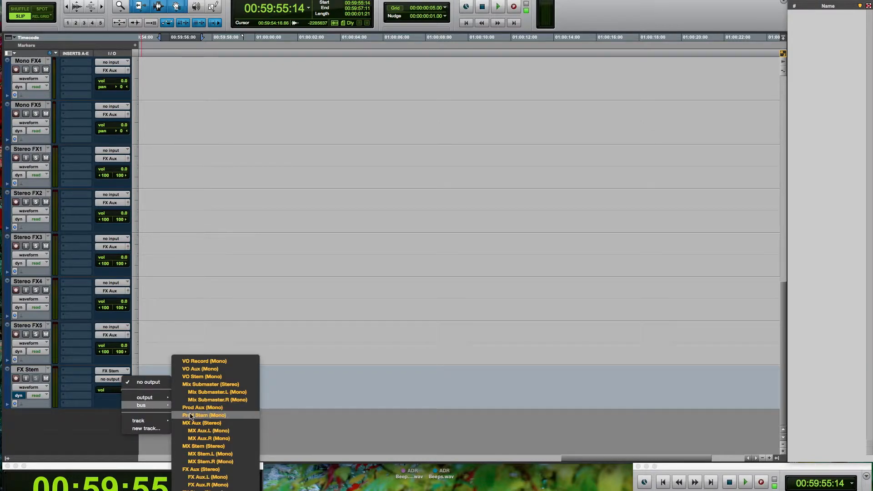
left_click(208, 385)
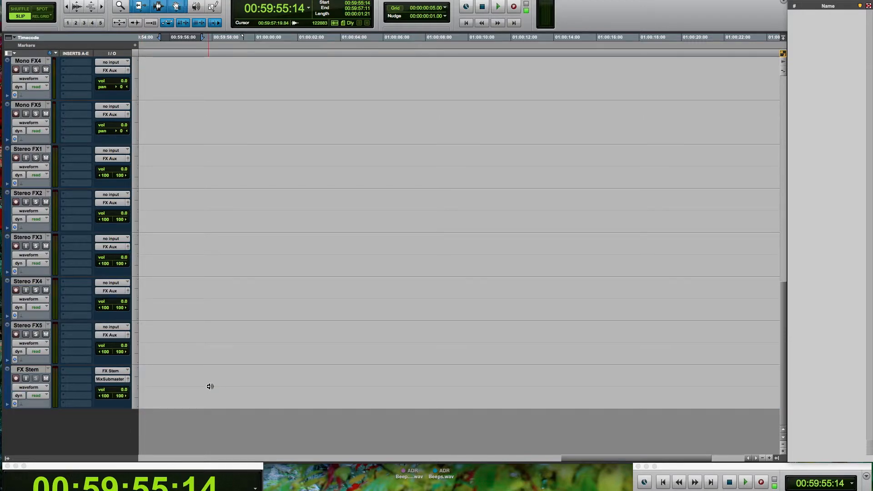
Shrink all tracks to view the whole session layout, return to 01:00:00:00, and enlarge the tracks again
key("ctrl+alt+super+Down")
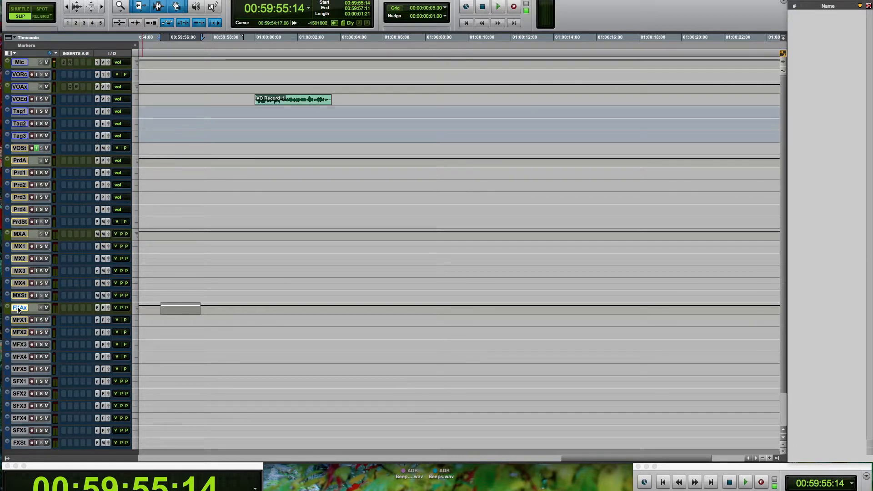
left_click(20, 309)
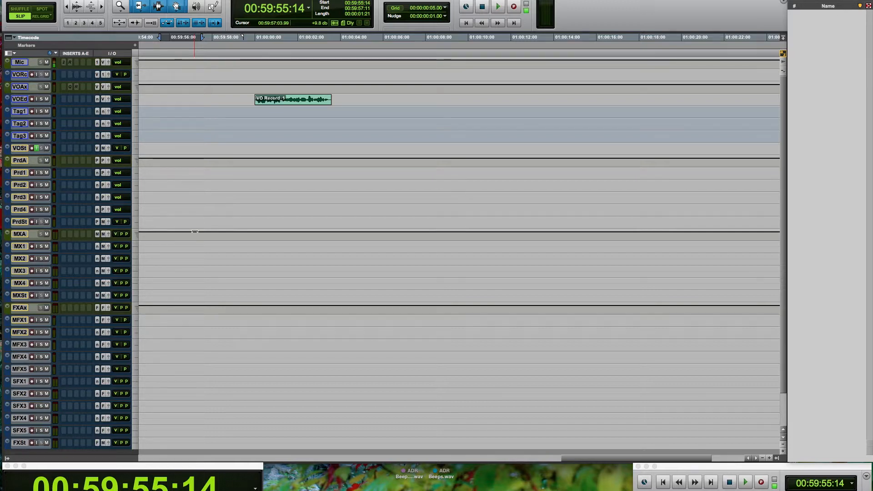
key("Return")
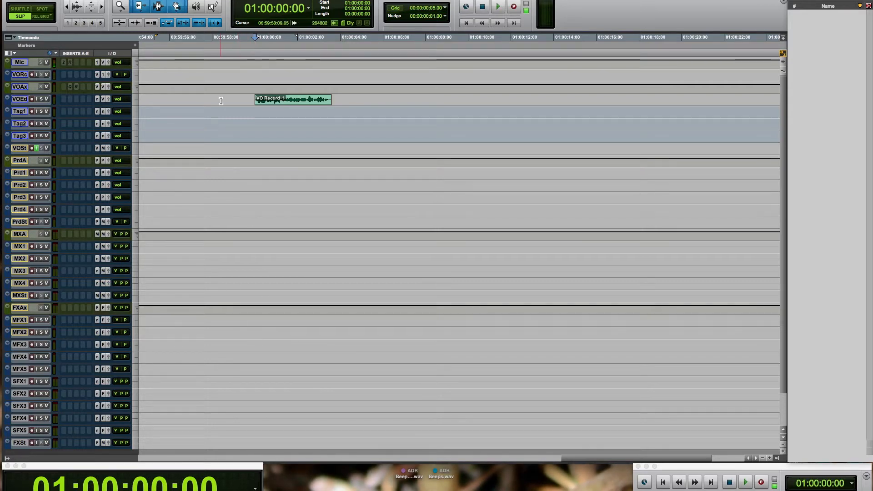
key("ctrl+Up")
key("ctrl+Up")
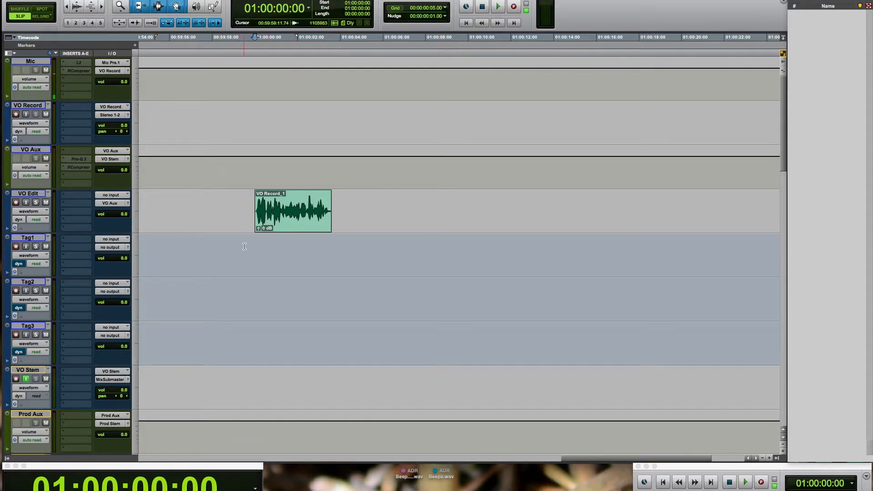
Reduce the Tag1, Tag2 and Tag3 tracks to their smallest height
left_click_drag(278, 257, 286, 336)
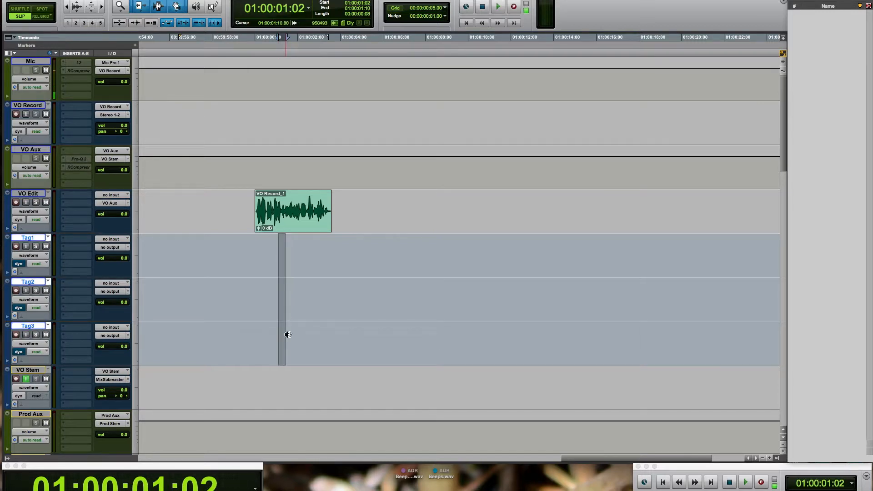
key("ctrl+Down")
key("ctrl+Down")
key("ctrl+Down")
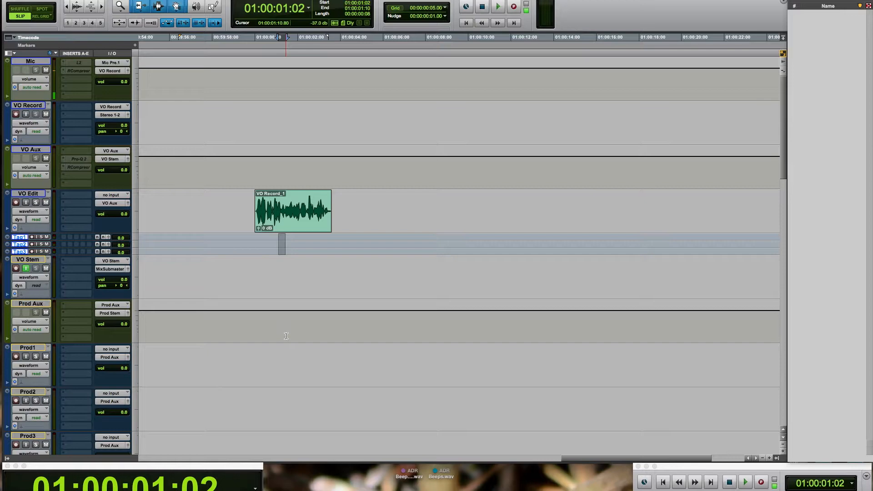
Place the cursor at the start of the VO Record_1 clip and move the VO Stem track below FX Stem
left_click(237, 206)
key("Tab")
left_click(25, 260)
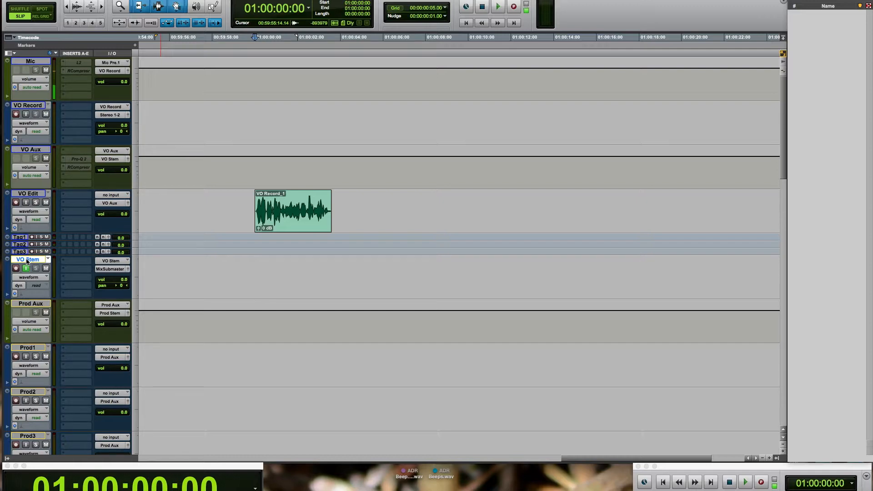
left_click_drag(27, 262, 18, 450)
Move the Prod Stem track below VO Stem at the end of the track list and enable its input monitoring
scroll(208, 265, "up", 13)
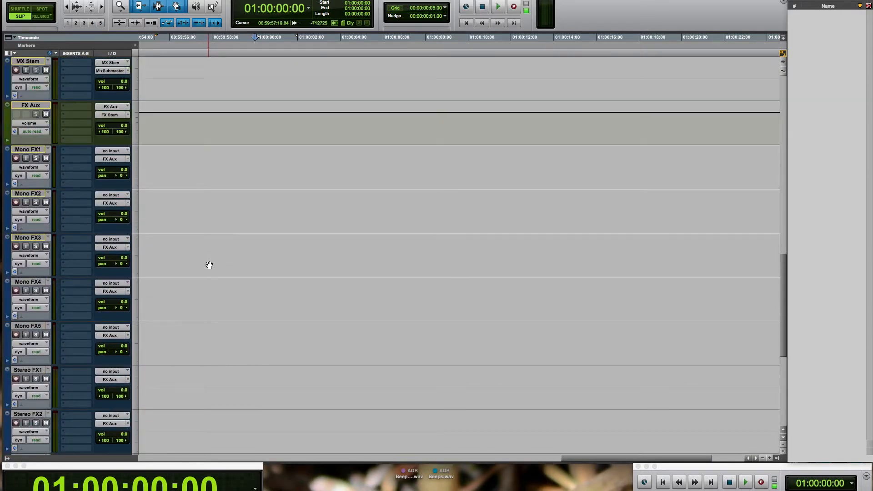
scroll(205, 261, "up", 5)
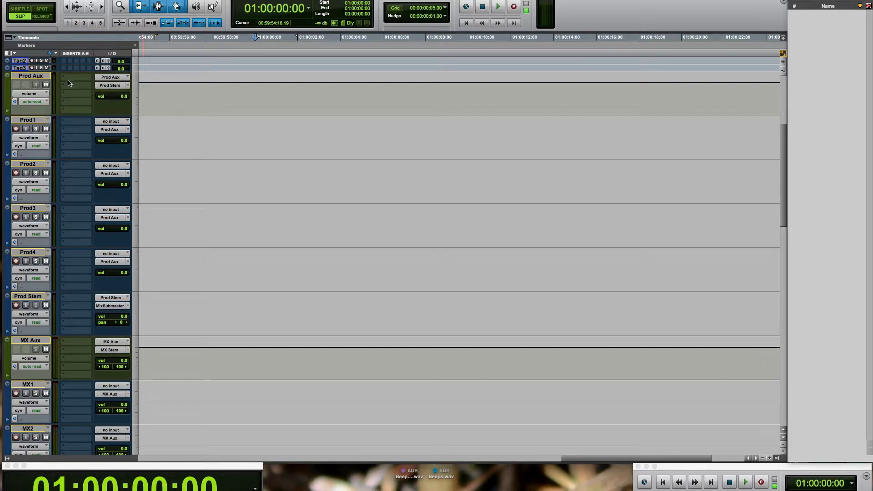
left_click_drag(166, 121, 174, 275)
key("n")
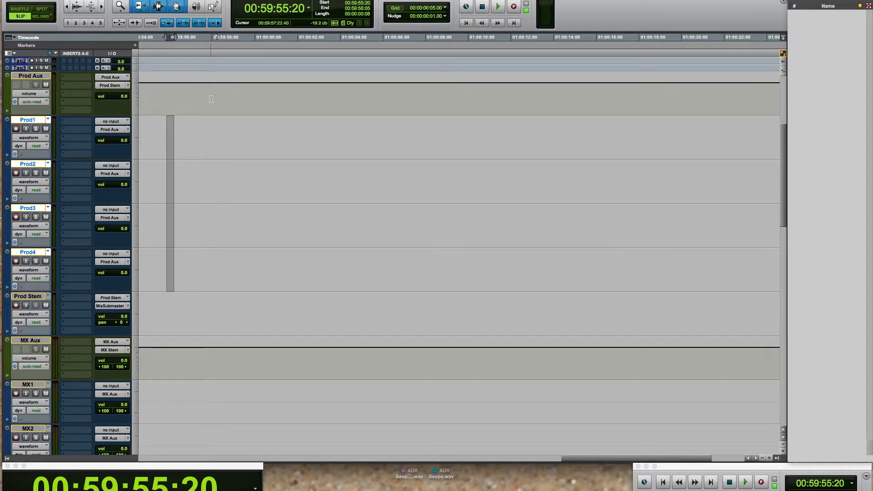
left_click(28, 297)
scroll(31, 331, "down", 15)
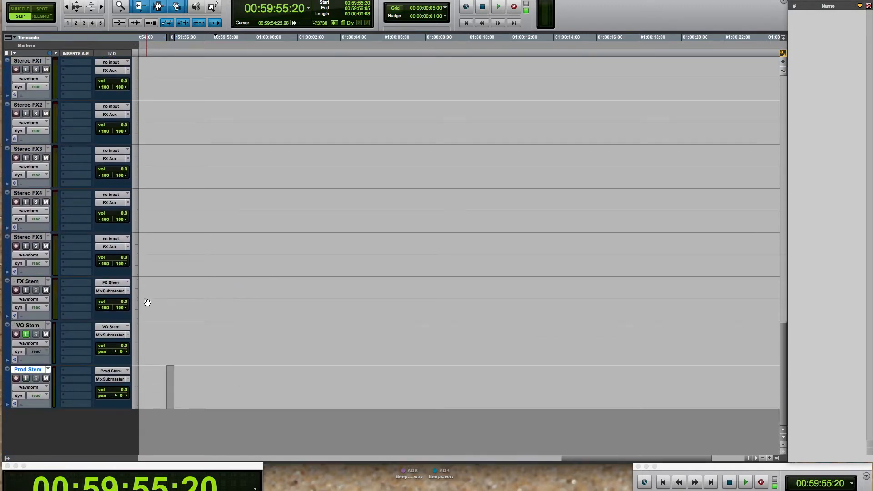
left_click(26, 379)
Move the MX Stem track below Prod Stem and enable its input monitoring
scroll(210, 337, "up", 6)
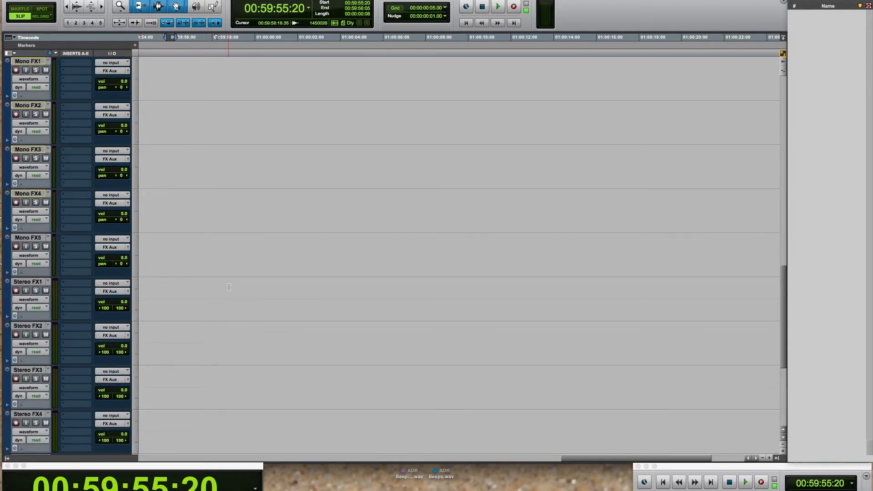
scroll(213, 279, "up", 4)
scroll(199, 272, "up", 3)
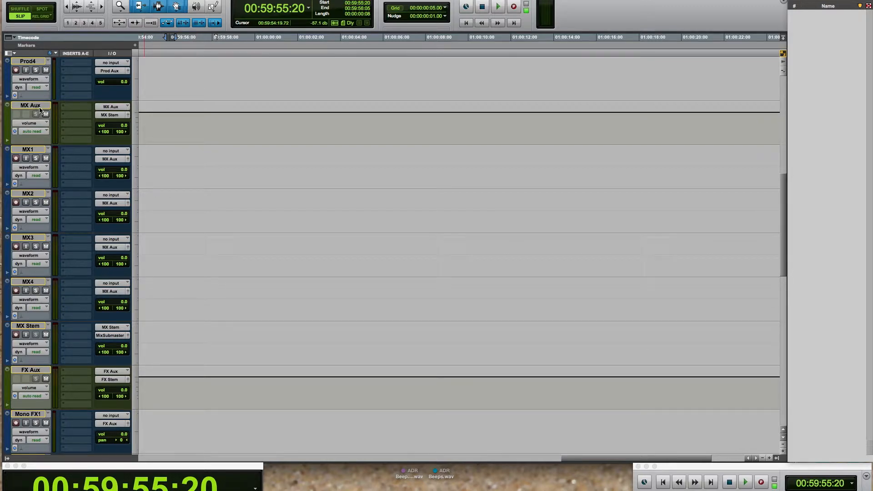
left_click_drag(185, 156, 176, 291)
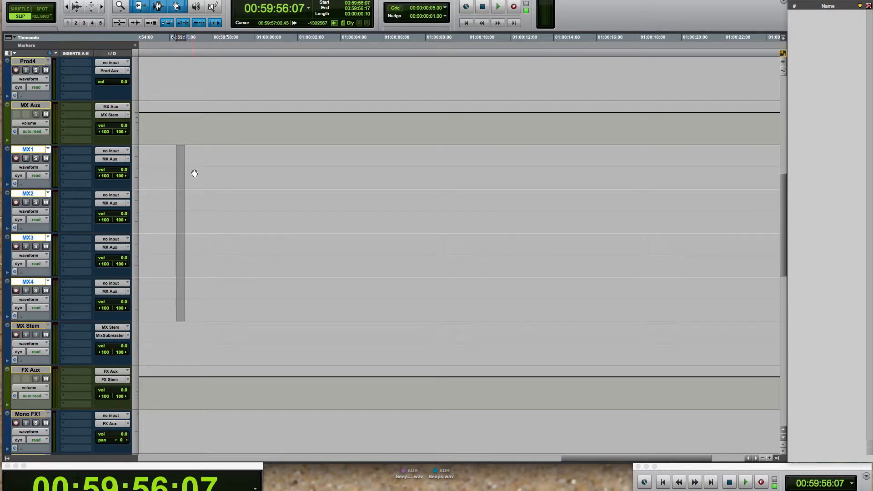
left_click_drag(21, 327, 19, 462)
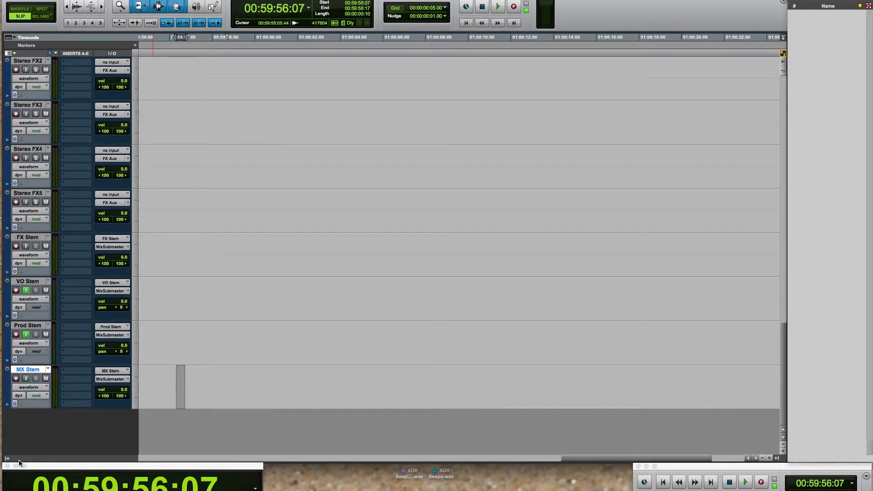
Move the FX Stem track below MX Stem and enable its input monitoring
scroll(155, 266, "up", 10)
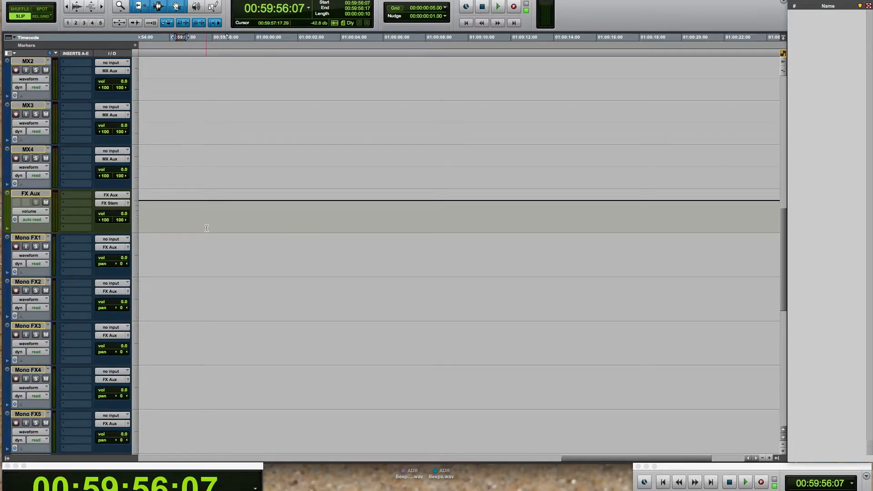
scroll(207, 225, "down", 4)
scroll(191, 191, "up", 2)
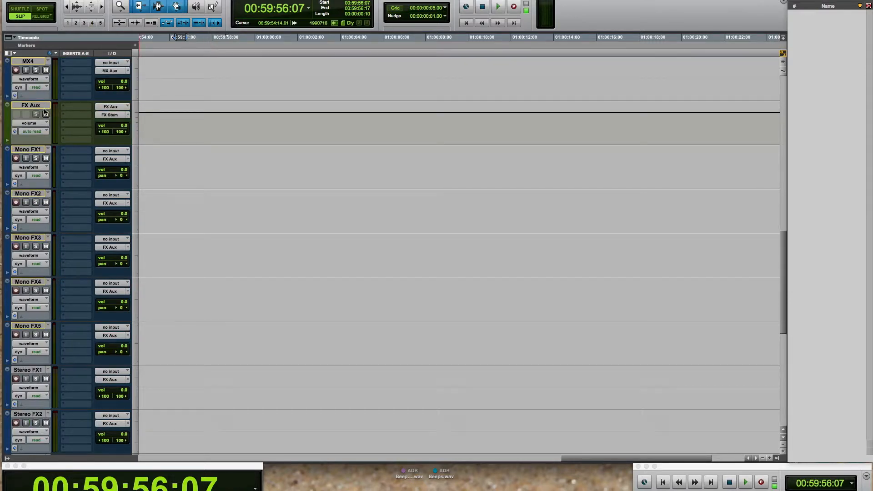
scroll(212, 232, "down", 8)
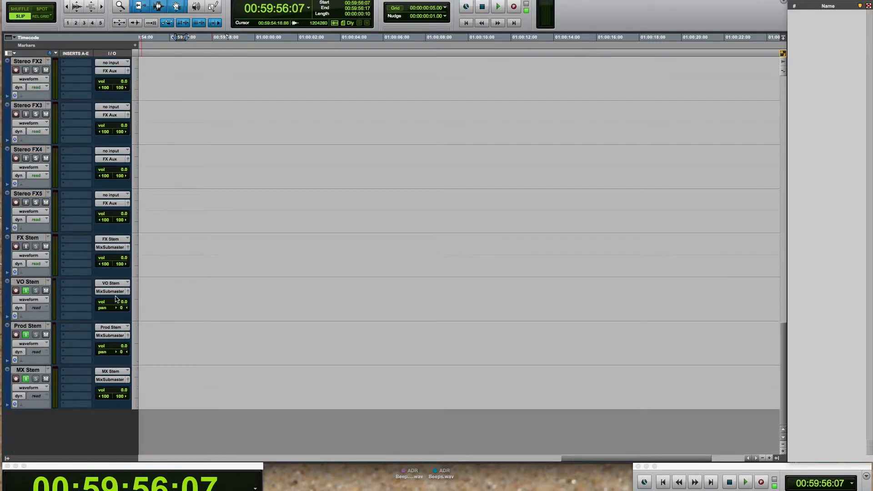
left_click_drag(36, 241, 36, 425)
left_click(25, 379)
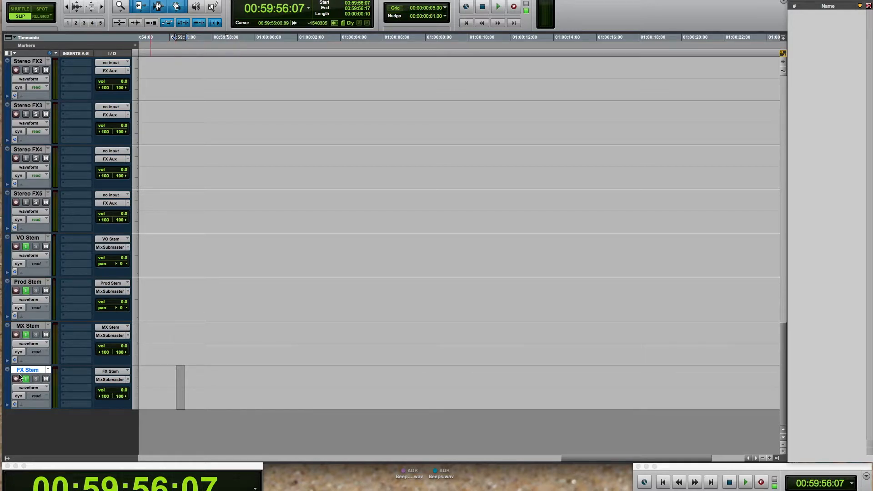
Select the four stem tracks at the session start and create one stereo aux input and one stereo audio track below them
left_click_drag(162, 235, 176, 402)
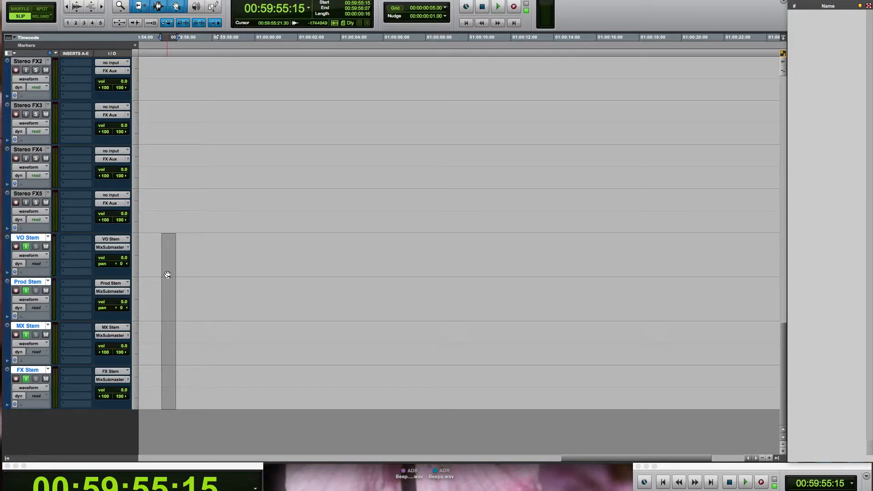
key("Return")
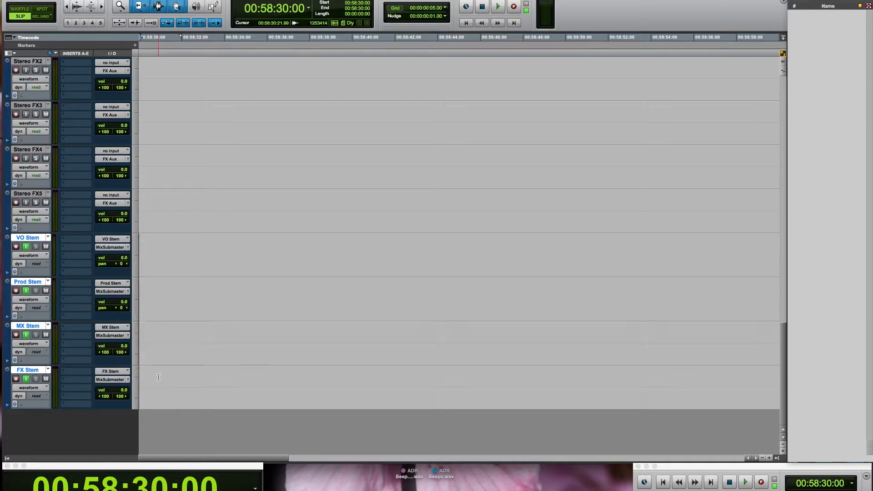
key("super+shift+n")
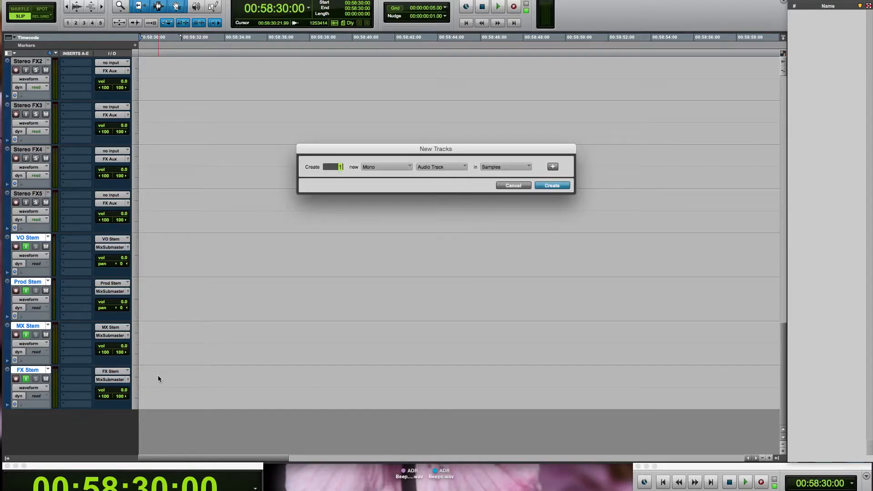
key("super+Down")
key("super+shift+plus")
key("super+Right")
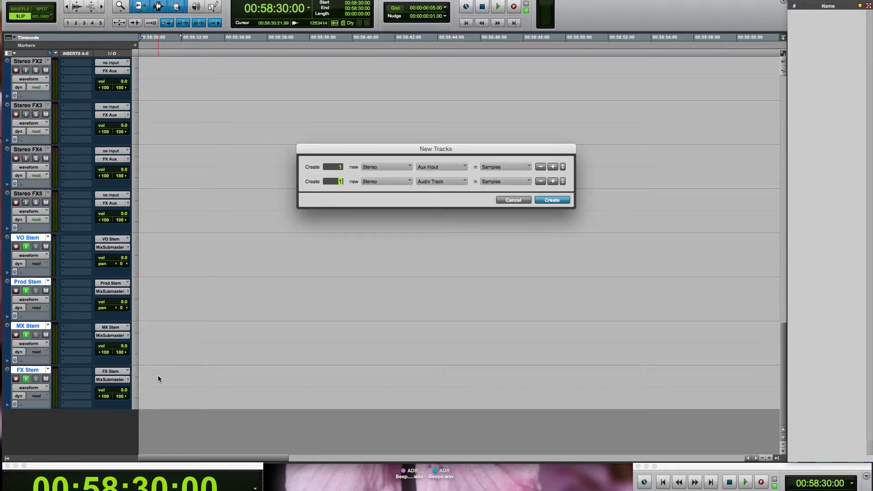
key("Return")
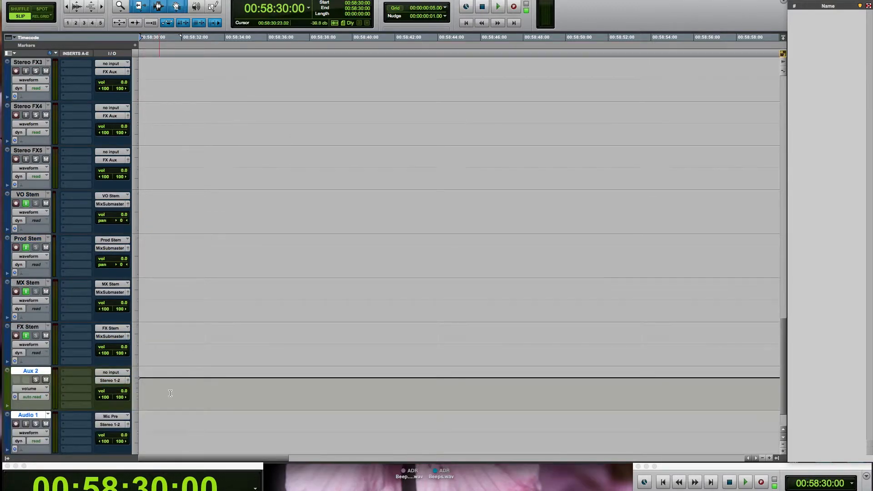
Rename the new aux track Mix Submaster and the new audio track Mix
double_click(38, 372)
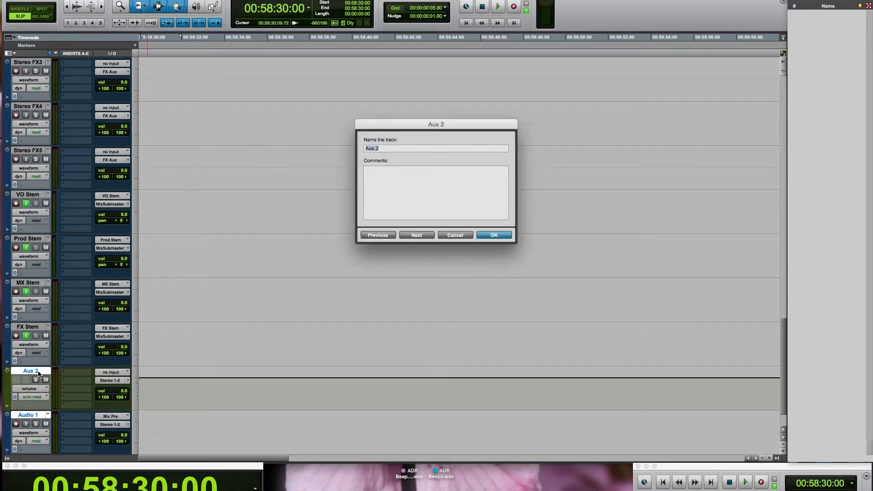
type("Mix Submaster")
key("Return")
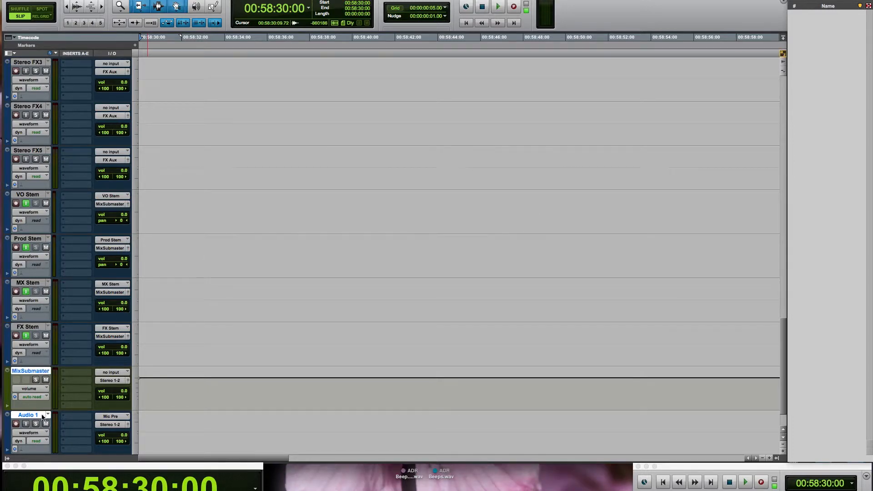
double_click(41, 417)
type("Mix")
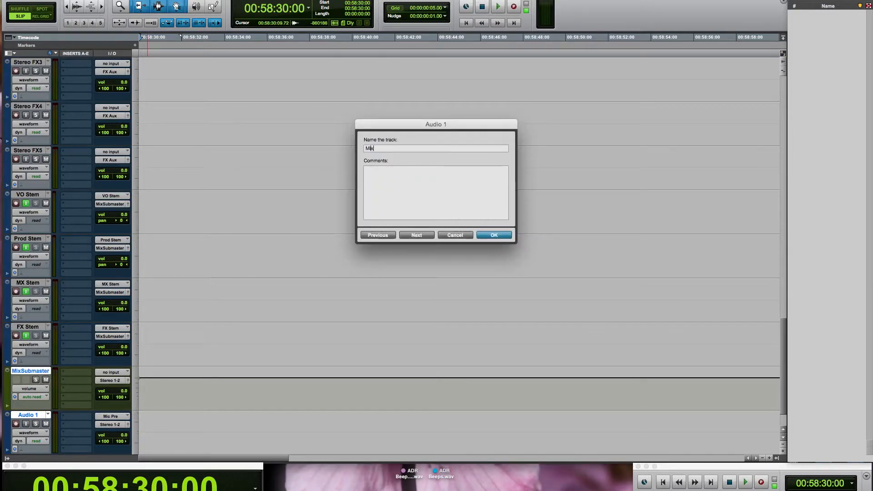
key("Return")
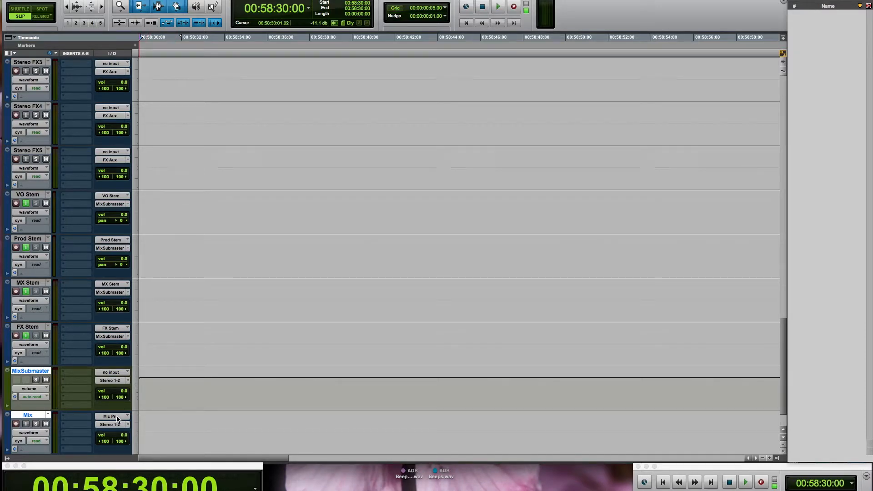
Set the input of the Mix Submaster aux track to the stereo Mix Submaster bus
left_click(116, 373)
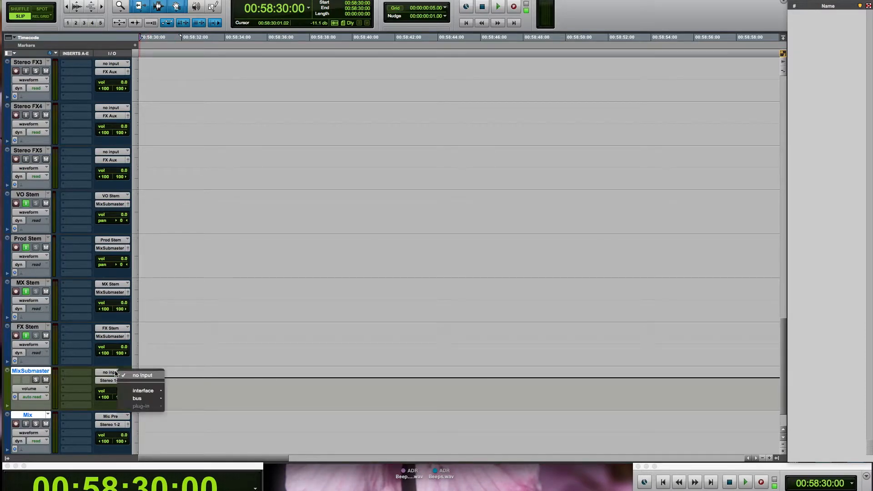
mouse_move(136, 399)
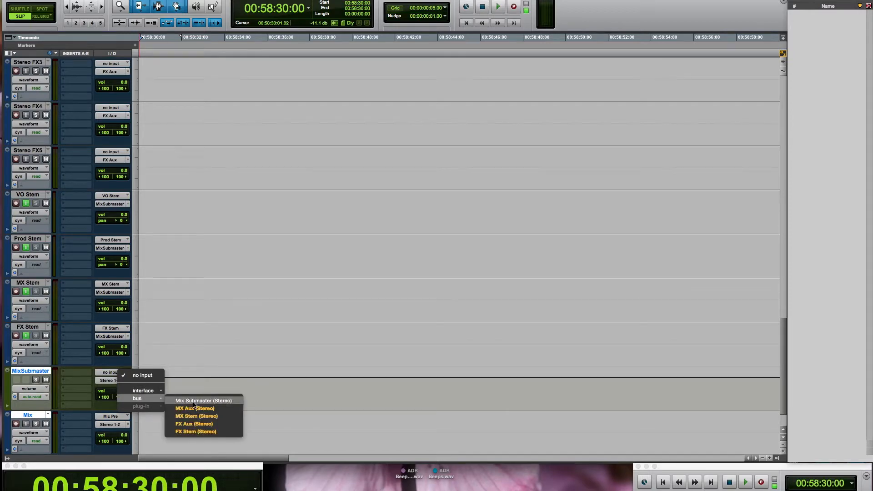
left_click(194, 402)
left_click(119, 381)
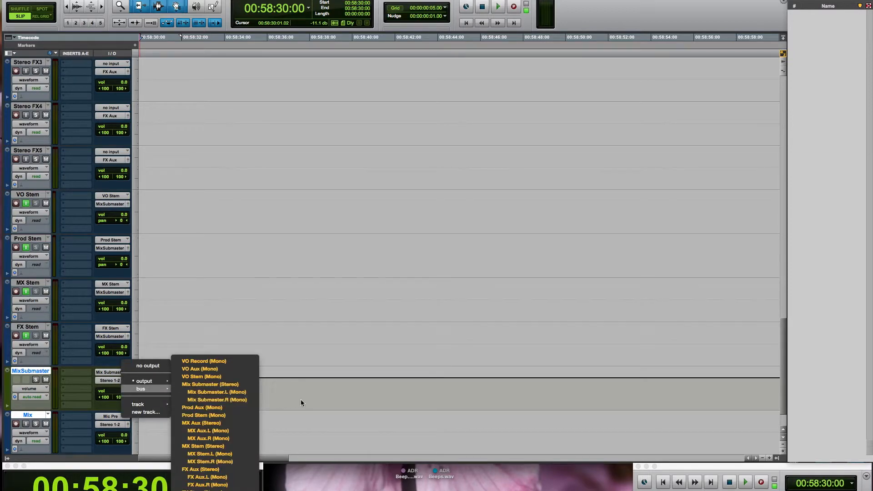
left_click(630, 268)
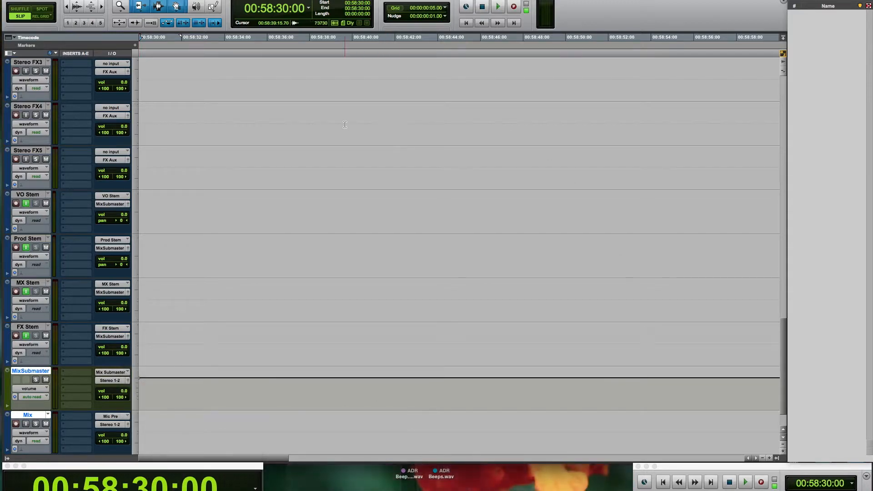
Create a new stereo bus path named Mix in the I/O Setup
left_click(278, 0)
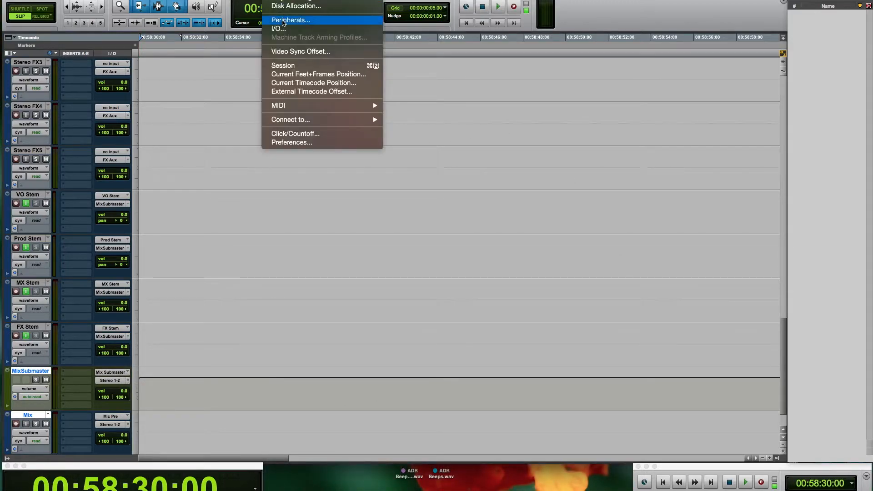
left_click(279, 28)
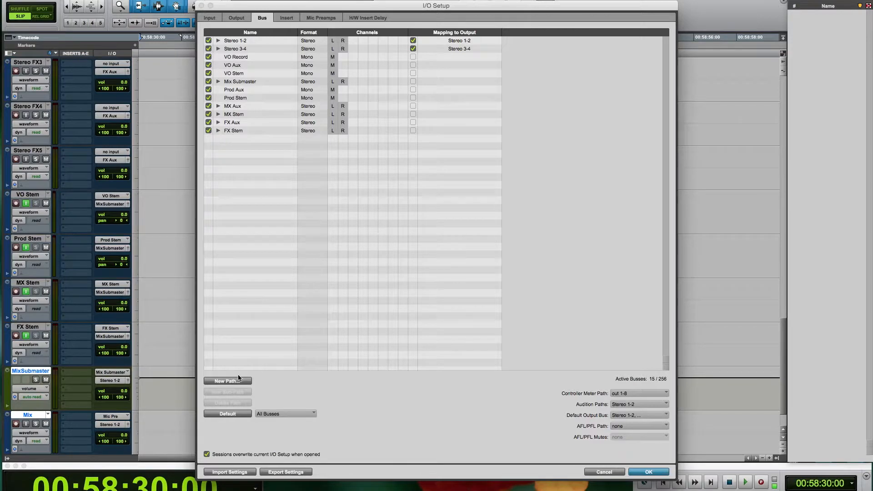
left_click(227, 381)
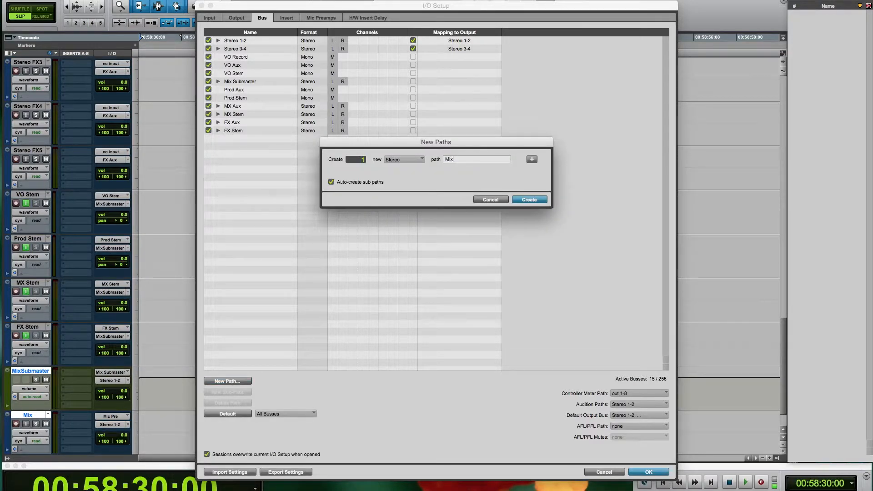
key("Return")
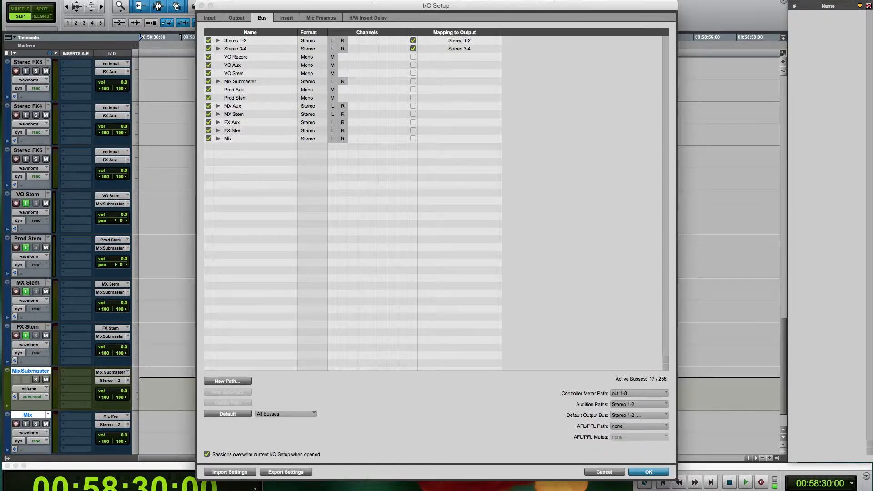
key("Return")
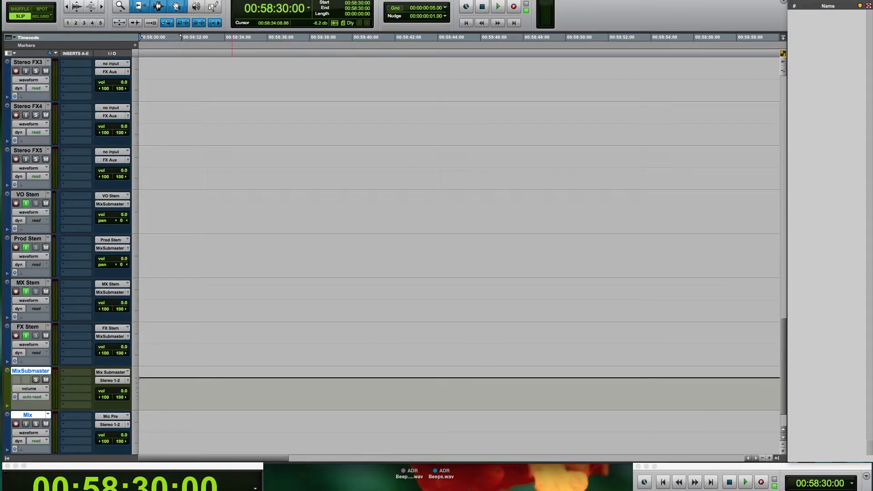
Route the output of the Mix Submaster aux track to the stereo Mix bus
left_click(116, 382)
mouse_move(145, 389)
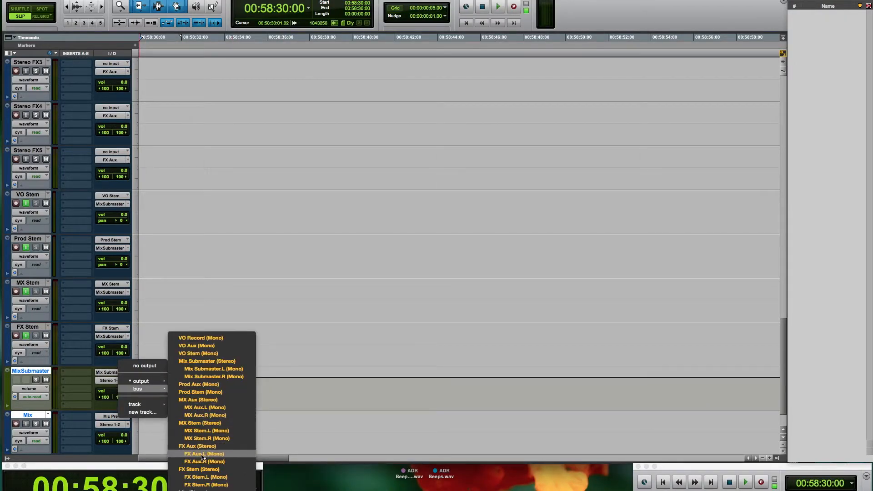
left_click(196, 475)
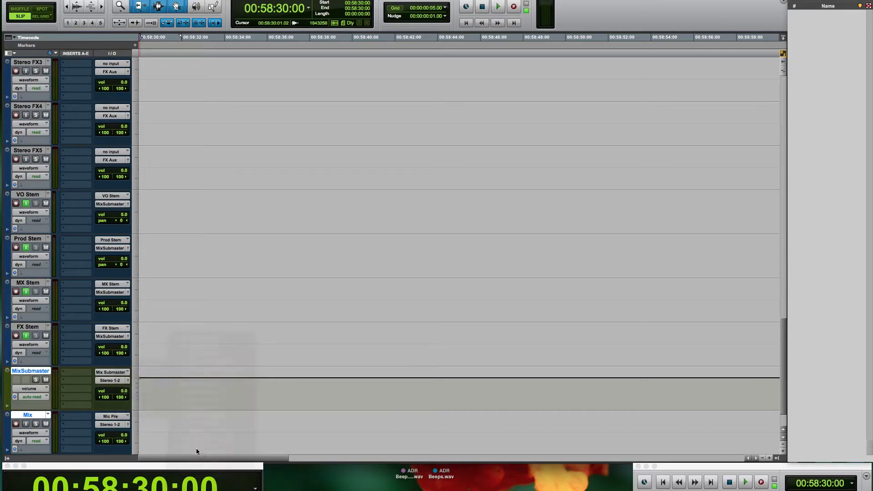
Set the Mix track's input to the stereo Mix bus and enable its input monitoring
left_click(117, 418)
mouse_move(141, 424)
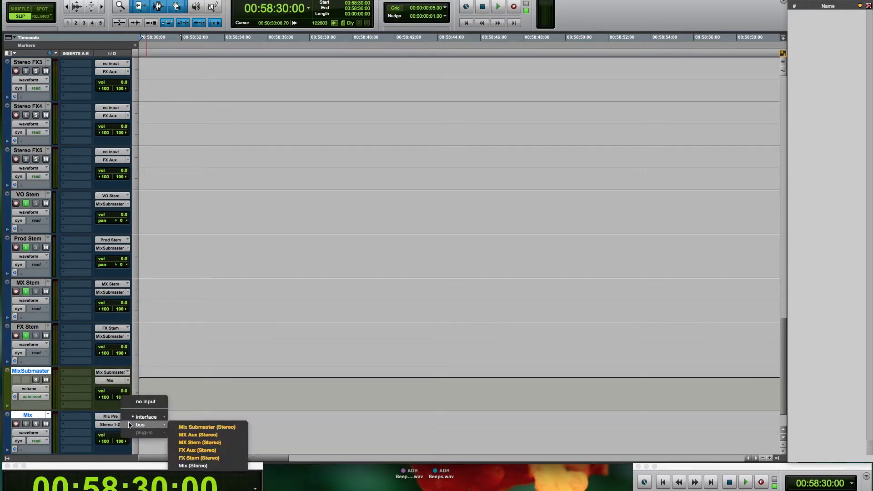
left_click(191, 465)
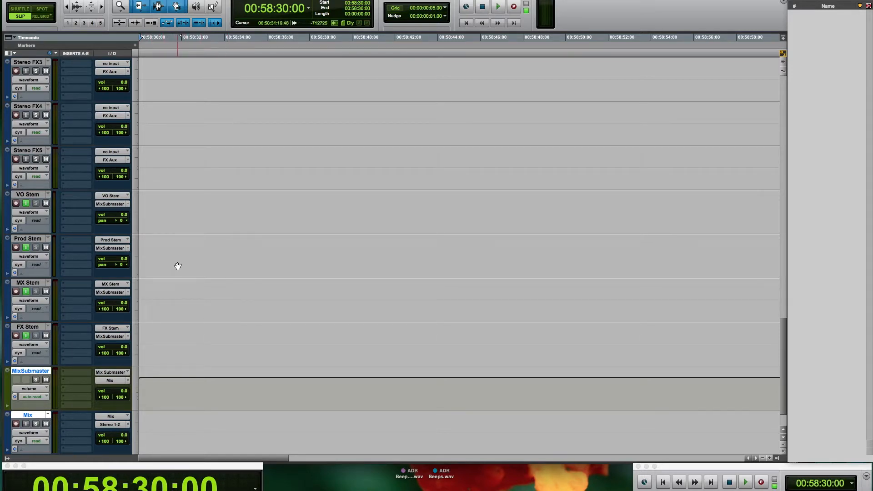
left_click(26, 424)
Color the tracks from VO Stem through Mix bright red with the track color palette
left_click(30, 196)
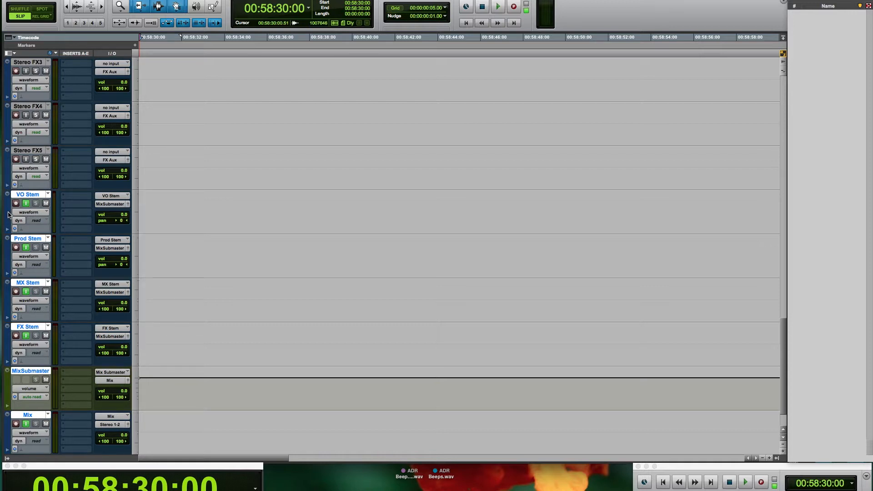
double_click(8, 215)
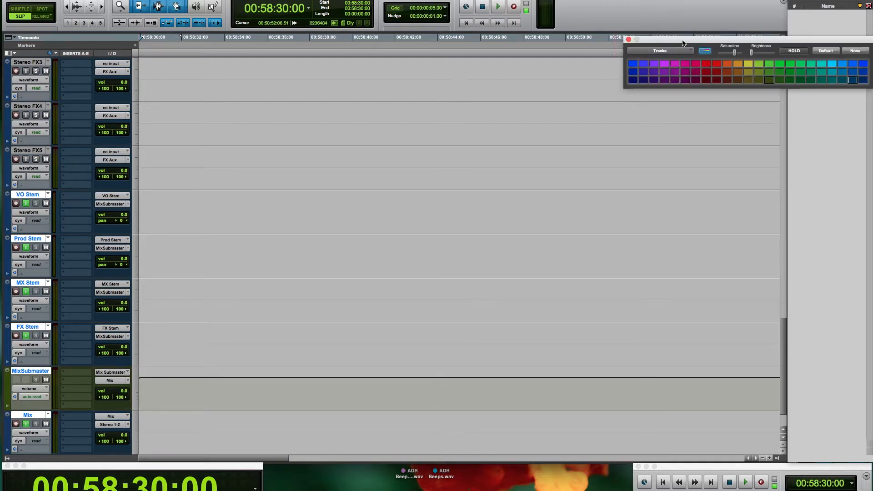
left_click(707, 65)
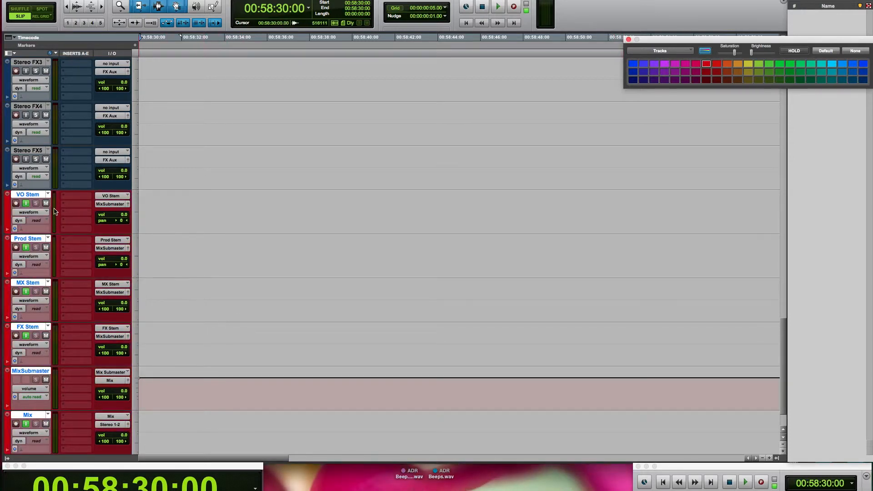
Color the tracks from FX Aux through Stereo FX5 bluish green, trying two other greens first
left_click(32, 151)
scroll(127, 153, "up", 10)
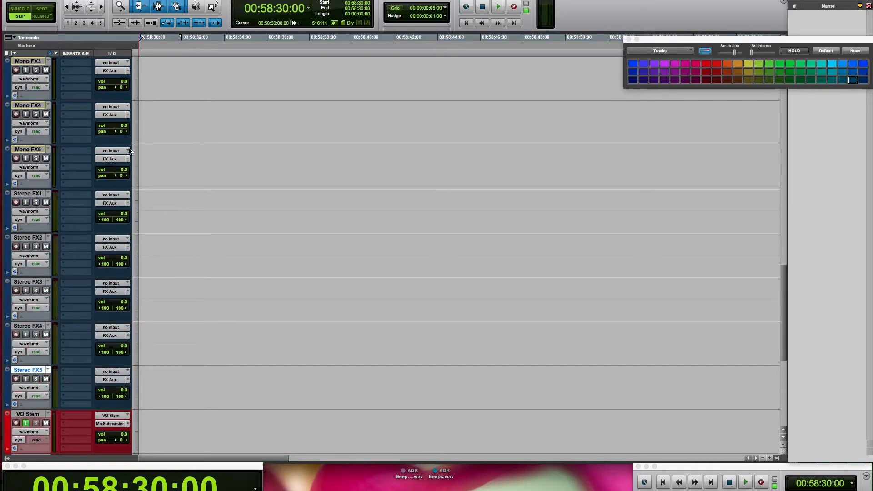
scroll(127, 153, "up", 1)
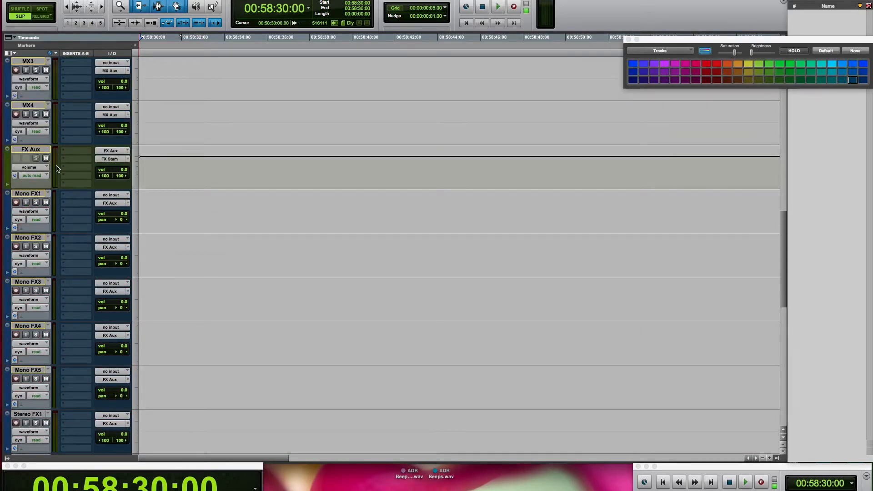
left_click(28, 151, "shift")
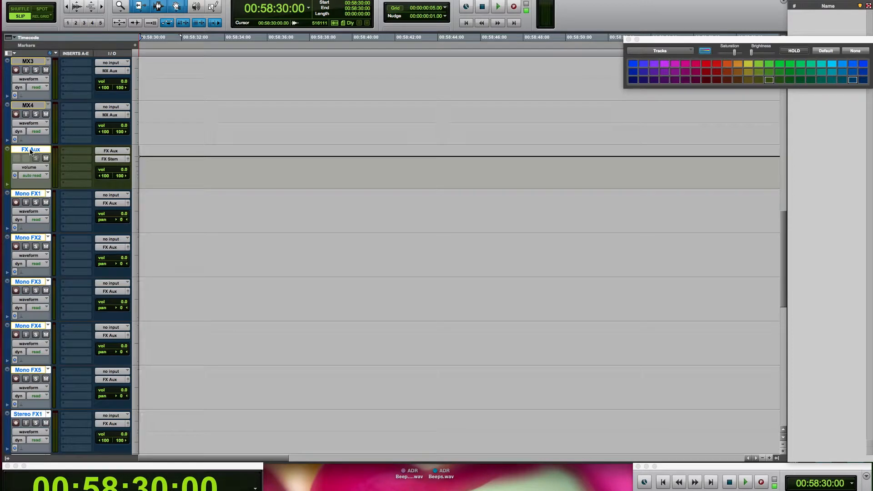
left_click(769, 66)
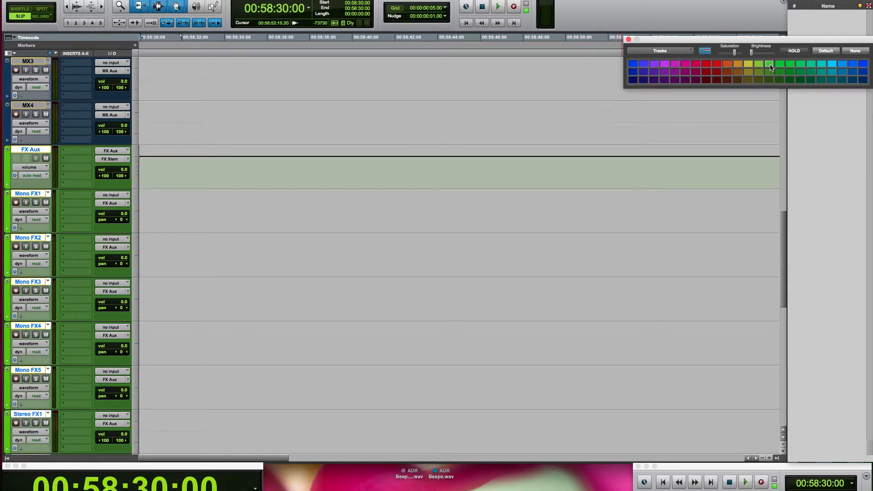
left_click(781, 65)
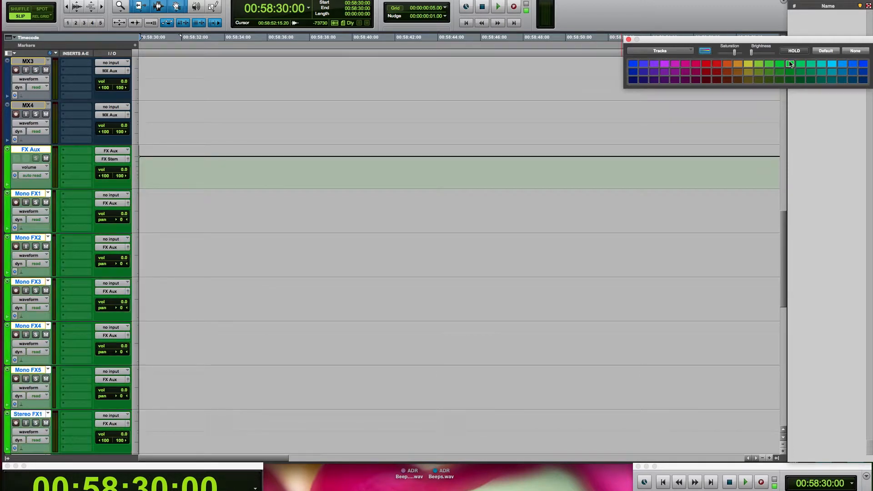
left_click(800, 64)
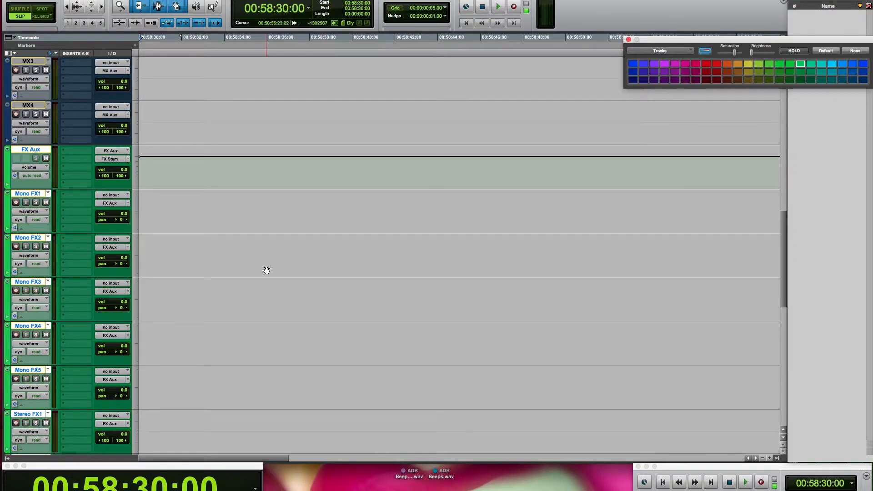
Color the tracks from MX Aux through MX4 purple
scroll(267, 271, "up", 4)
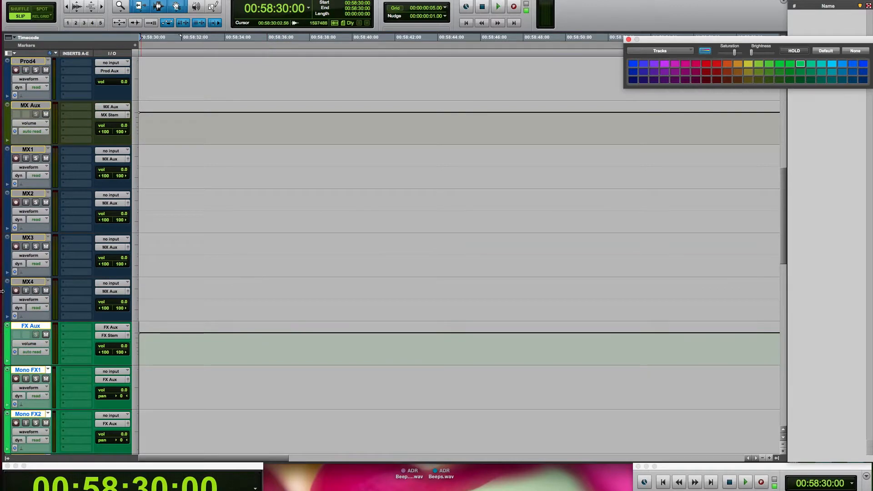
left_click(33, 282)
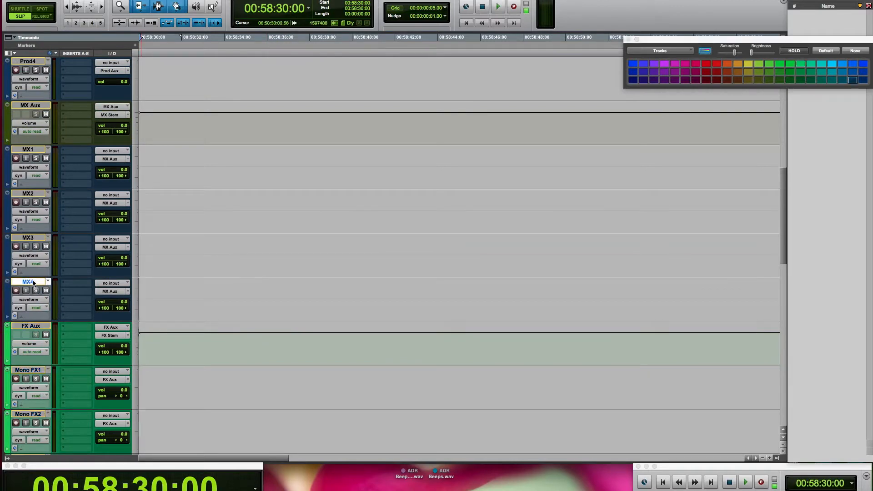
left_click(32, 105, "shift")
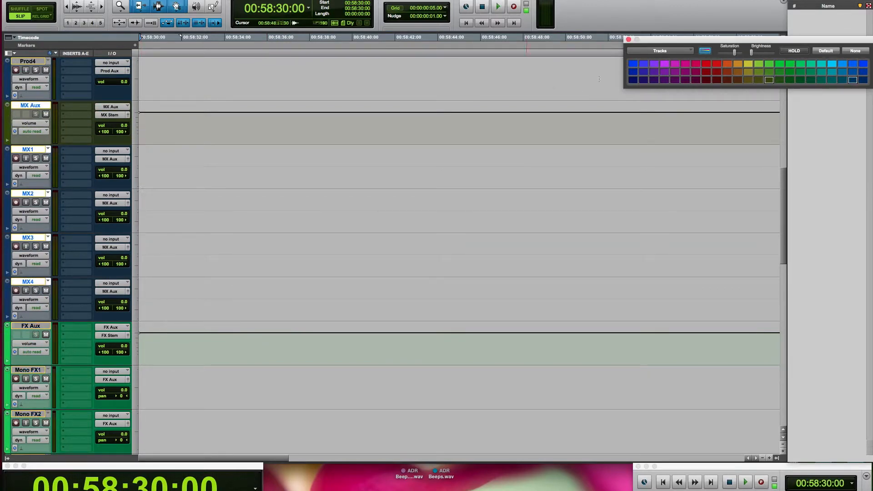
left_click(665, 72)
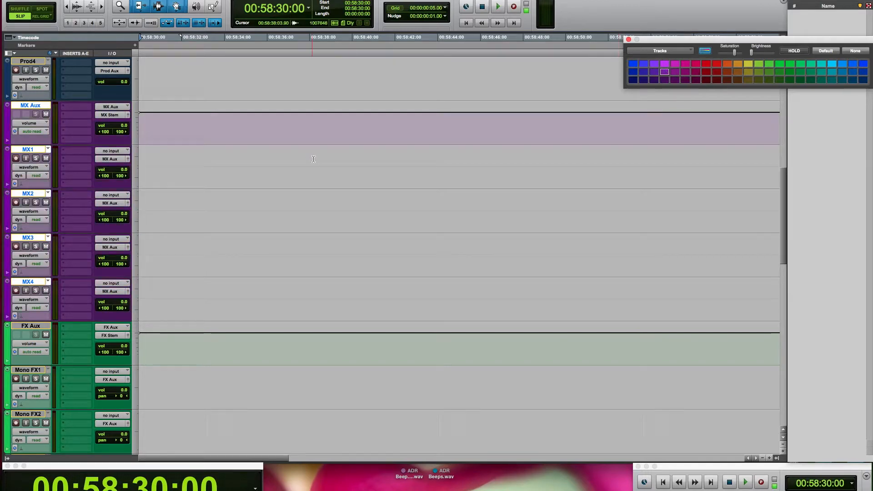
Color the tracks from Prod Aux through Prod4 orange-brown
scroll(321, 190, "up", 3)
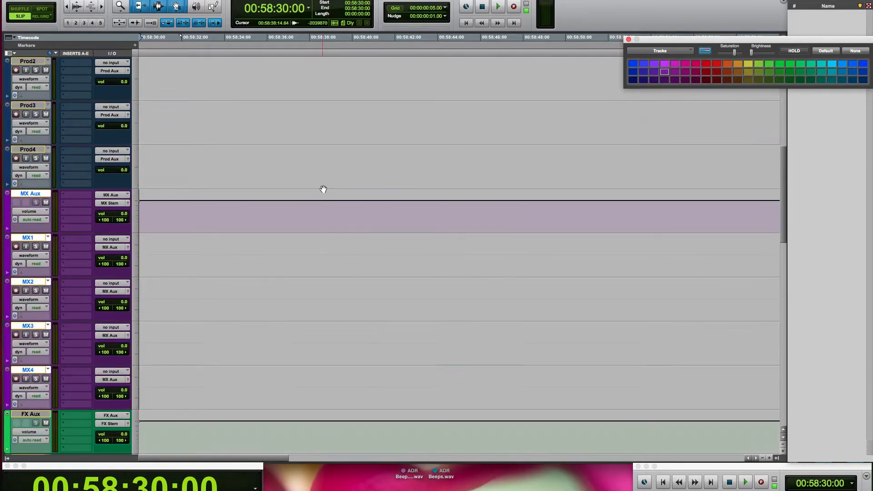
left_click(27, 149)
scroll(36, 151, "up", 3)
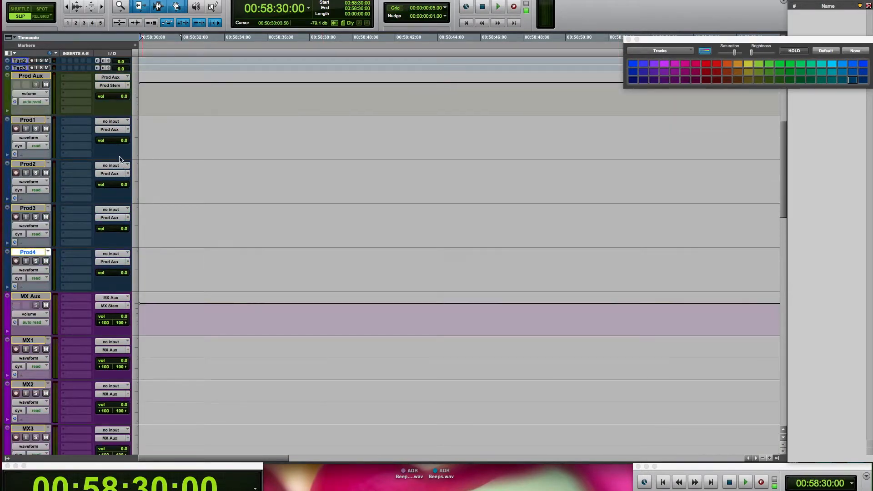
left_click(738, 73)
Color the tracks from Mic through Tag3 bright blue and close the color palette
scroll(404, 151, "up", 5)
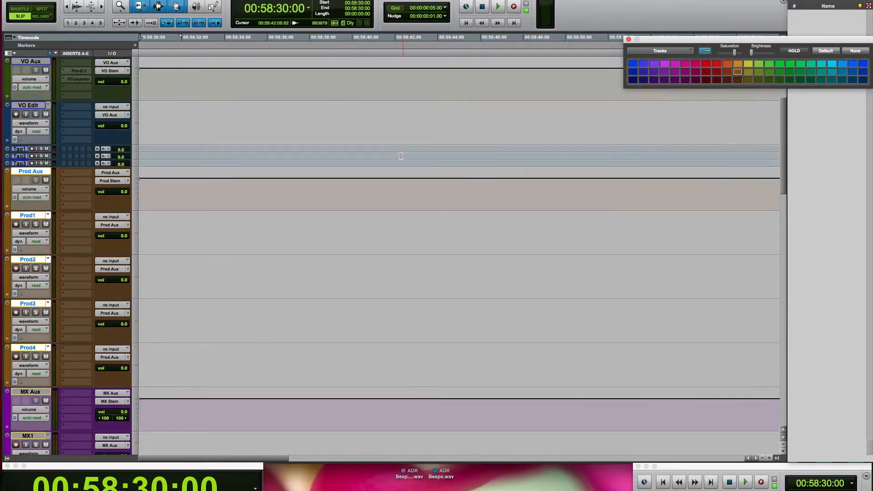
left_click(20, 208)
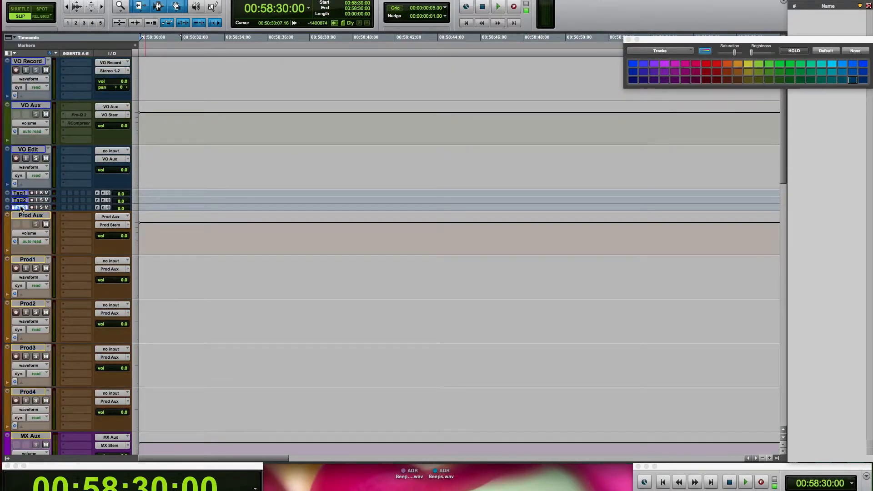
scroll(40, 150, "up", 2)
left_click(26, 62, "shift")
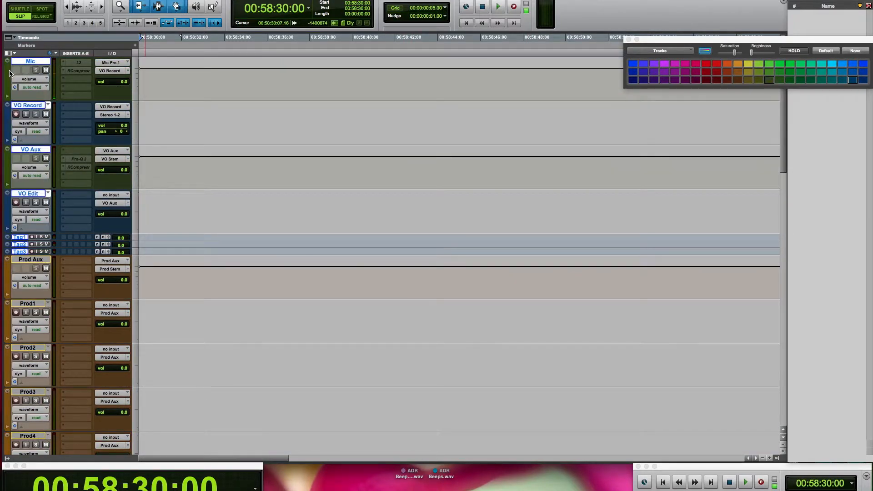
left_click(864, 64)
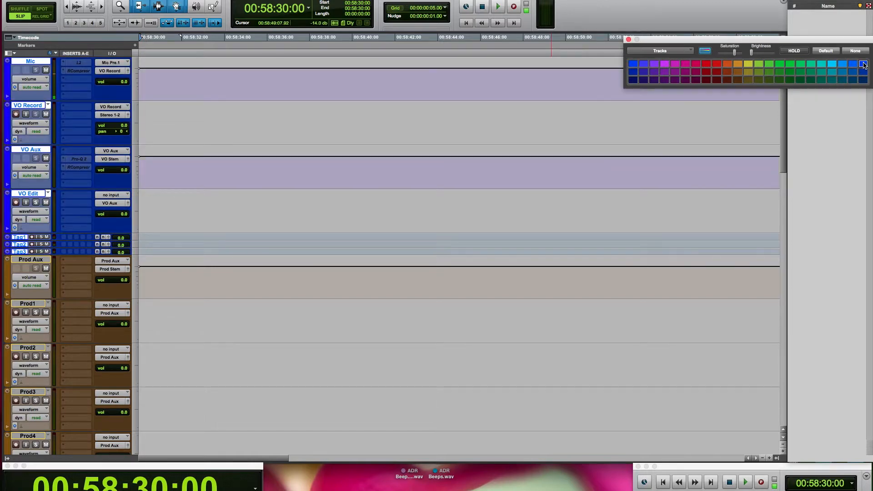
left_click(629, 39)
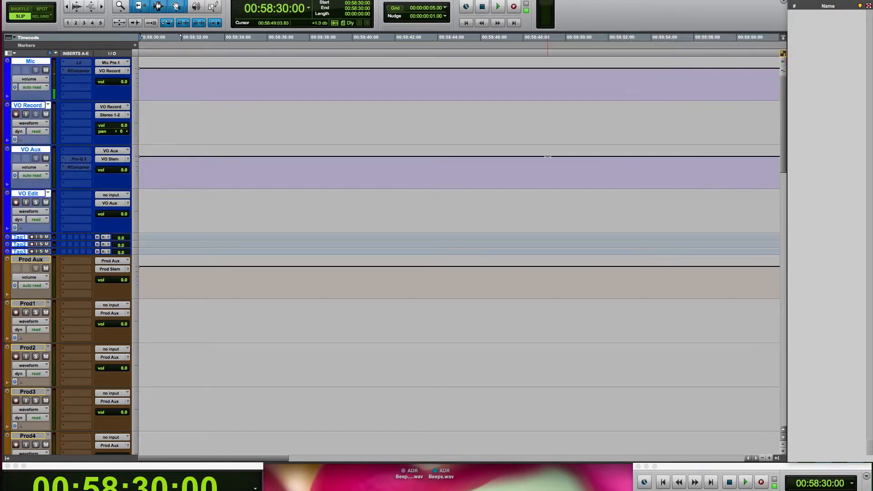
Shrink all tracks to fit the edit window's height, and enlarge the red tracks from VO Stem through Mix
key("ctrl+alt+super+Down")
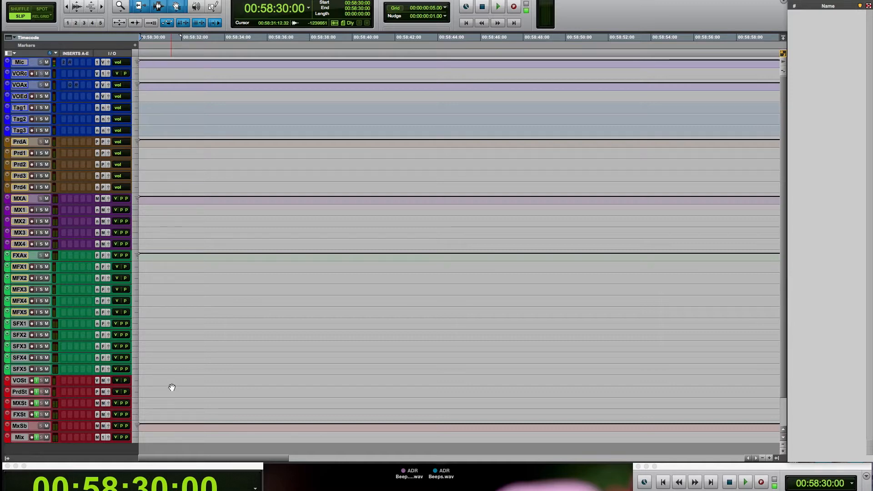
left_click_drag(172, 377, 180, 436)
key("ctrl+Up")
key("ctrl+Up")
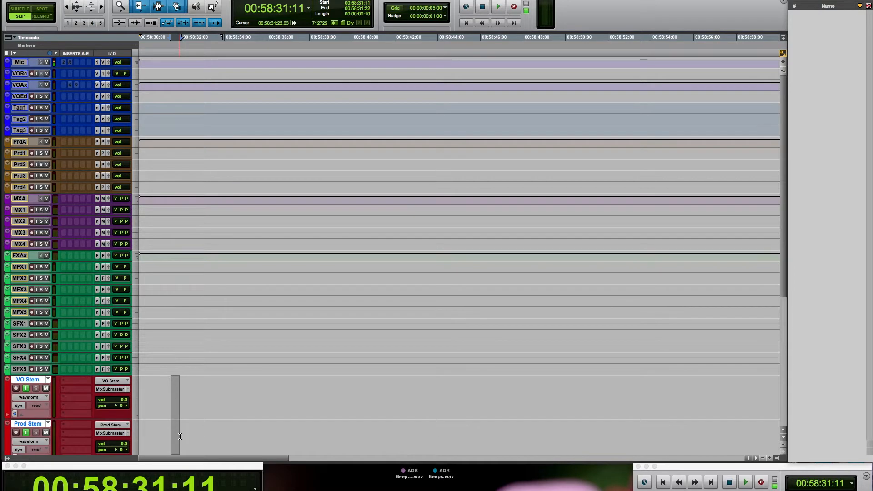
Switch the VO Stem track's input monitoring off and back on
scroll(238, 327, "down", 6)
scroll(238, 327, "down", 2)
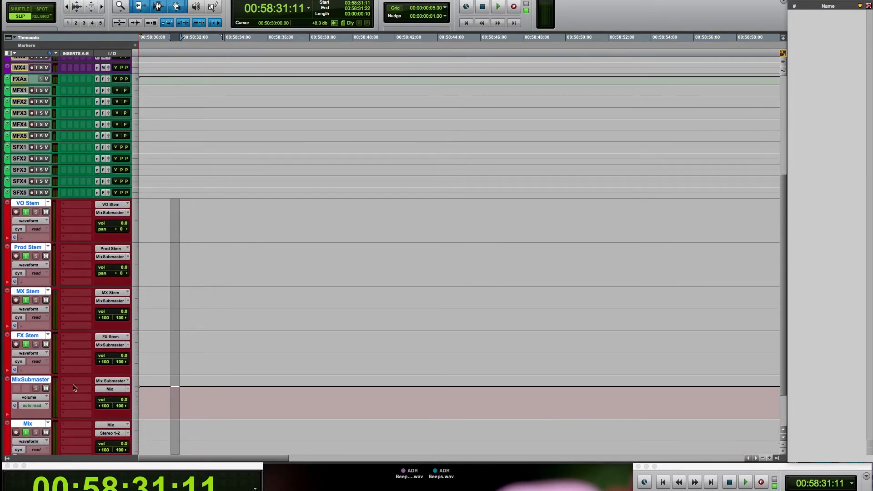
scroll(73, 389, "down", 1)
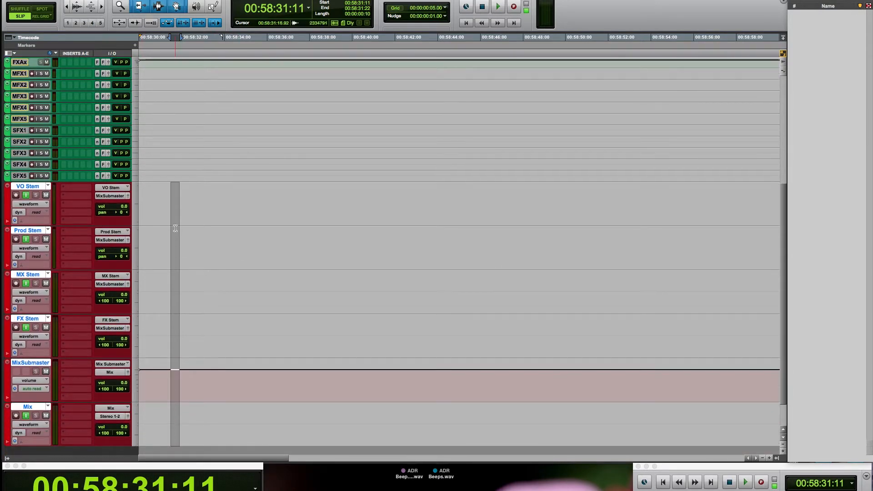
left_click(183, 201)
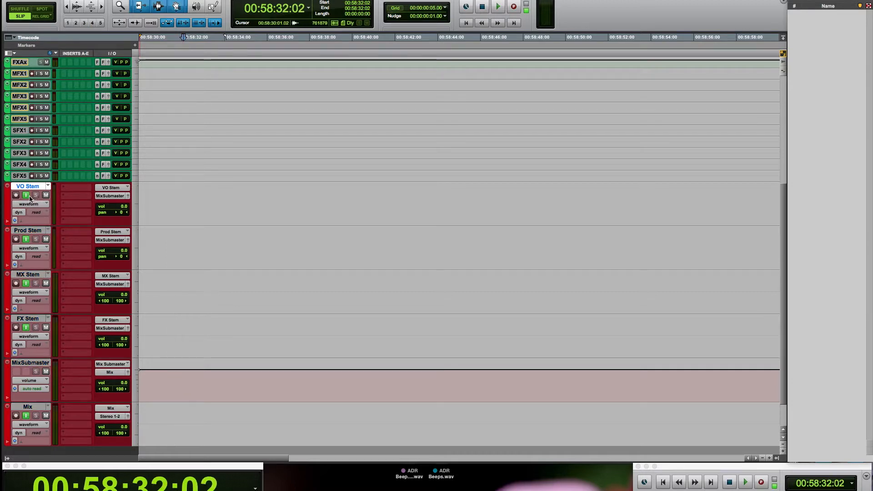
left_click(26, 196)
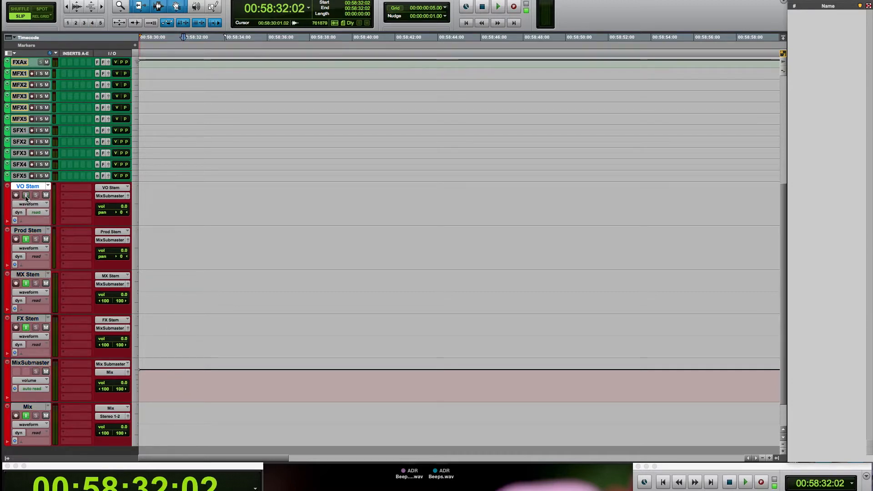
left_click(26, 196)
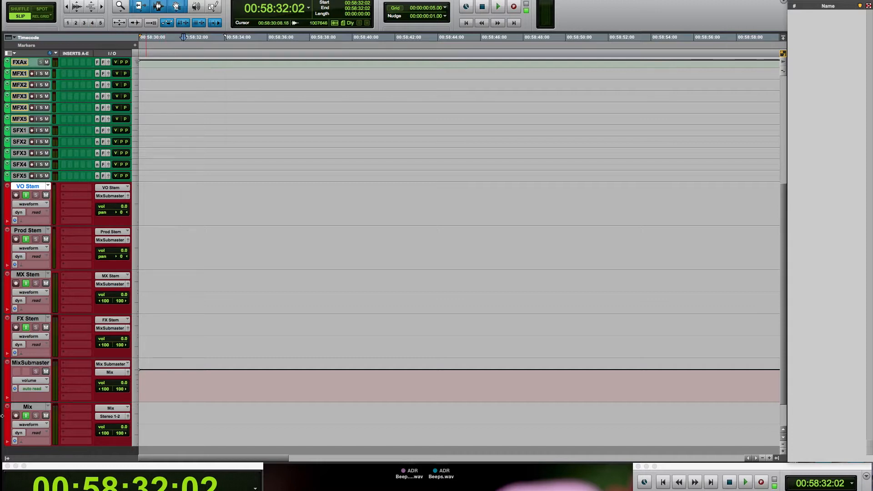
Set up a new Mix-type group named "Mix Stems" containing the tracks from VO Stem through Mix
left_click(28, 408, "shift")
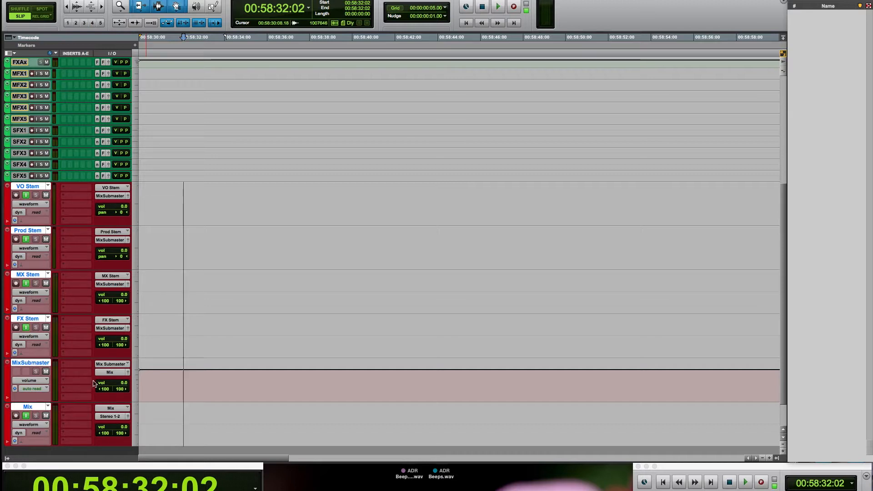
key("super+g")
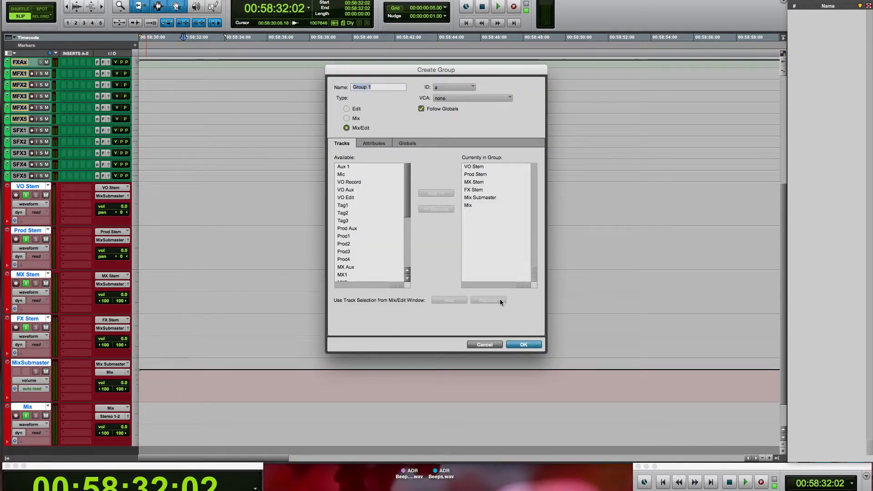
type("Mix ")
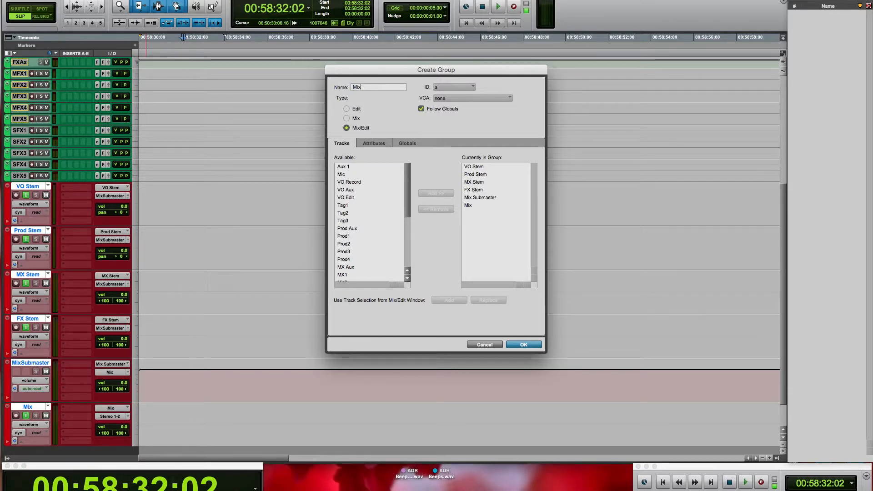
type("Strem")
key("BackSpace")
key("BackSpace")
key("BackSpace")
type("ems")
left_click(357, 118)
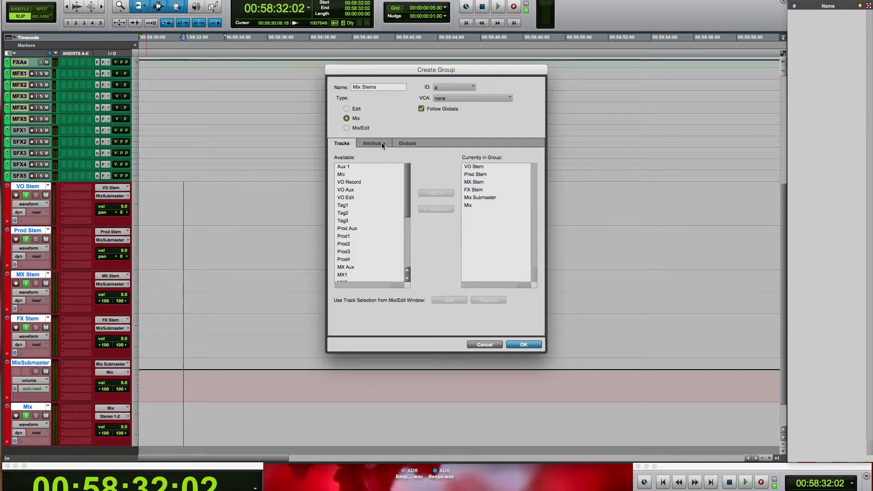
Turn off Follow Globals for the new group and remove Mix Submaster from its members
left_click(421, 109)
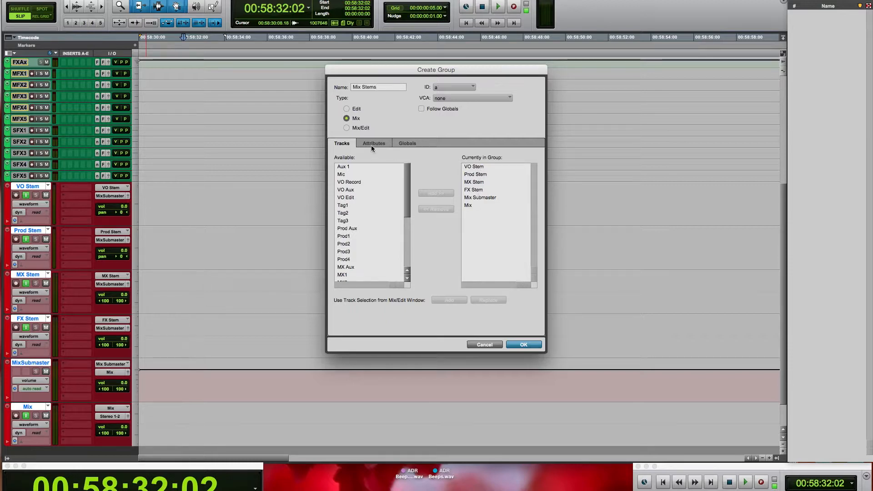
left_click(489, 198)
left_click(445, 211)
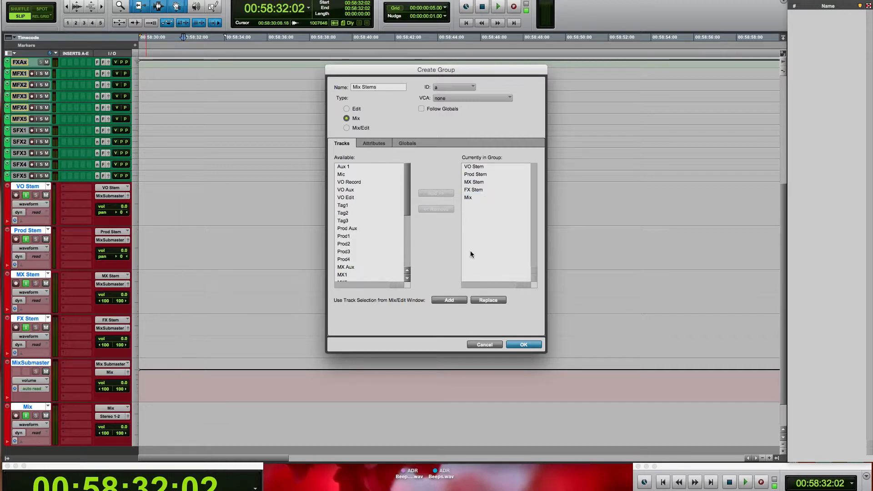
Link only Record Enable in the group's attributes, clearing Volume, Mute, Solos and Automation Mode, and create the group
left_click(380, 144)
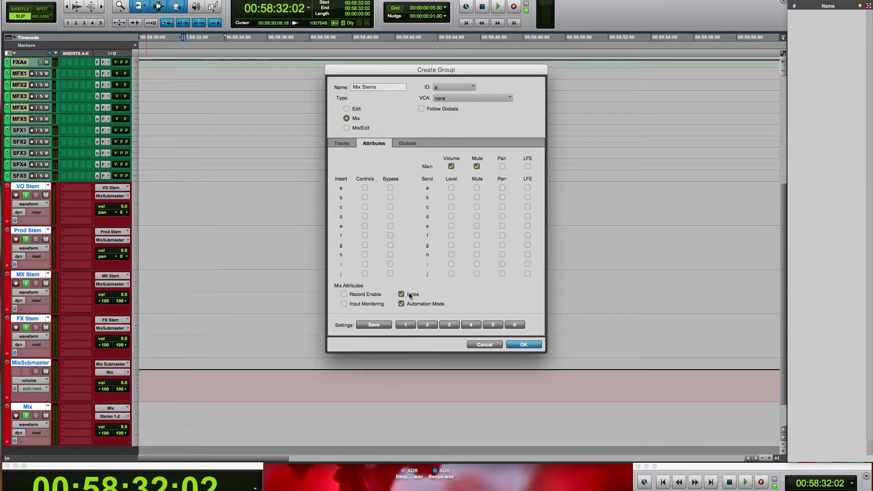
left_click(451, 167)
left_click(477, 166)
left_click(402, 294)
left_click(401, 304)
left_click(344, 295)
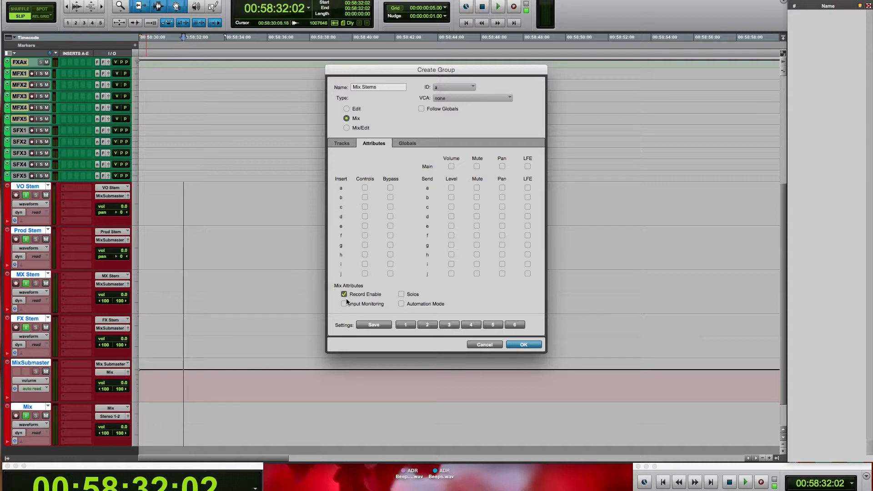
left_click(523, 344)
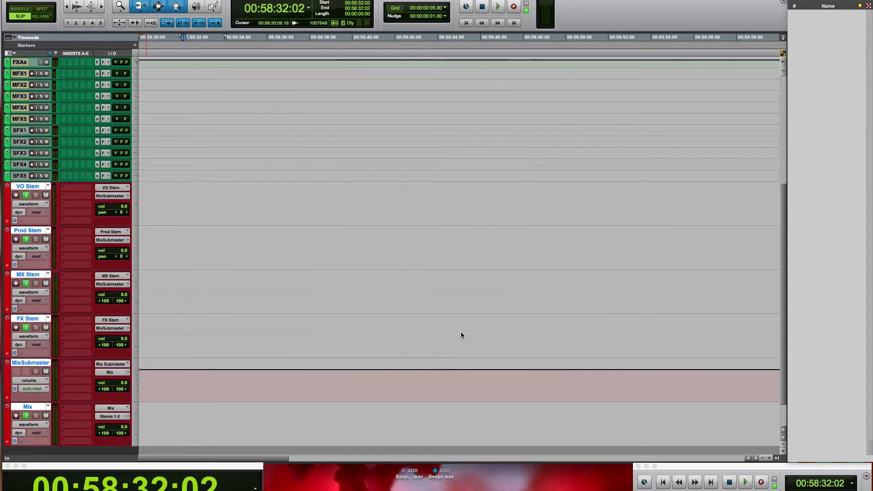
Test the Mix Stems group by toggling input monitoring and record enable on the VO Stem track
left_click(27, 196)
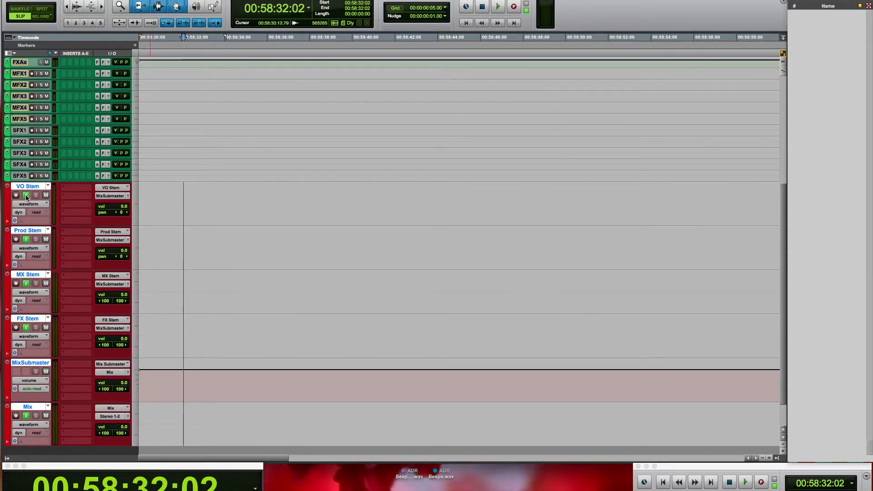
left_click(27, 196)
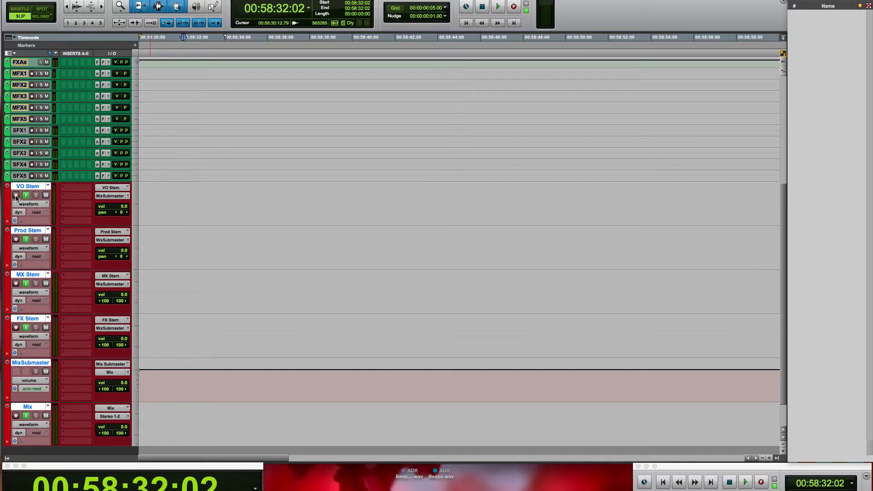
left_click(16, 196)
left_click(16, 196)
left_click(16, 196)
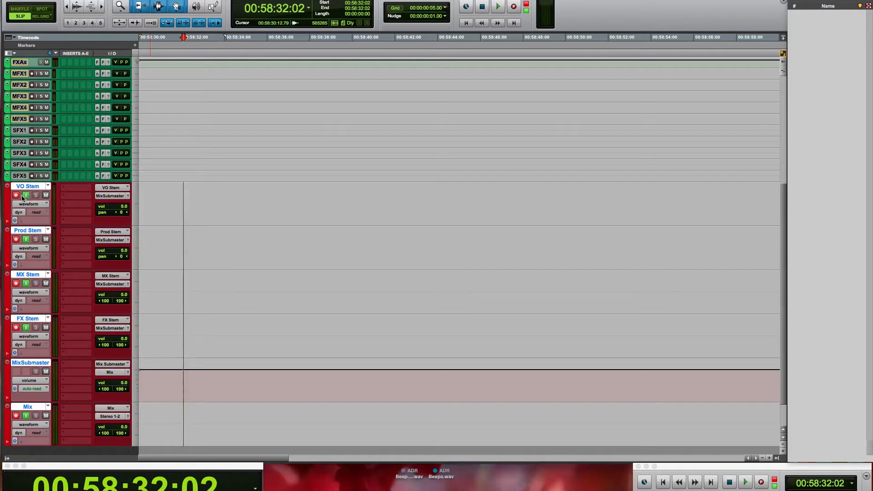
left_click(16, 196)
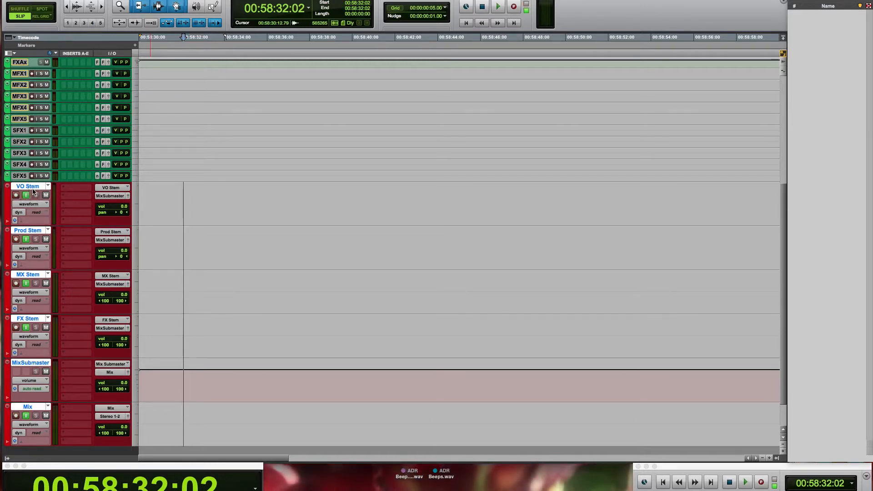
Toggle record enable on the selected VO Stem track on and off, and record-enable the Mix track
left_click(177, 211)
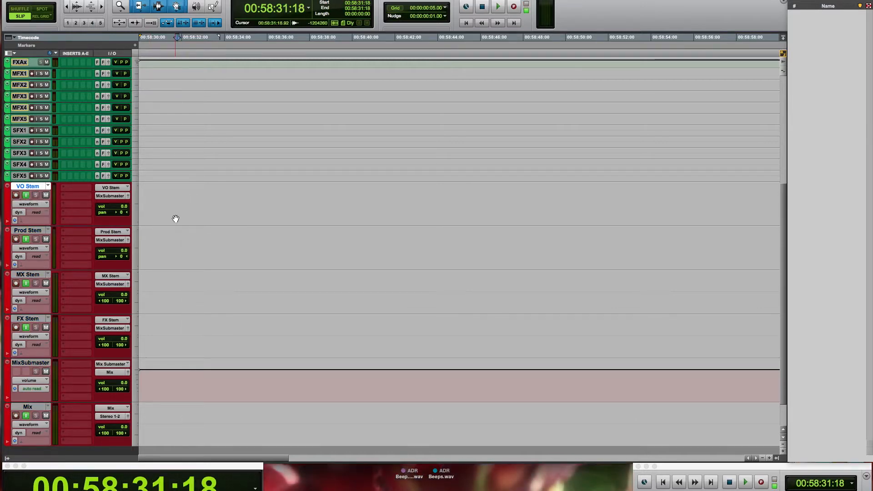
key("shift+r")
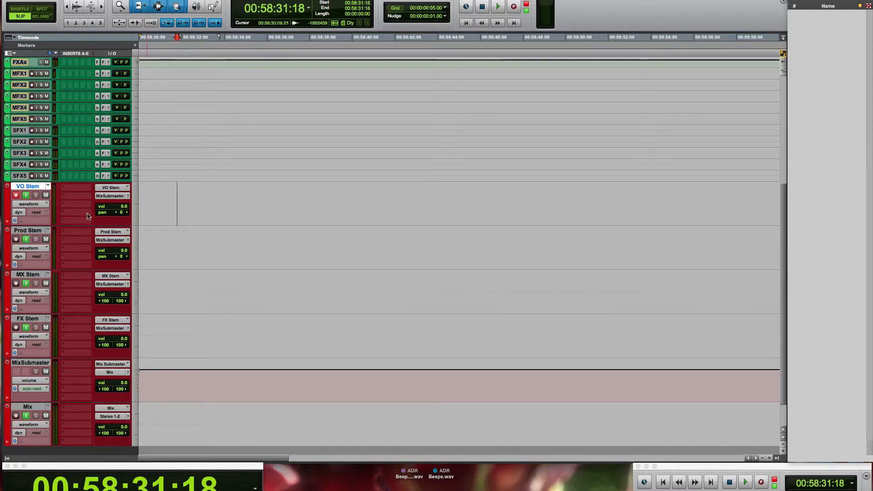
key("shift+r")
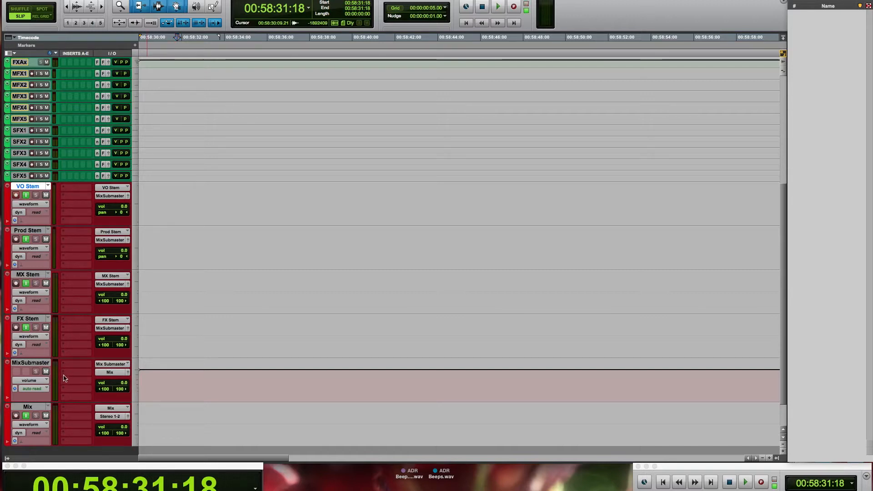
left_click(40, 405)
key("shift+r")
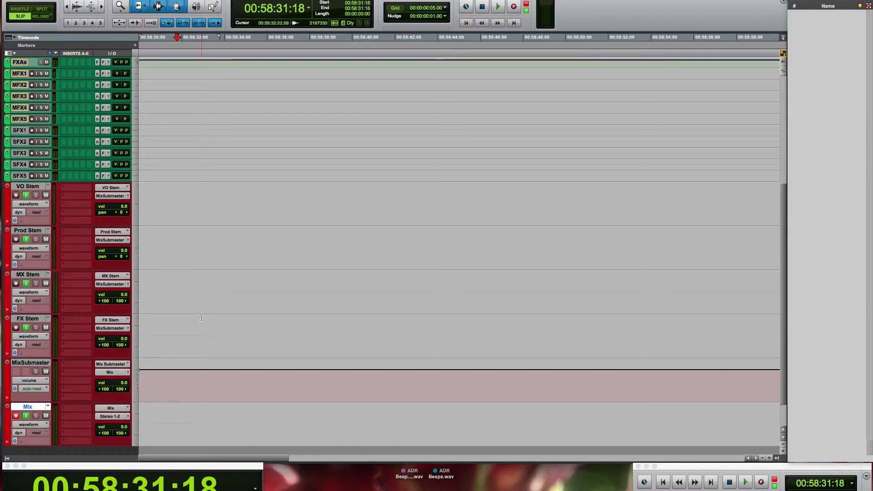
Try toggling input monitoring and record enable on all tracks at once
left_click(26, 195, "alt")
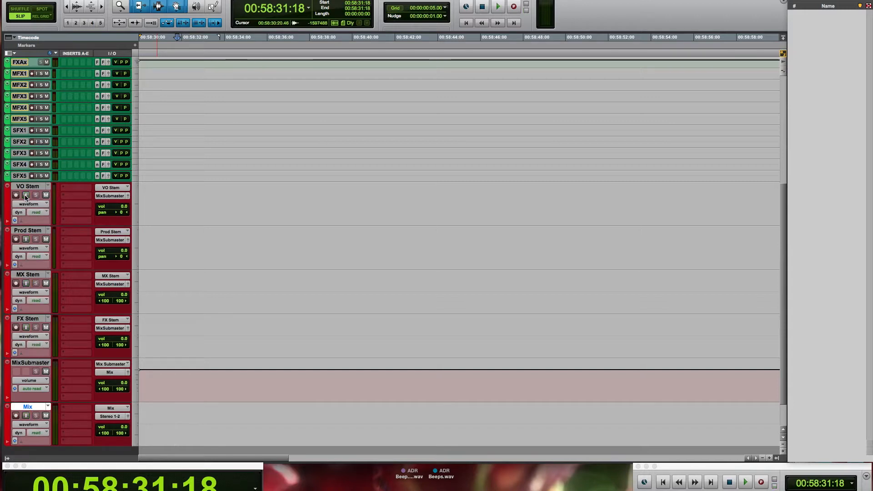
left_click(26, 196, "alt")
left_click(17, 196, "alt")
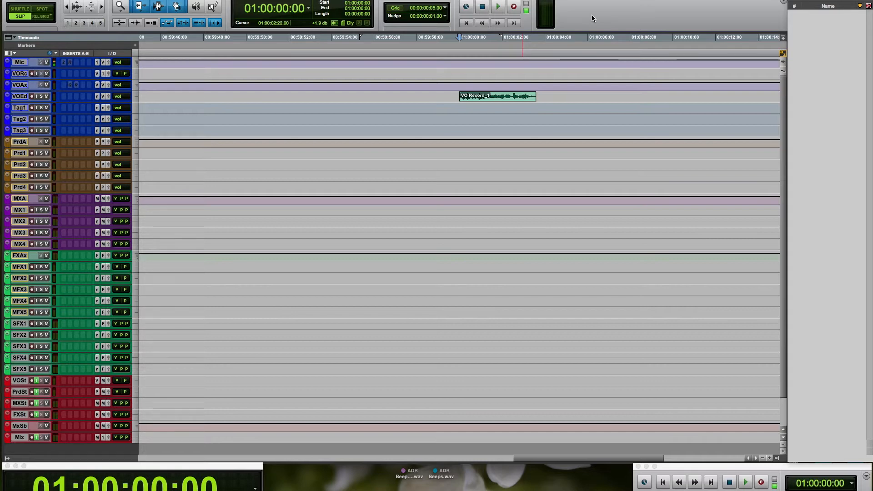
Locate to timecode 01:00:00:00 and add a marker there named "Start"
scroll(592, 16, "right", 2)
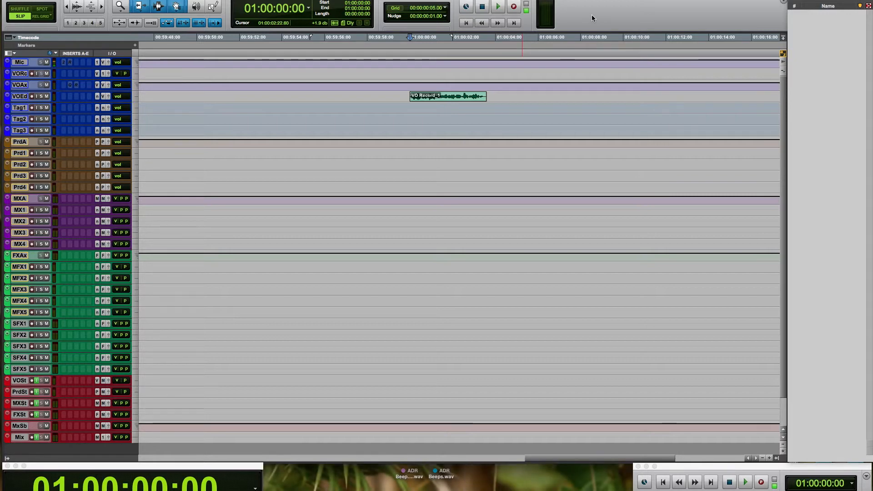
type("*01000000")
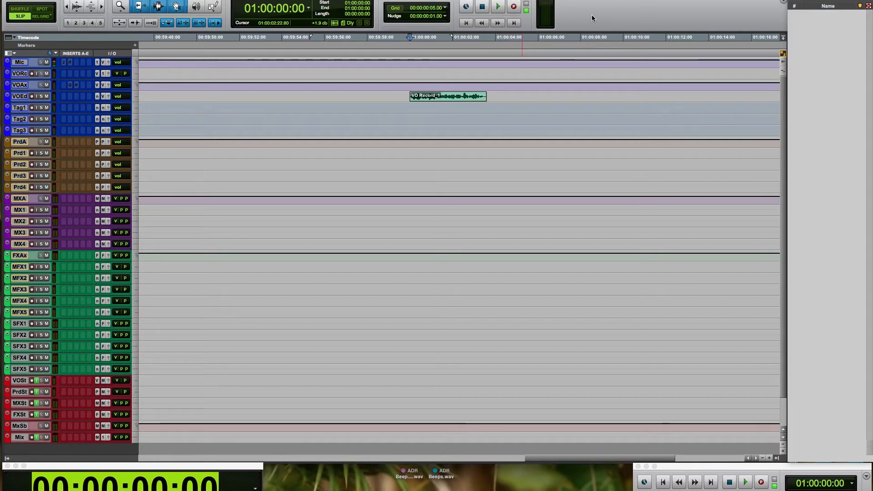
key("Return")
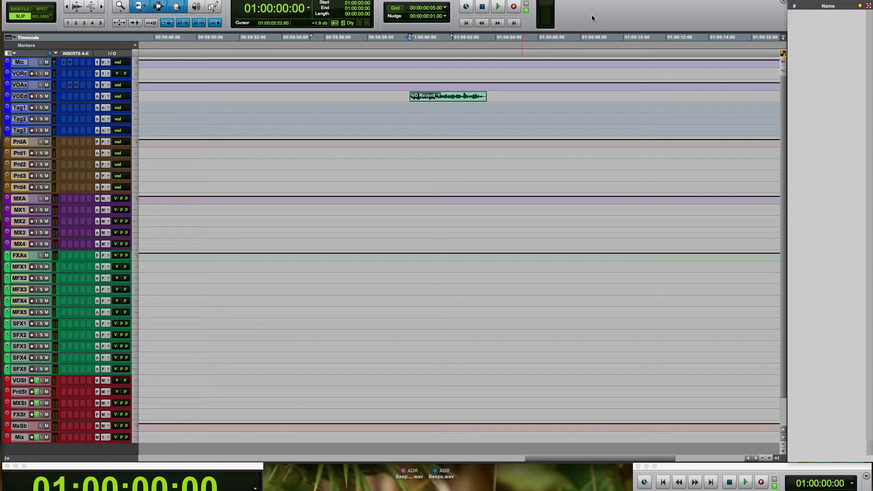
key("KP_Enter")
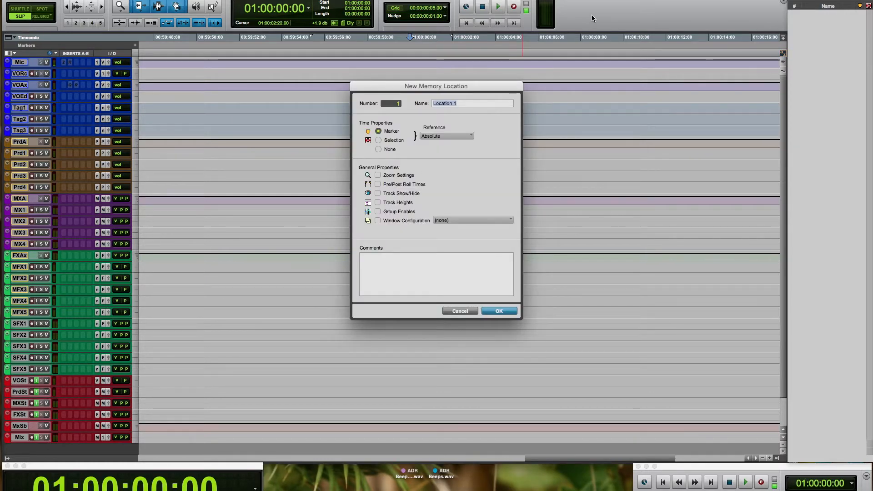
type("Start")
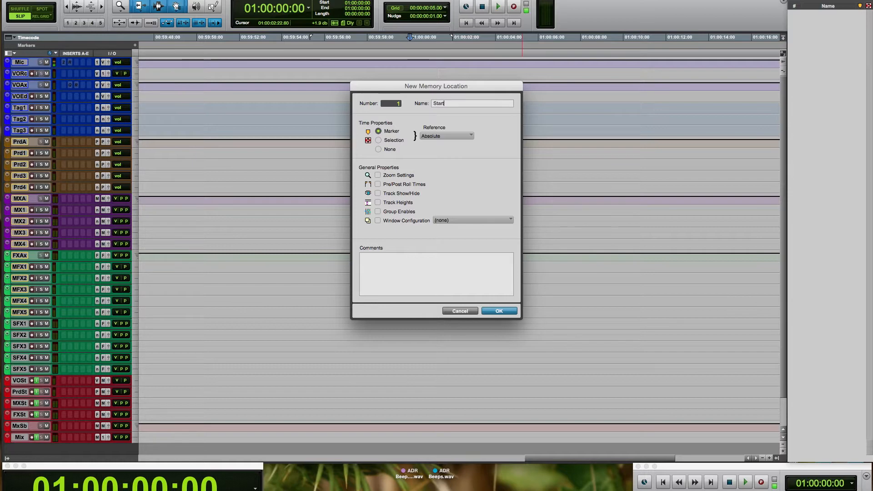
key("Return")
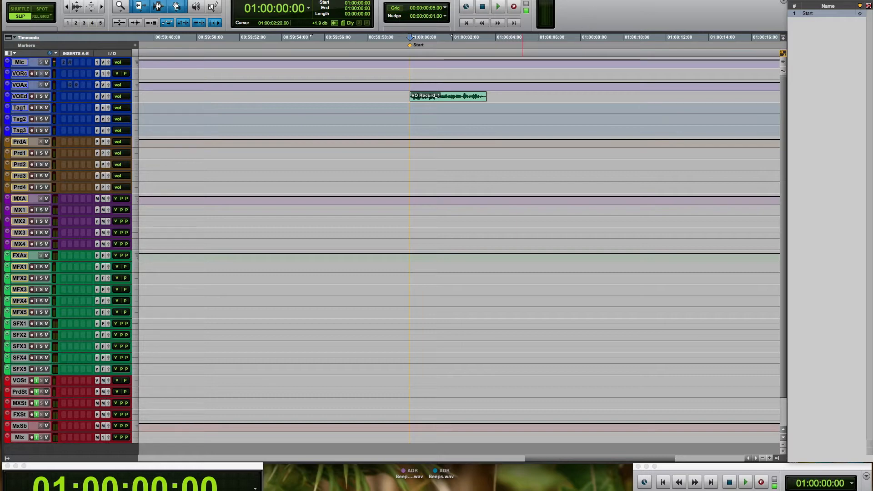
Save the current window layout, including display settings, as a new window configuration named "Regions Off"
left_click(301, 0)
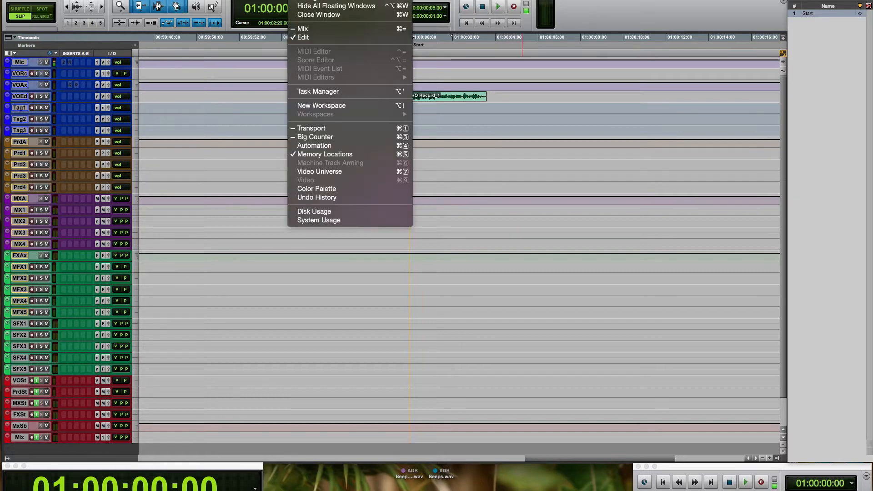
mouse_move(316, 0)
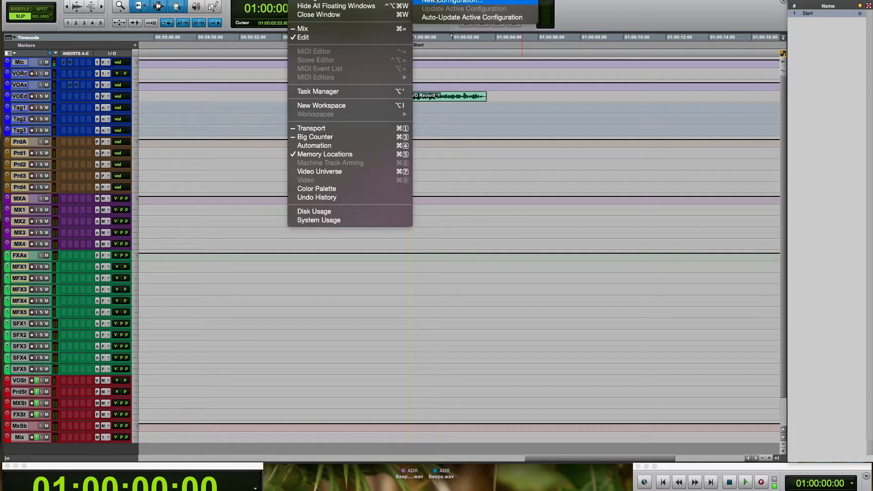
left_click(435, 1)
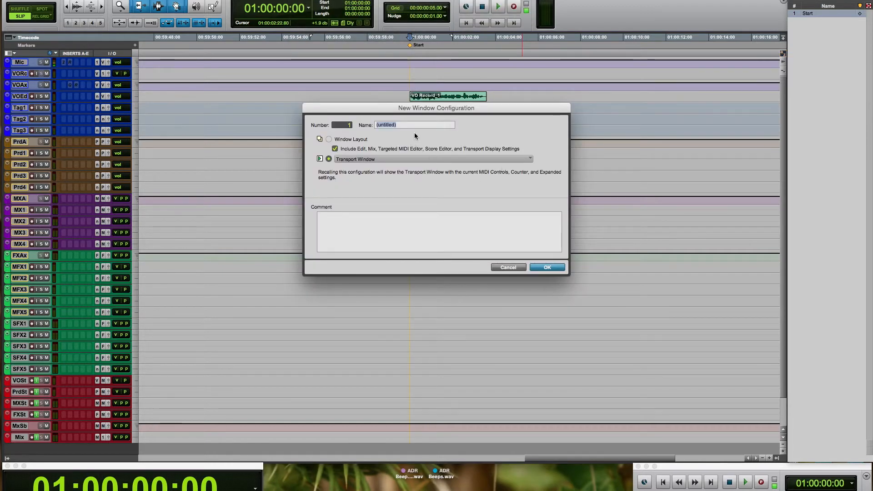
left_click(328, 139)
type("R")
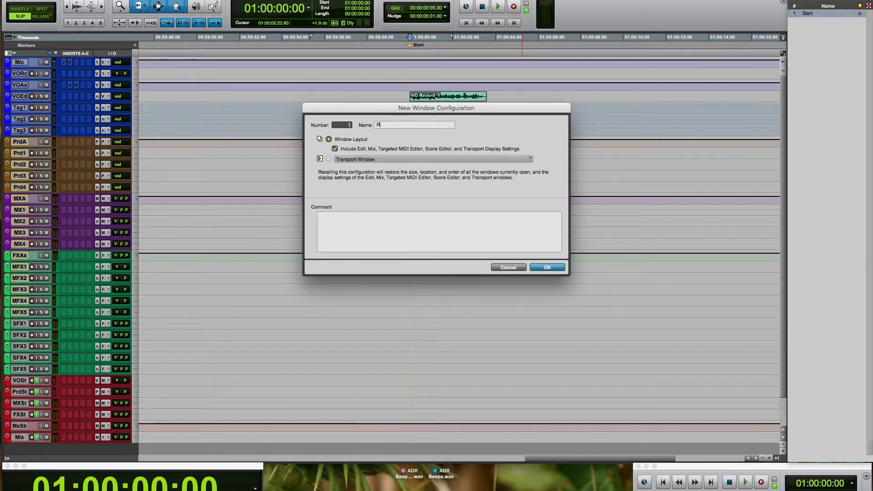
type("egions Off")
key("Return")
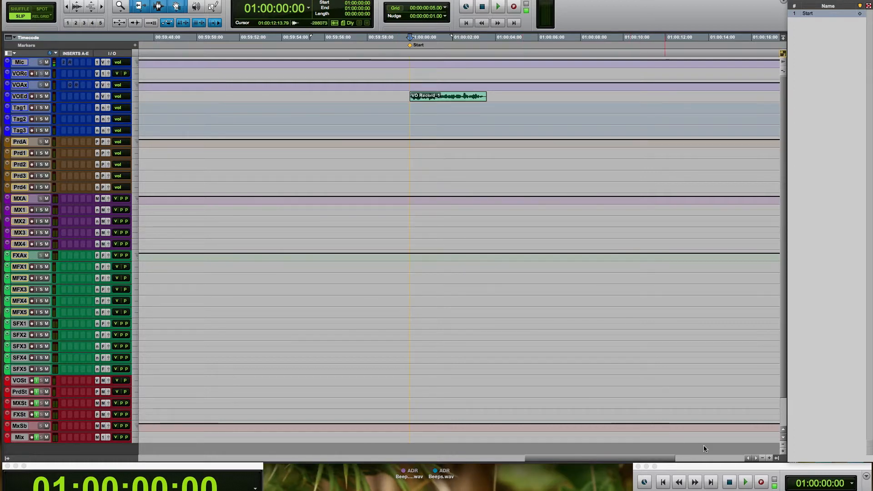
Show the track, group and clip lists in the Edit window and widen them until the full track names are readable
left_click(776, 458)
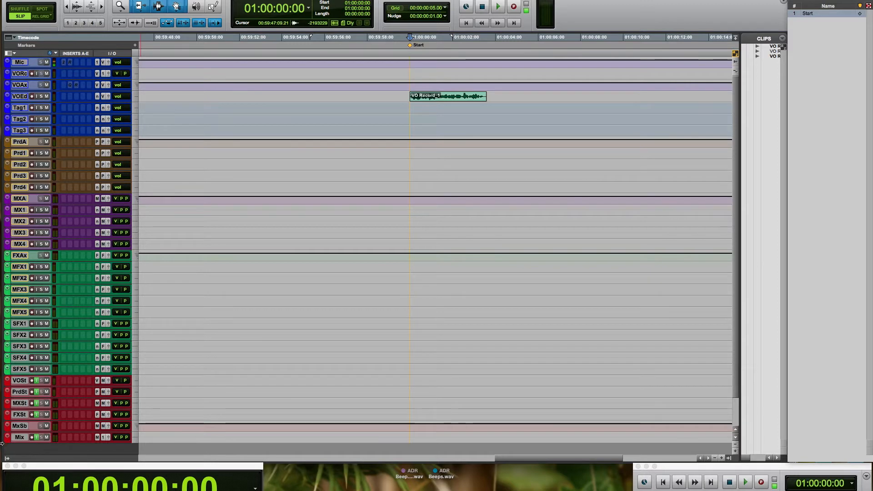
left_click(7, 460)
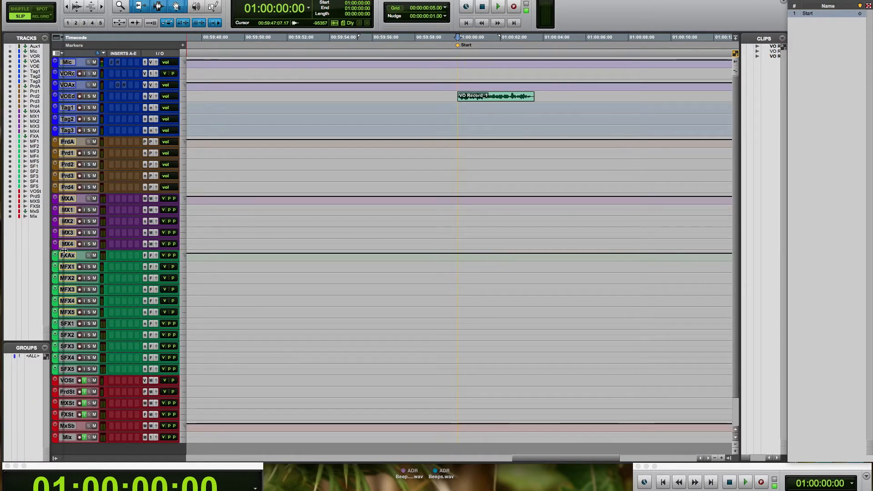
left_click_drag(51, 255, 64, 254)
left_click_drag(741, 362, 704, 370)
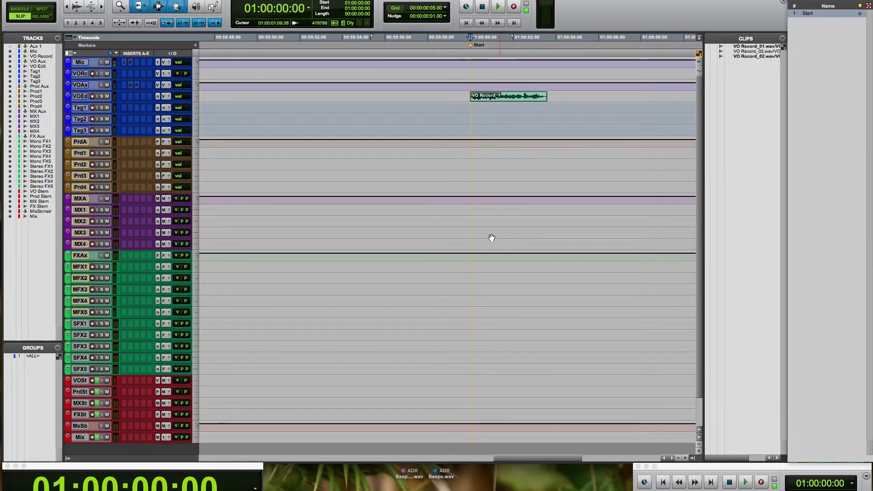
Save the current window layout, including display settings, as a new window configuration named "Regions On"
left_click(302, 0)
mouse_move(318, 0)
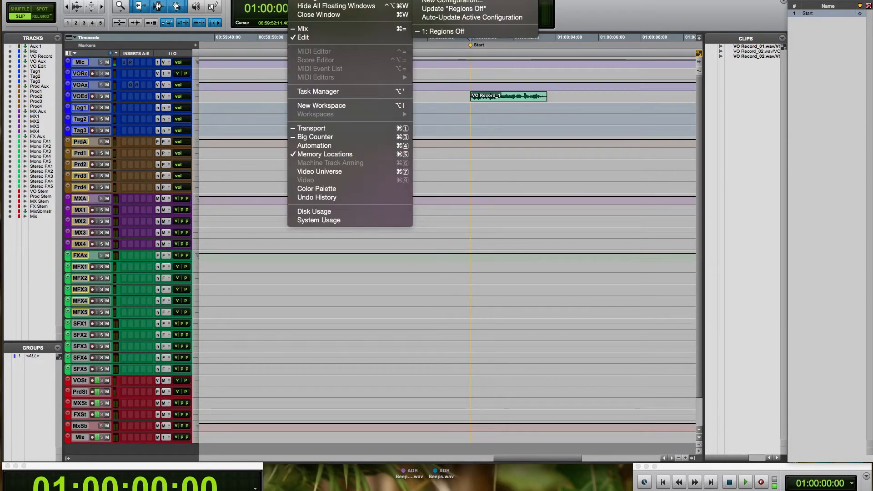
left_click(434, 1)
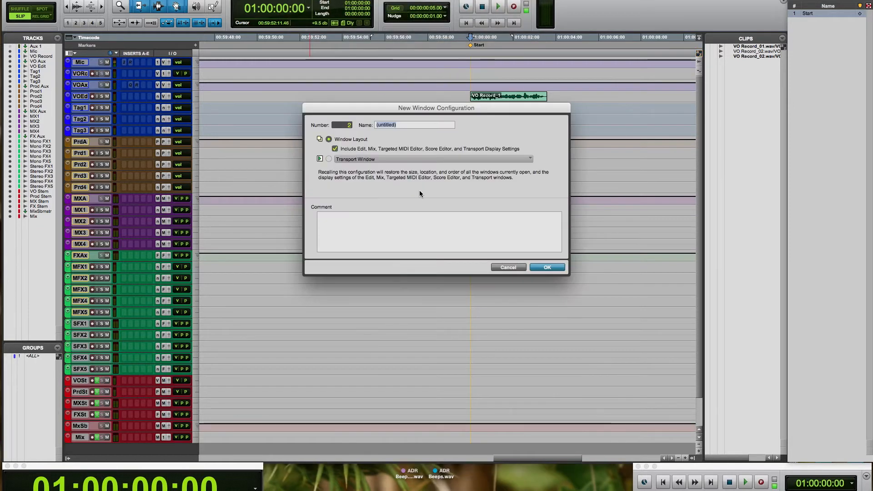
type("Regin")
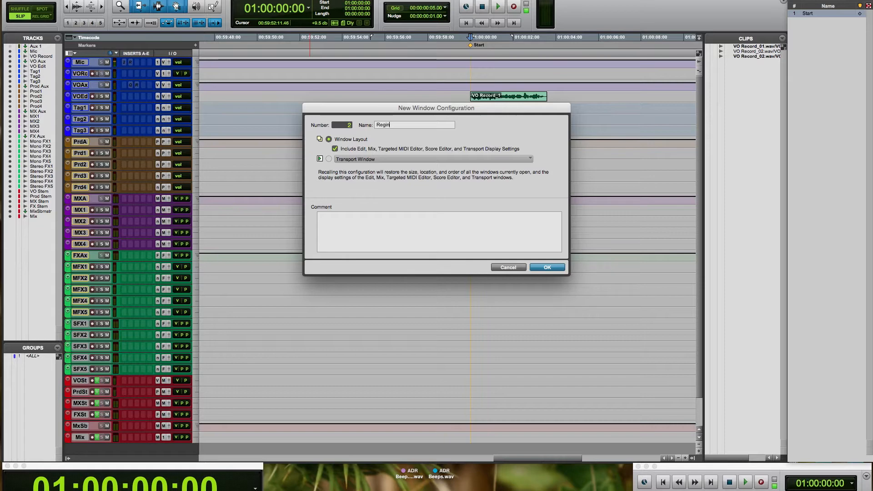
type("ons On")
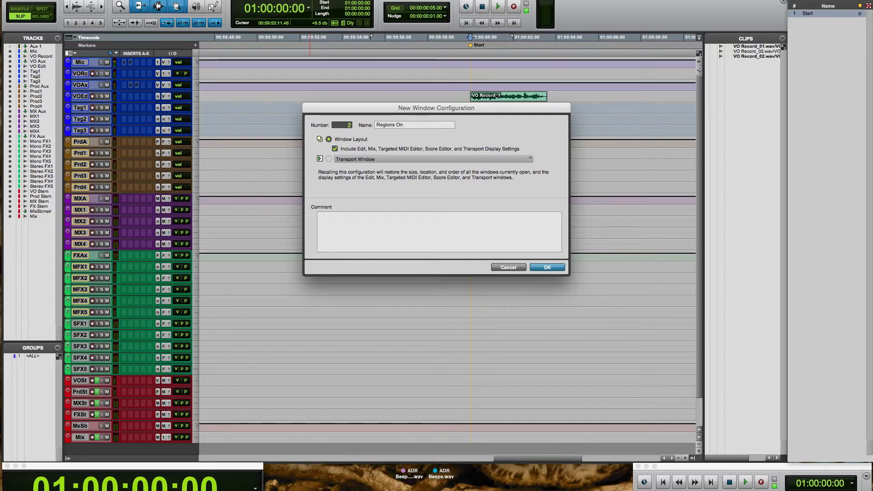
key("Return")
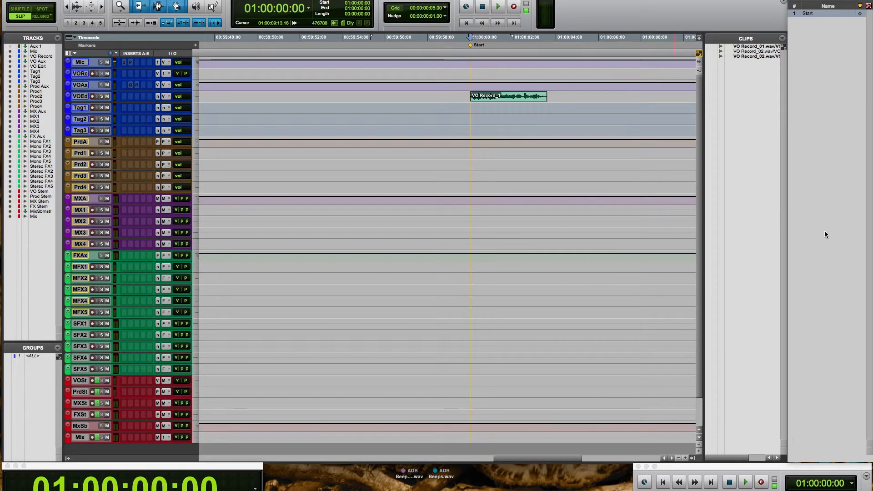
Hide the track and clip lists and create memory location "Regions Off" with no time property, recalling window configuration 1: Regions Off
left_click(691, 458)
left_click(68, 458)
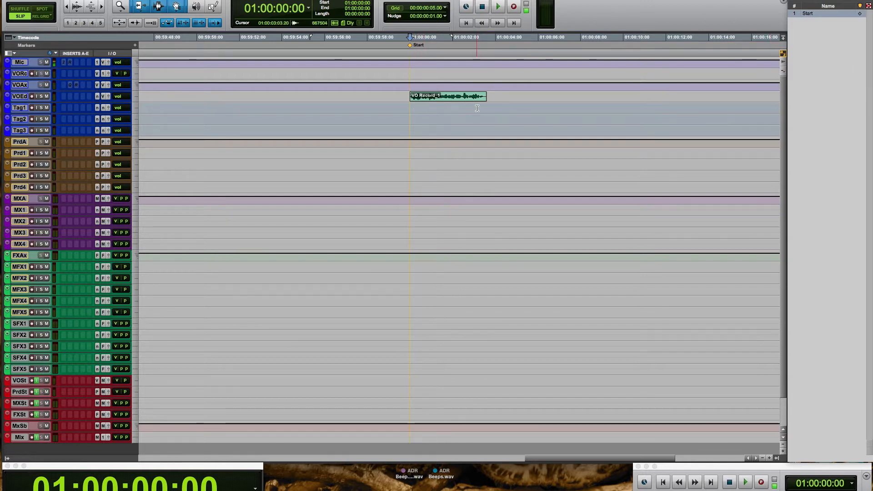
key("KP_Enter")
type("Regions Off")
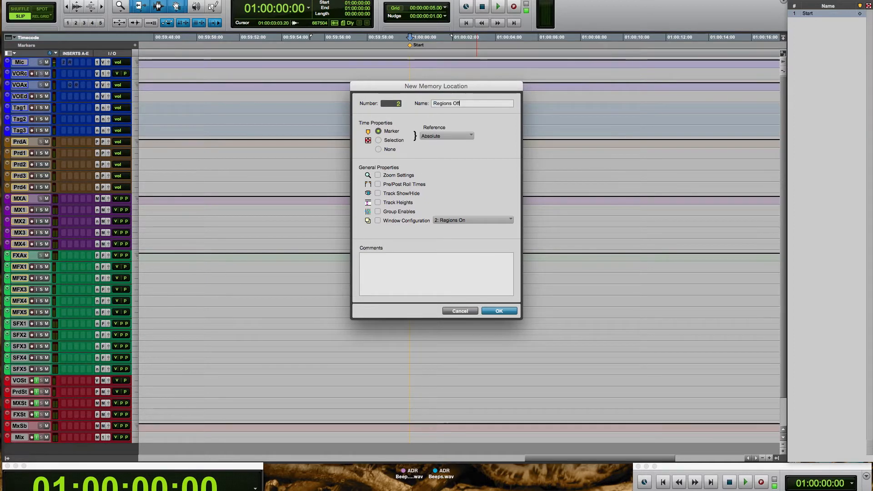
left_click(379, 150)
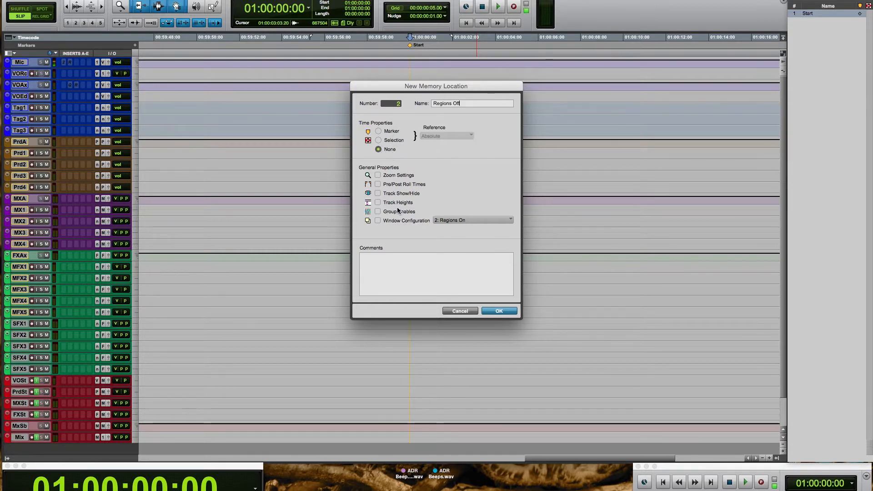
left_click(378, 220)
left_click(462, 220)
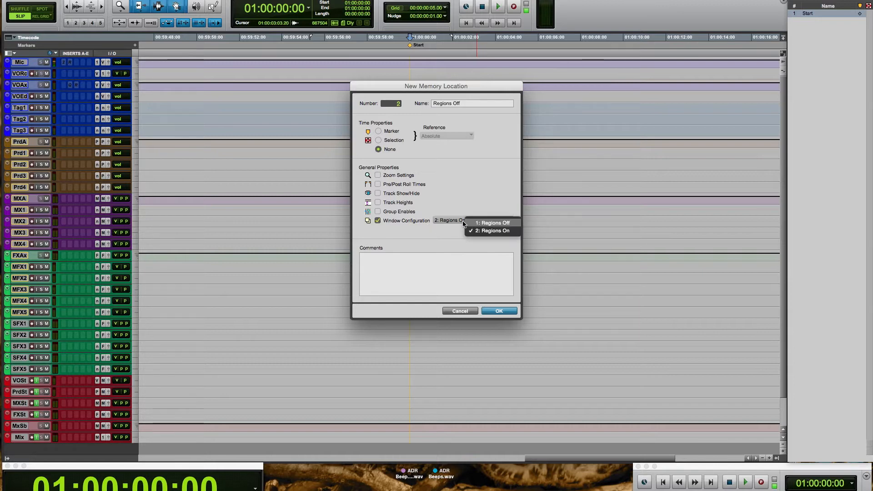
left_click(494, 223)
left_click(509, 315)
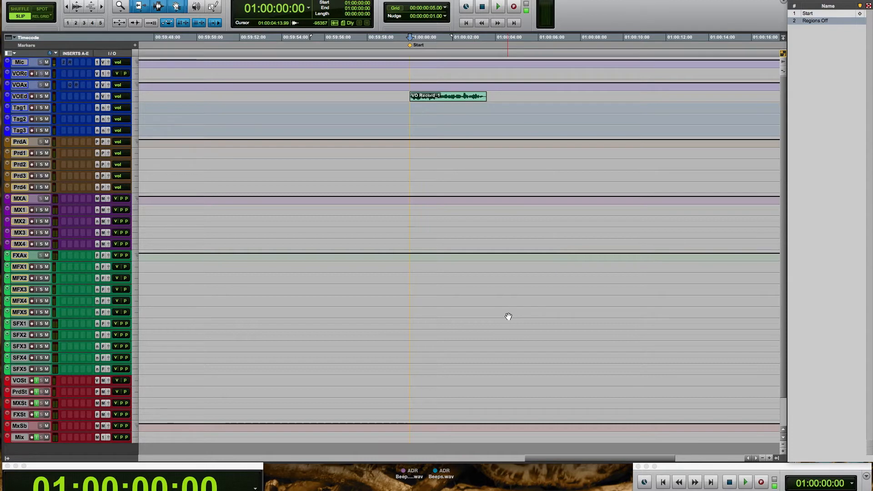
Renumber the "Regions Off" memory location to 21
double_click(822, 22)
left_click(396, 105)
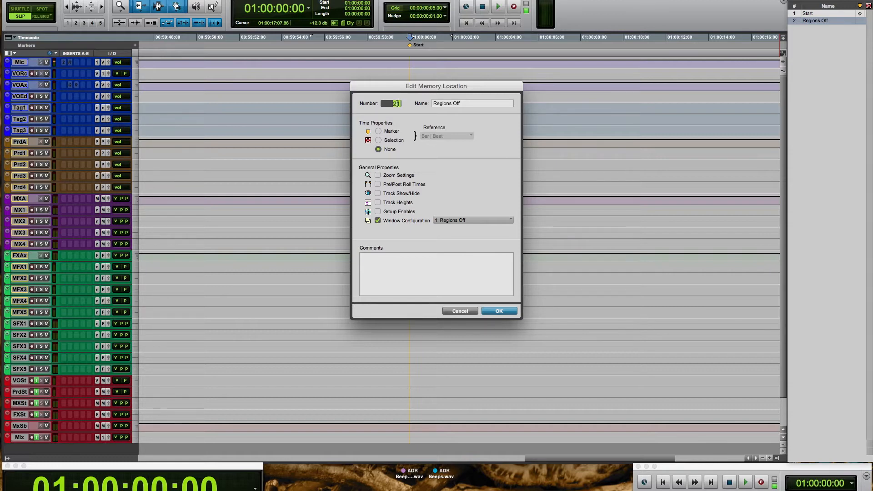
type("1")
key("Return")
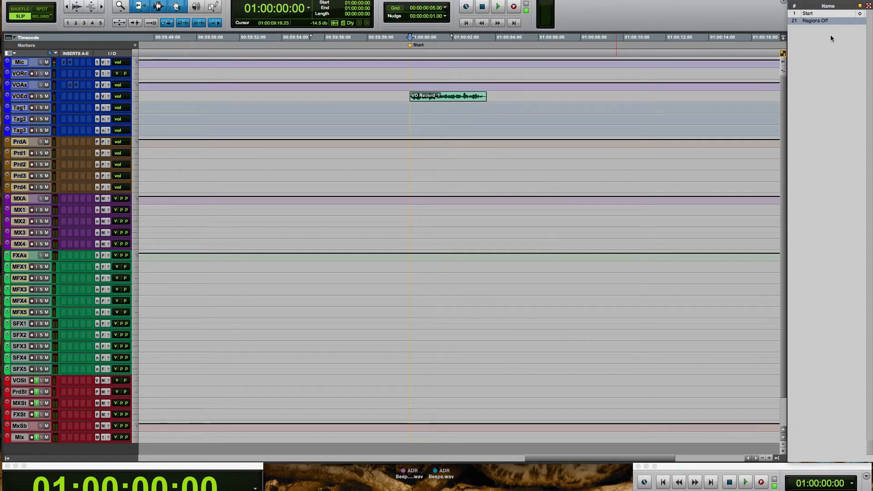
Create memory location 22 named "Regions On" with no time property, recalling window configuration 2: Regions On
key("KP_Enter")
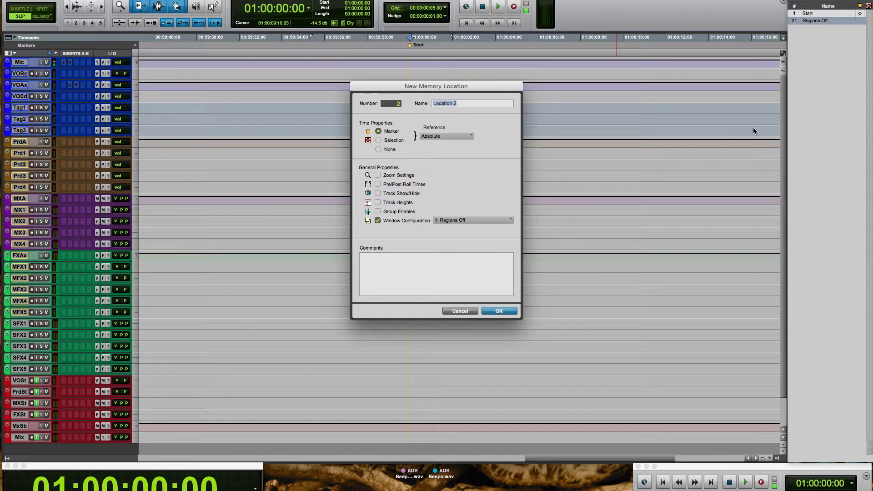
type("Regionms")
key("BackSpace")
key("BackSpace")
type("2")
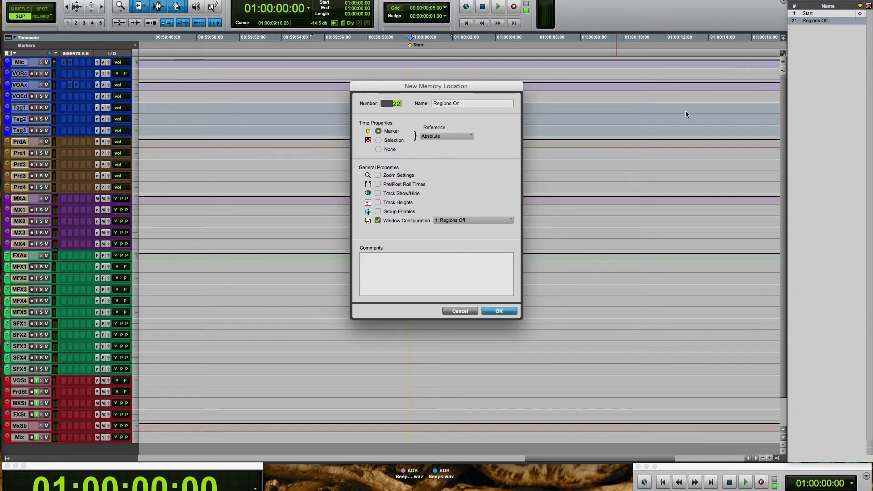
left_click(388, 150)
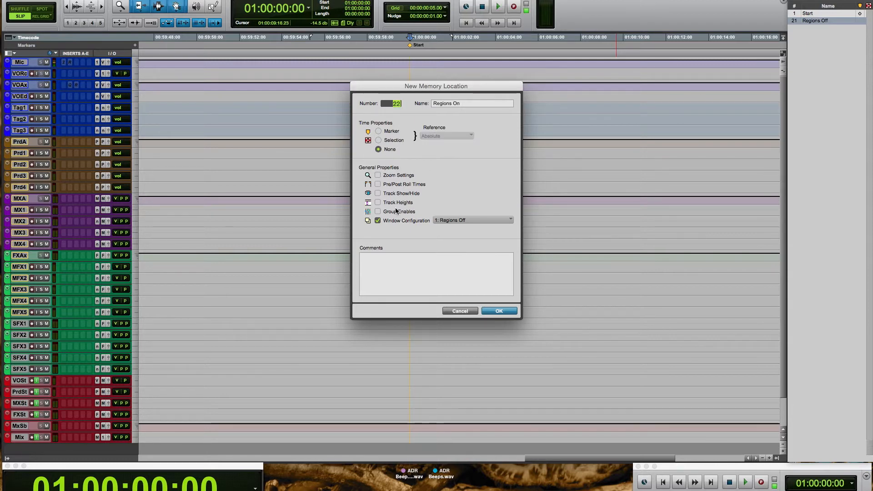
left_click(473, 221)
left_click(487, 229)
left_click(505, 312)
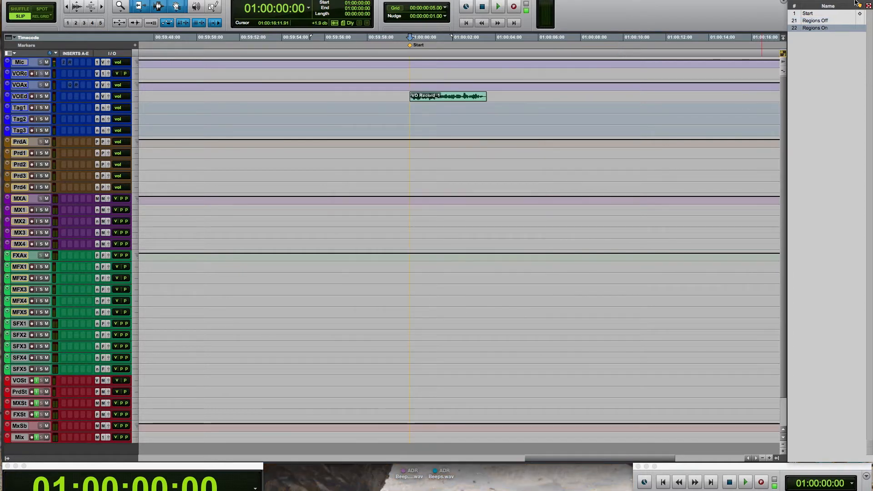
Test the two layout memory locations by recalling Regions Off and Regions On alternately, ending on Regions Off
left_click(825, 23)
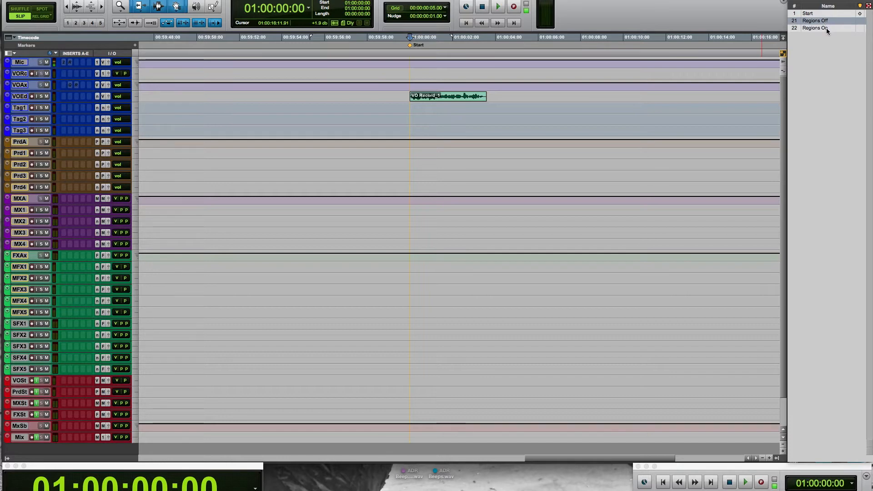
left_click(826, 28)
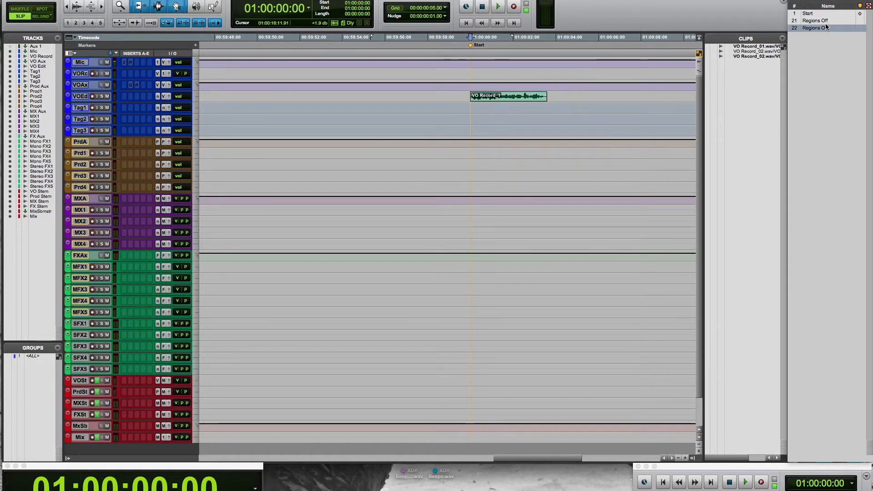
left_click(825, 23)
left_click(826, 28)
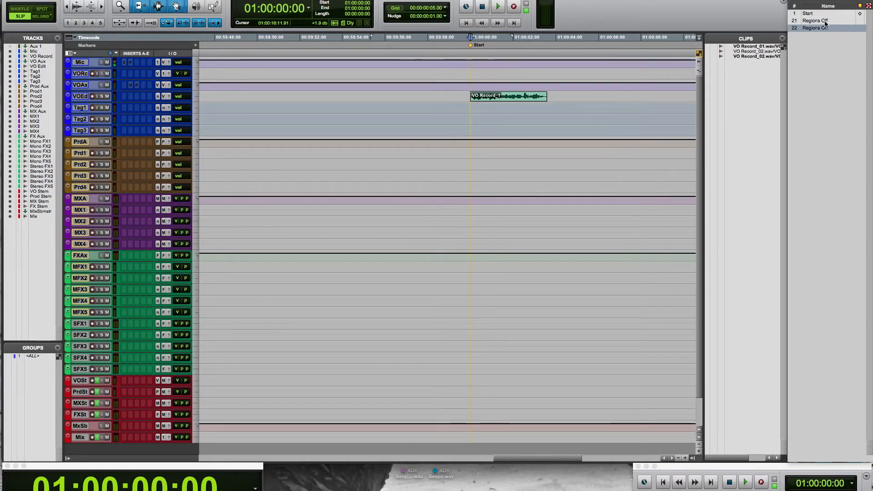
left_click(825, 23)
left_click(828, 27)
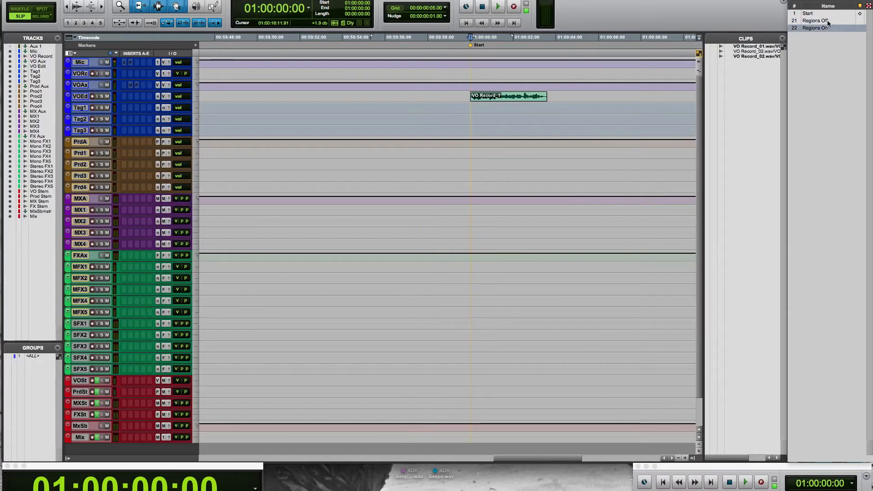
left_click(828, 22)
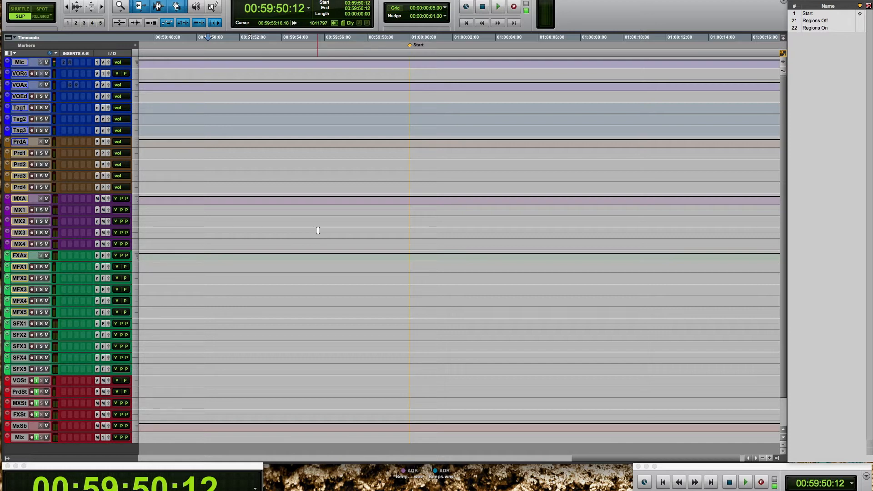
Enlarge all track heights, activate the Mic track's L2 and RCompressor inserts, view the compressor settings and make both inserts inactive again
key("ctrl+alt+Up")
key("ctrl+alt+Up")
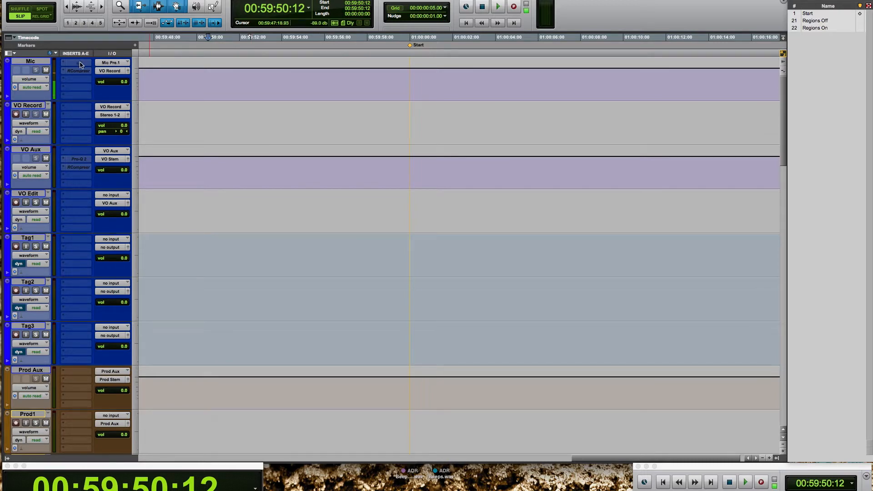
left_click(80, 63, "ctrl+super")
left_click(82, 65)
left_click(82, 64)
left_click(81, 71, "ctrl+super")
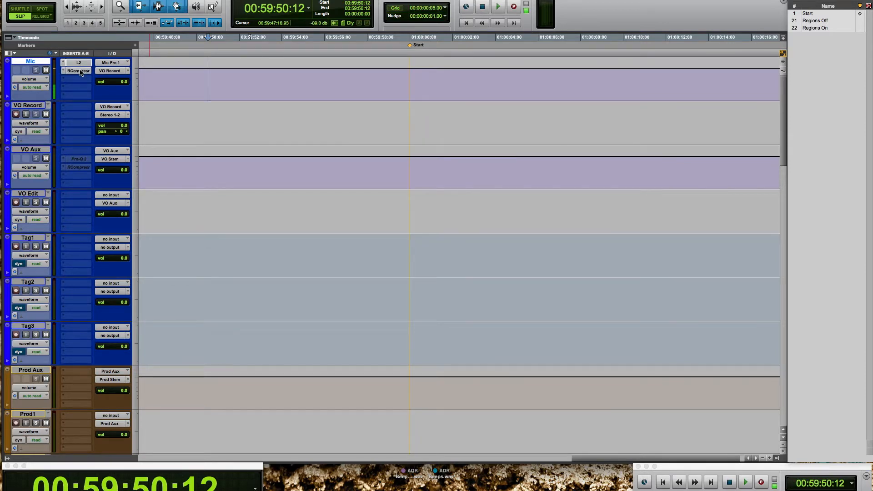
left_click(80, 72)
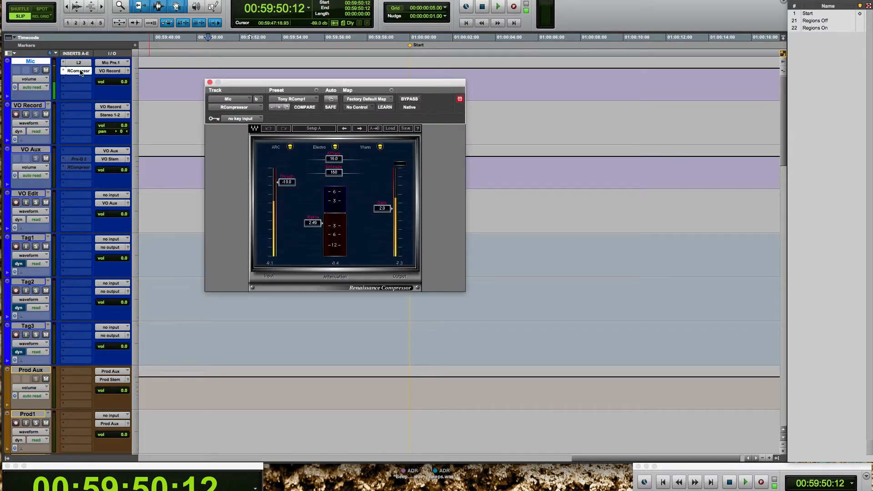
left_click(81, 72, "ctrl+super")
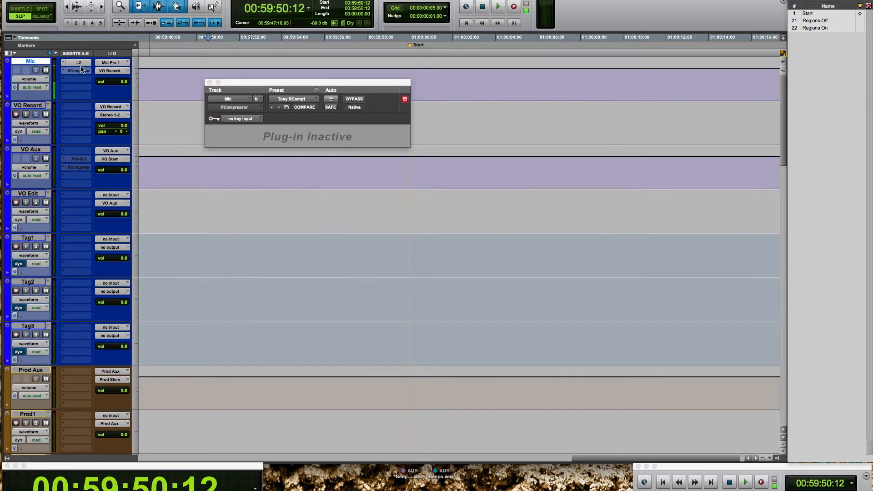
left_click(210, 82)
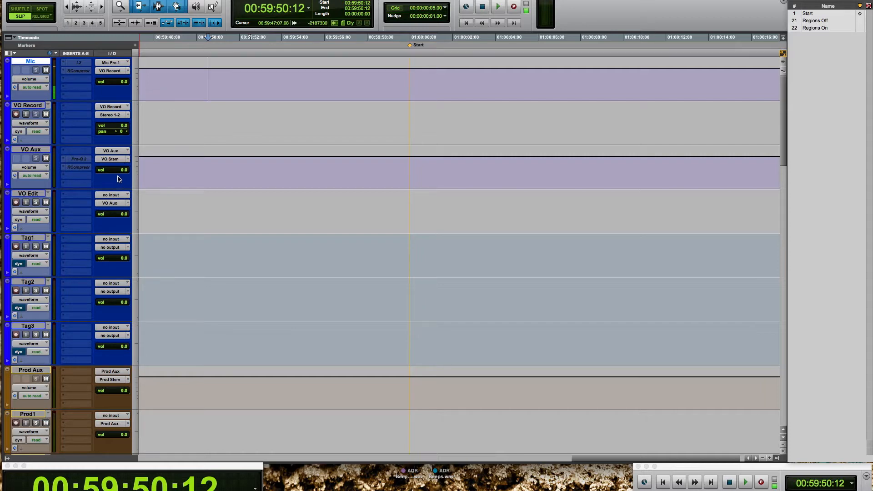
Activate the VO Aux track's Pro-Q 2 and RCompressor inserts, view their settings and make both inactive again
left_click(31, 150)
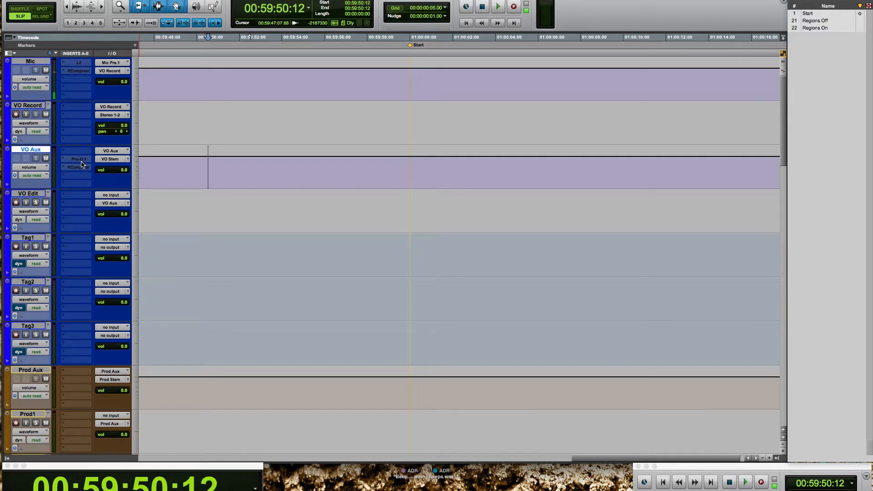
left_click(82, 163)
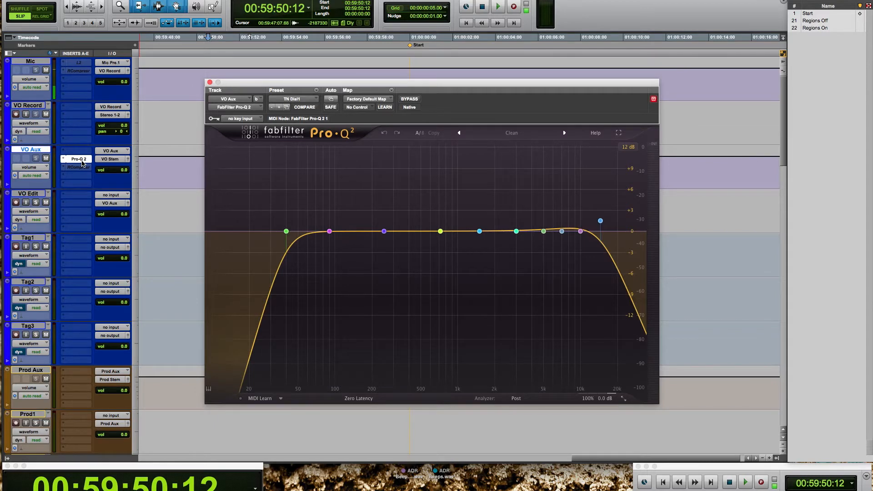
left_click(82, 163)
left_click(80, 168)
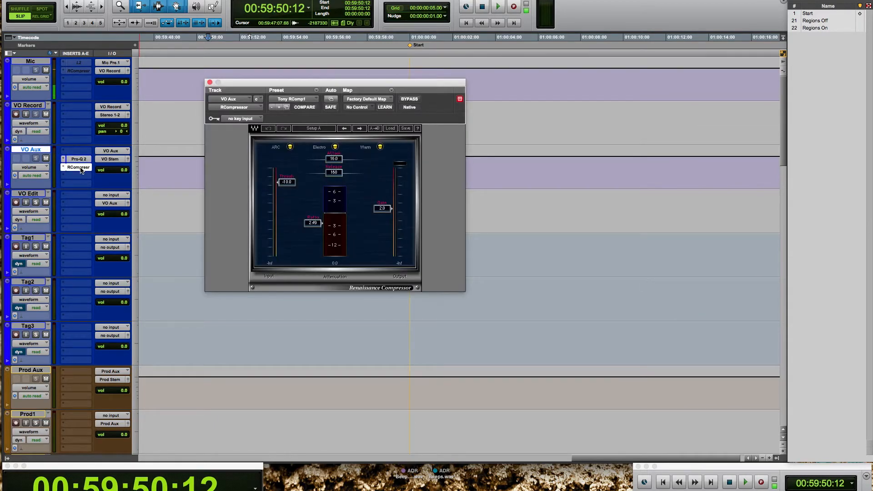
left_click(81, 168, "ctrl+super")
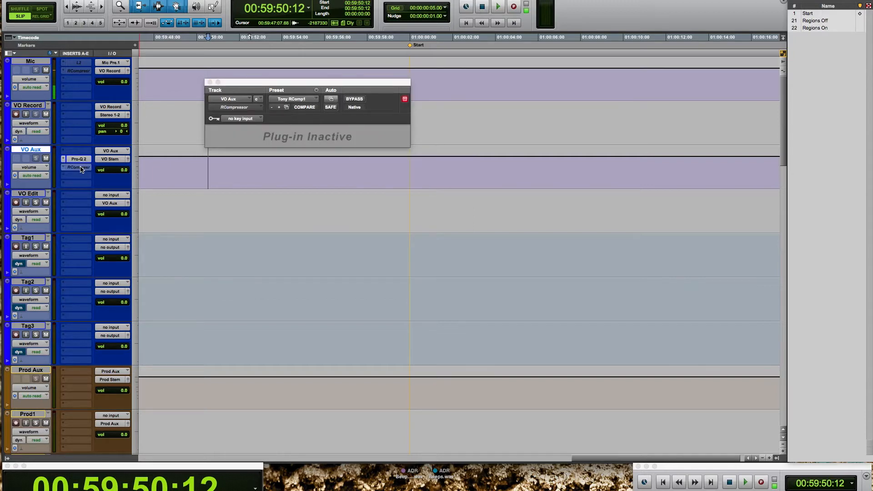
left_click(83, 159, "ctrl+super")
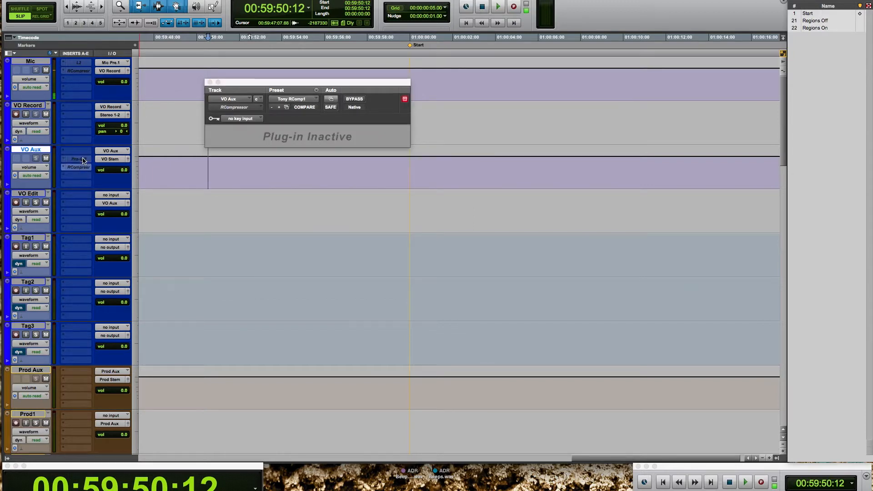
left_click(210, 82)
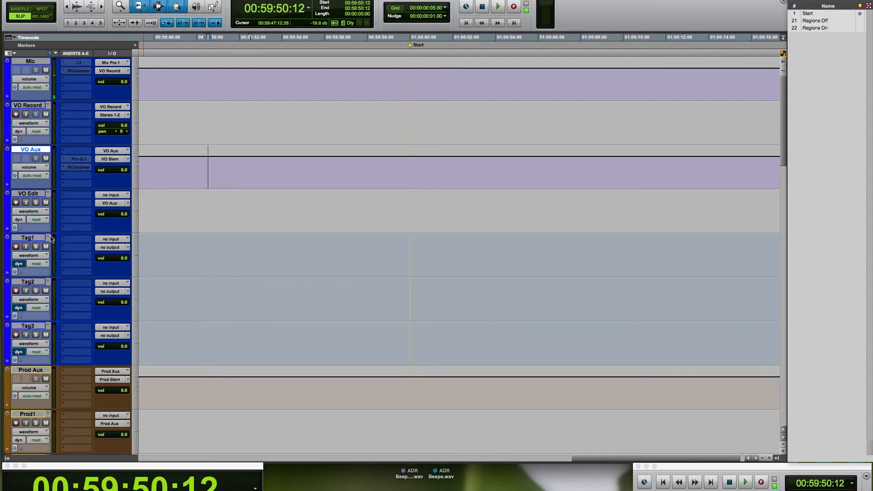
Insert FabFilter Pro-Q 2 and RCompressor on the Prod Aux track and make both plug-ins inactive
scroll(163, 346, "down", 2)
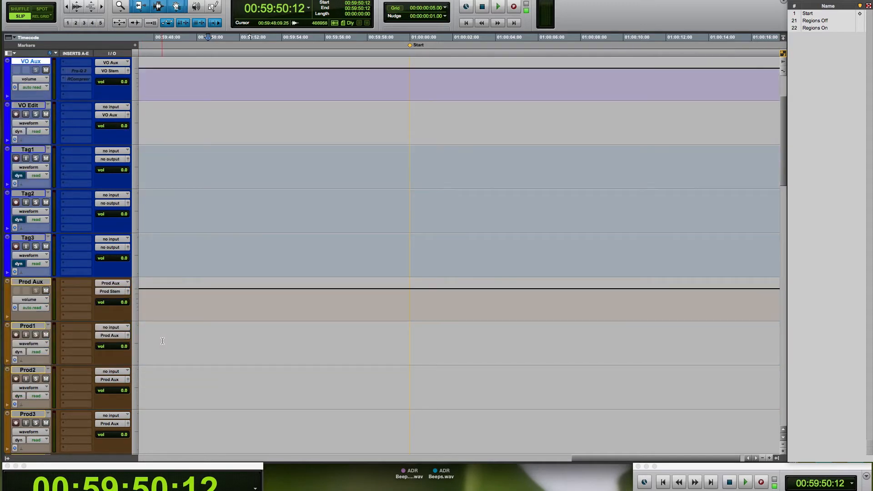
scroll(150, 314, "down", 1)
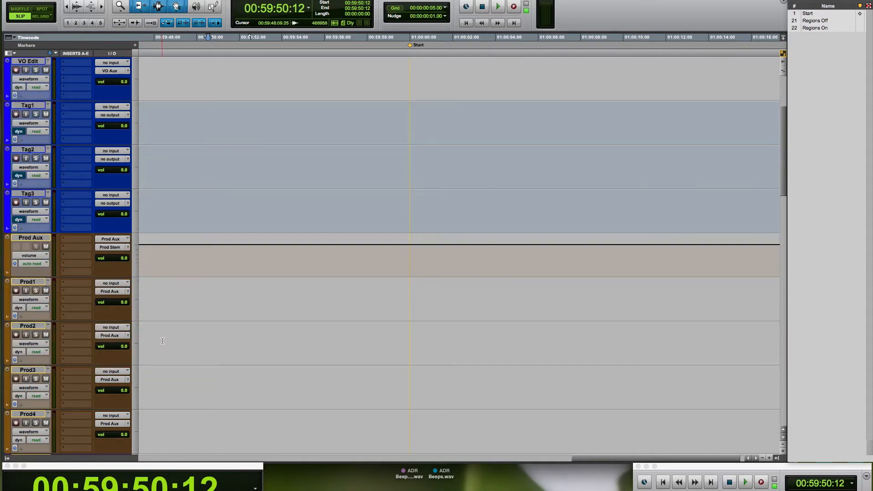
left_click(65, 251)
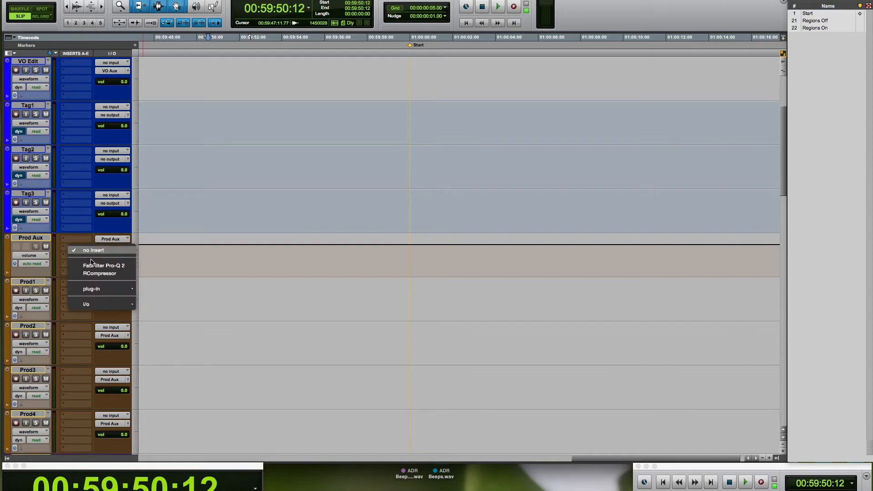
left_click(71, 260)
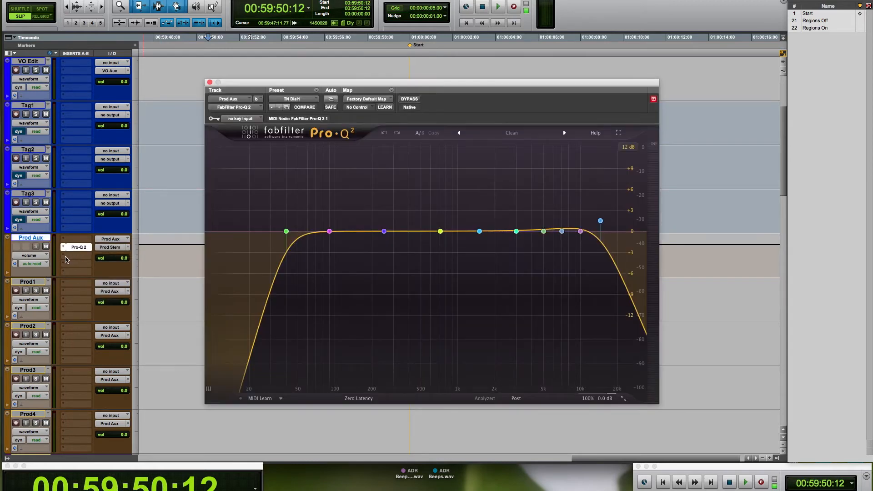
left_click(70, 256)
left_click(79, 284)
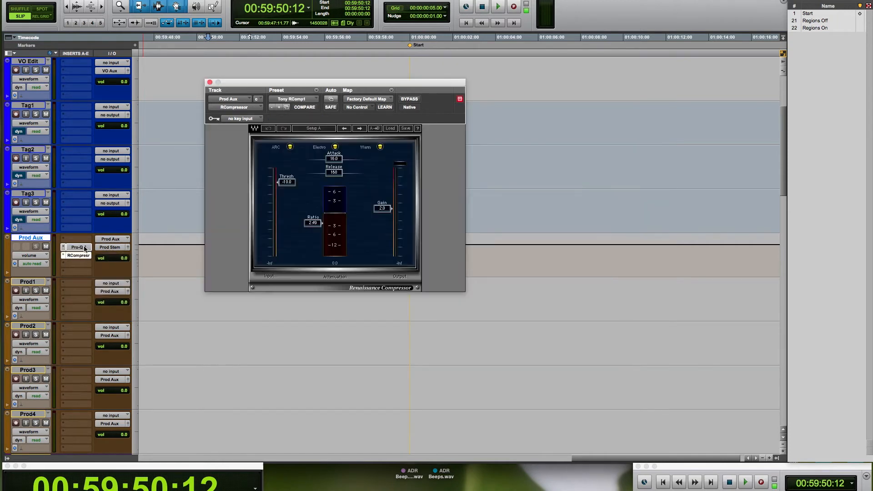
left_click(78, 256, "ctrl+super")
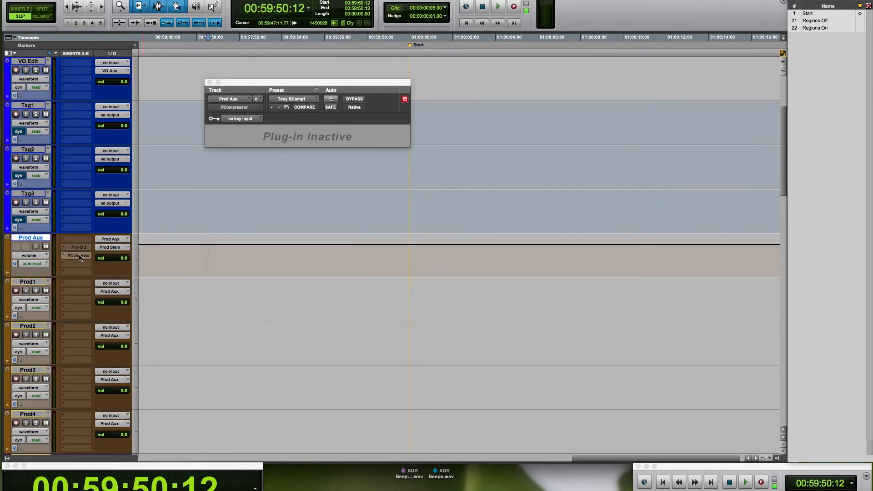
left_click(209, 82)
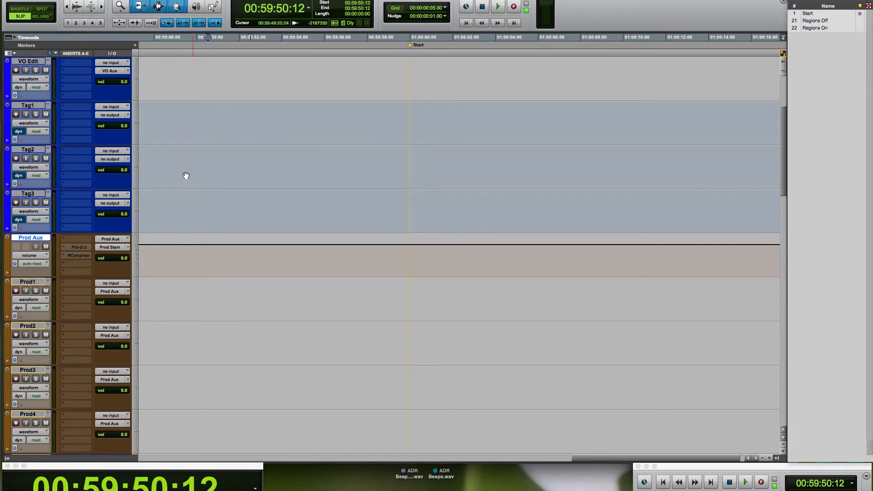
Insert the multichannel Neutron 2 (stereo) dynamics plug-in on the MX Aux track and load its sixth side-chained MX Duck preset
scroll(186, 177, "down", 6)
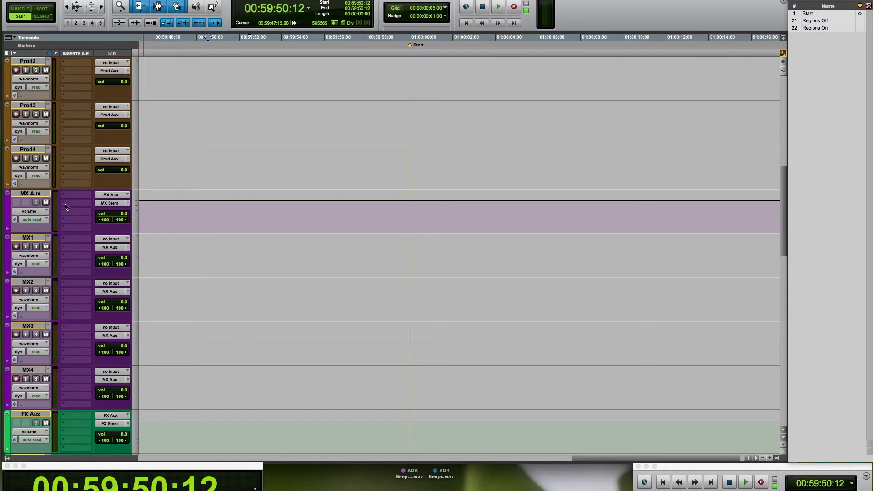
left_click(65, 207)
mouse_move(104, 249)
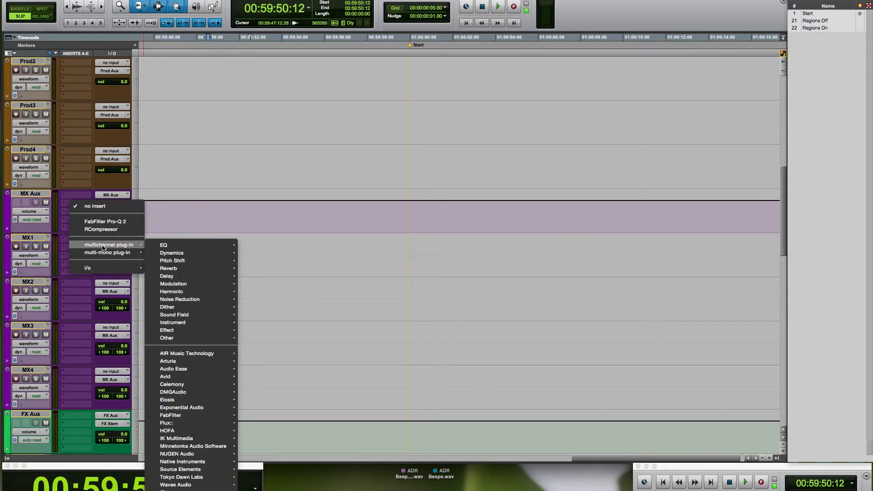
mouse_move(172, 254)
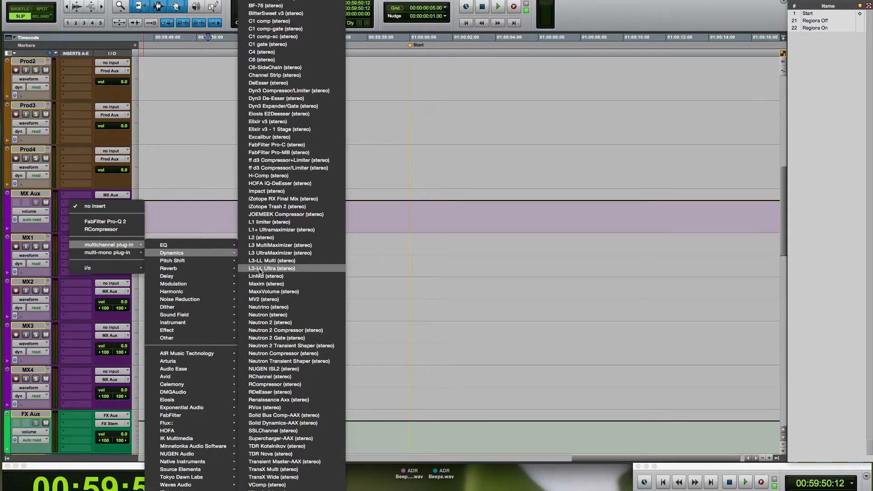
left_click(275, 322)
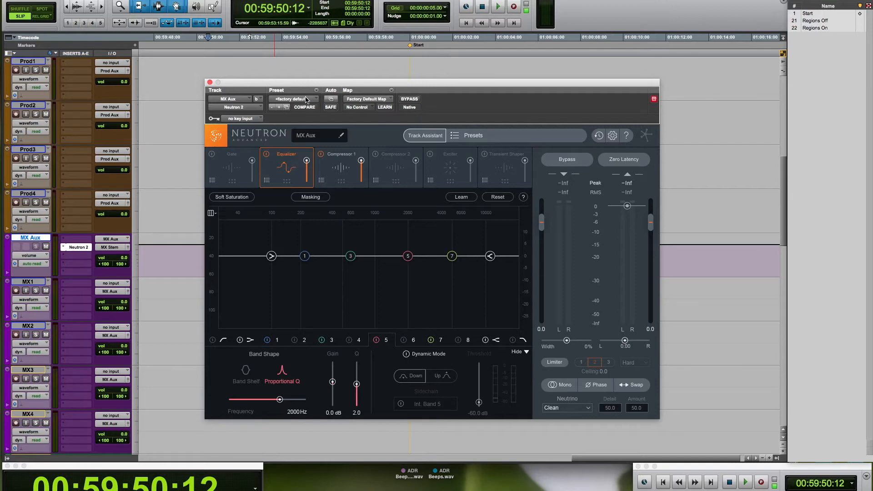
left_click(309, 101)
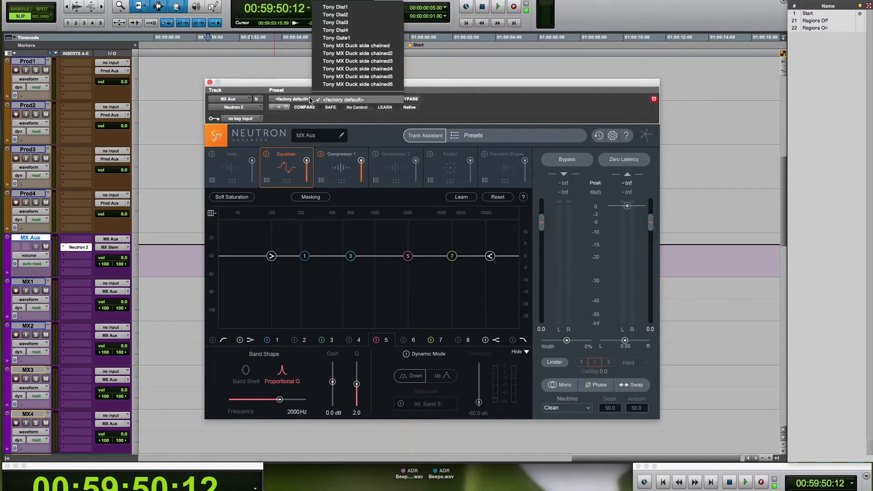
left_click(338, 84)
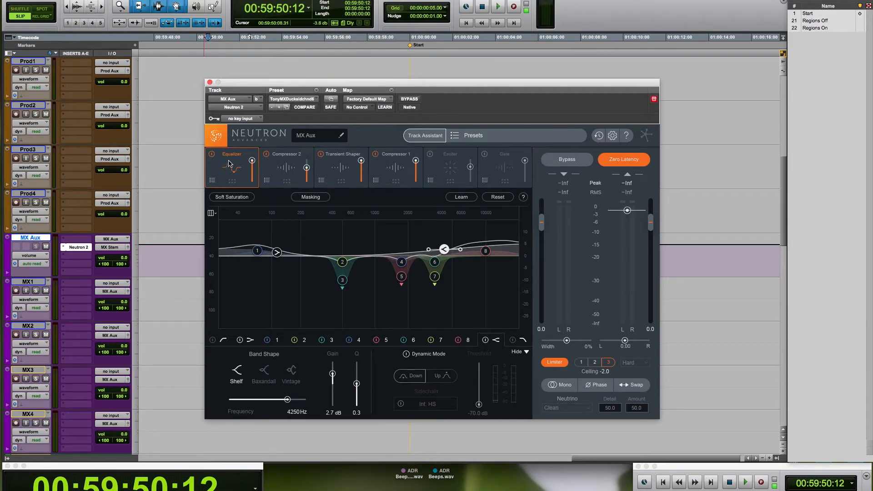
Create a new mono bus named Dialog Sidechain in the I/O Setup
left_click(248, 119)
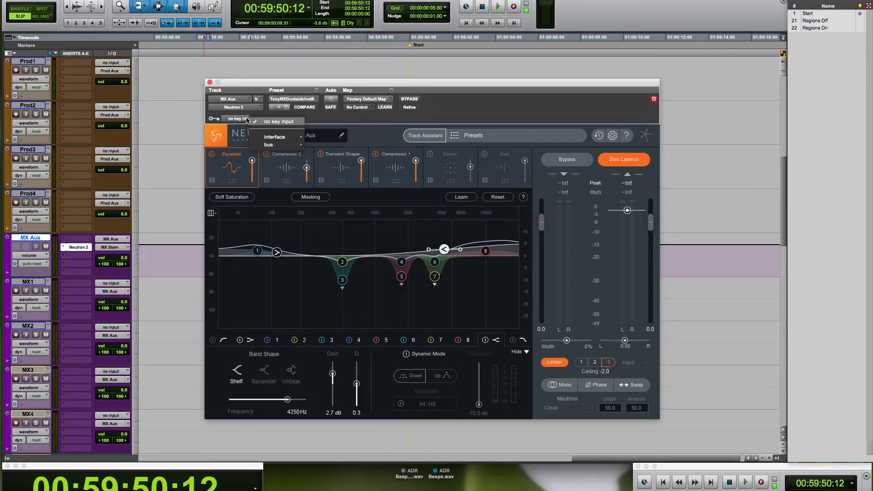
left_click(244, 120)
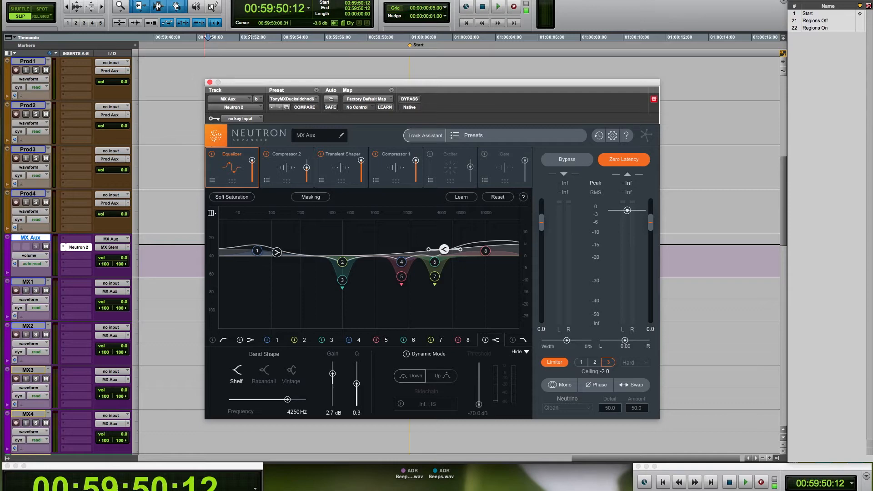
left_click(275, 0)
mouse_move(293, 120)
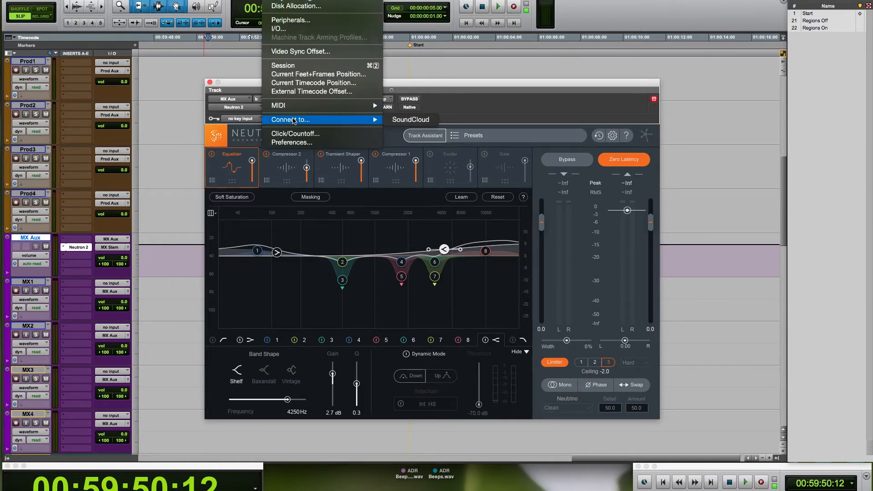
left_click(290, 29)
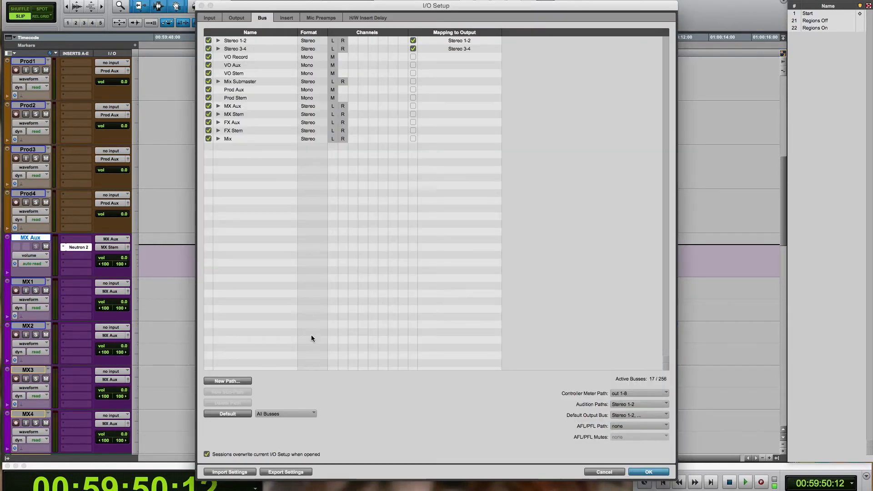
left_click(240, 381)
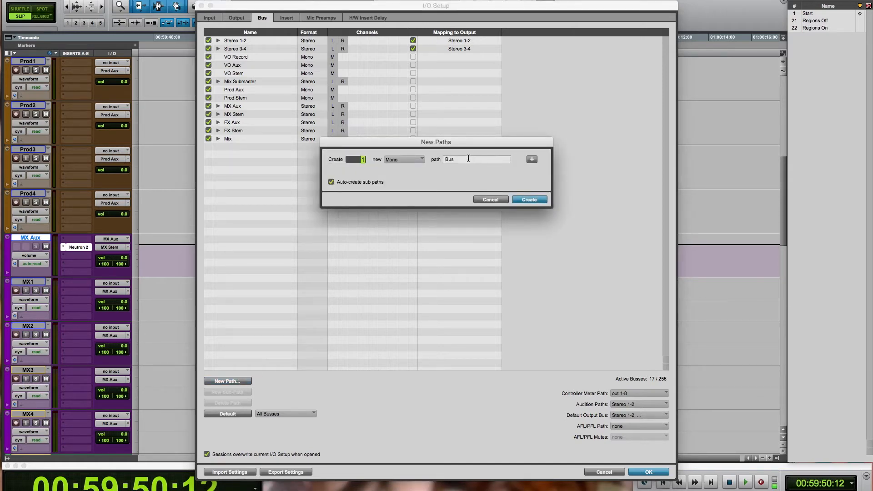
key("Tab")
type("D")
key("Return")
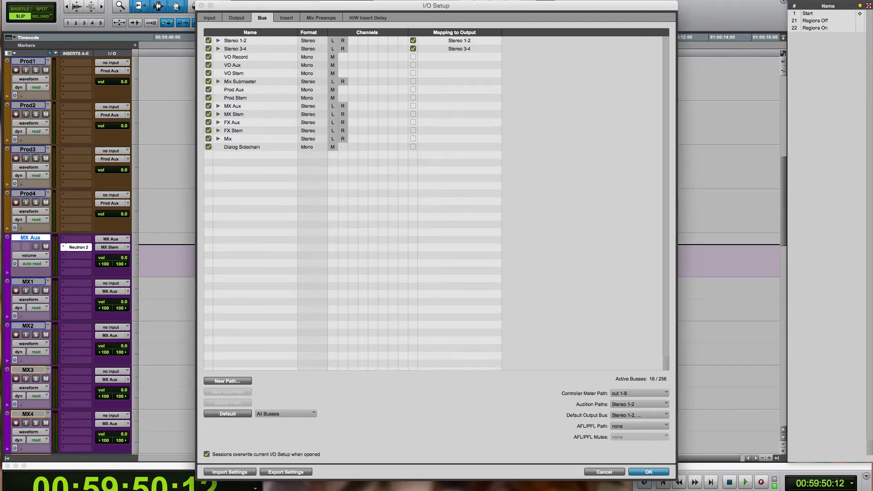
key("Return")
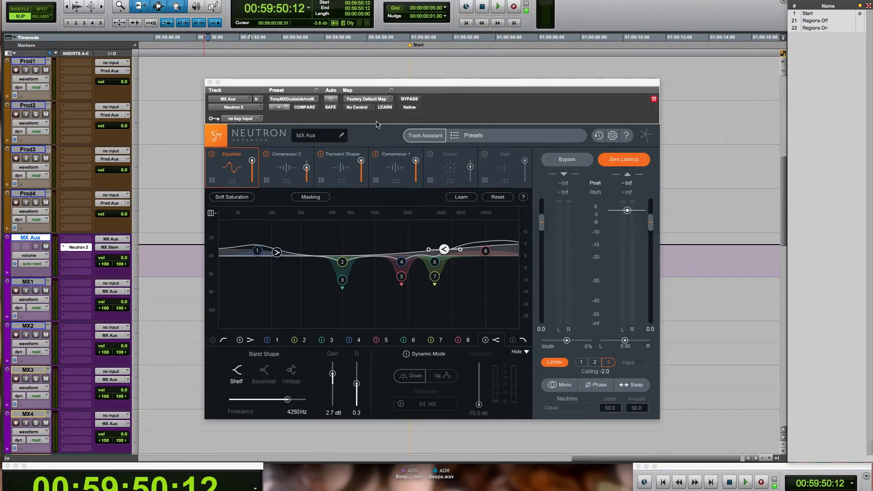
Set the key input of MX Aux's Neutron 2 to the Dialog Sidechain bus
left_click(257, 119)
mouse_move(309, 145)
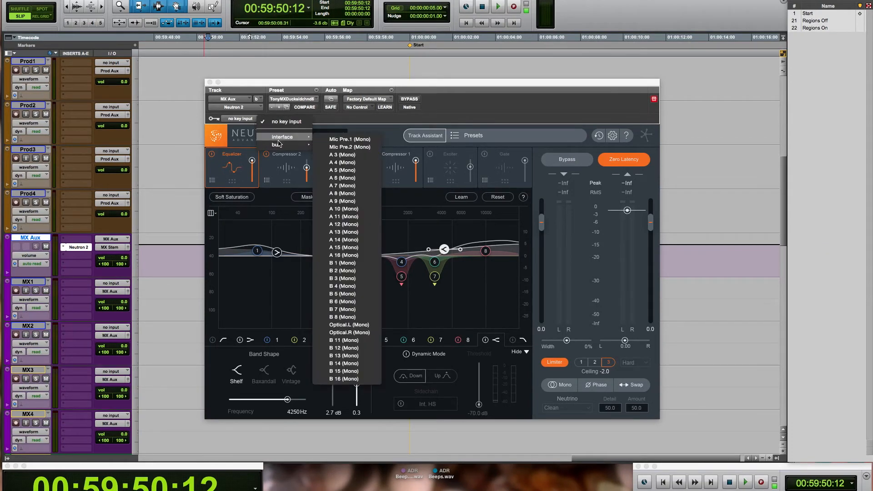
left_click(363, 278)
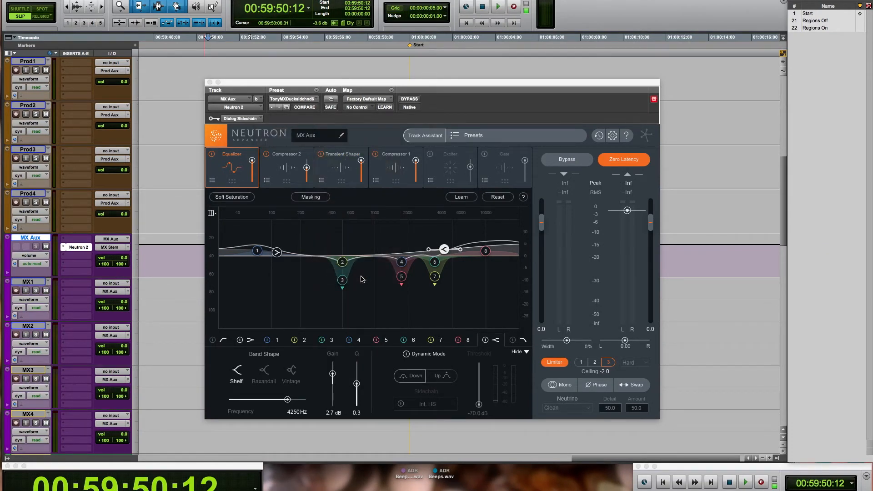
Make MX Aux's Neutron 2 insert inactive and copy it to the same insert slot on the FX Aux track
left_click(83, 251)
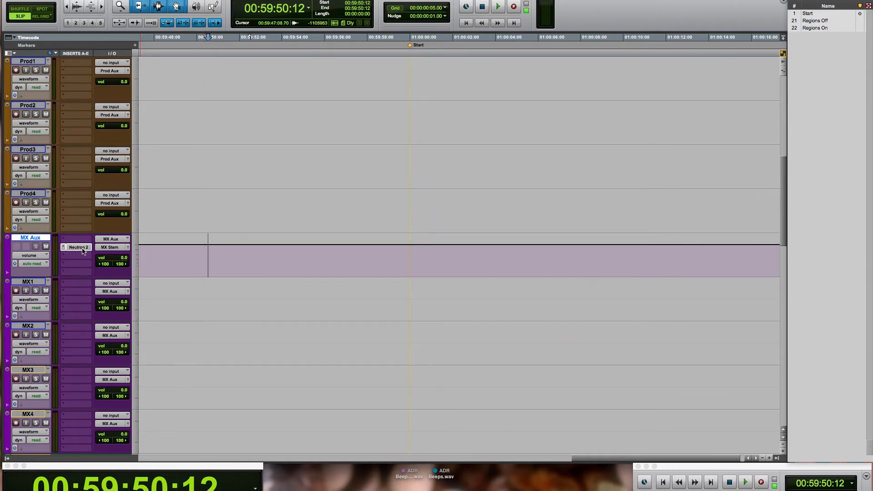
left_click(83, 252, "ctrl+super")
scroll(77, 378, "down", 5)
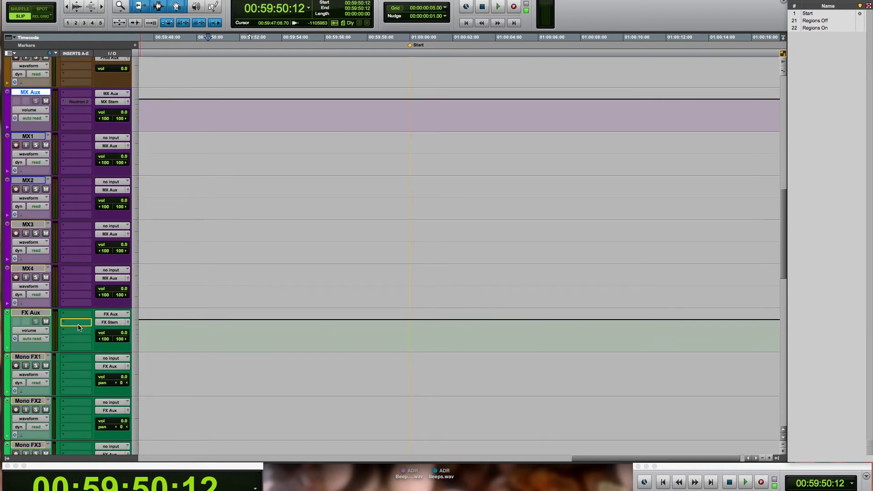
left_click_drag(79, 327, 79, 327)
Add the Dialog Sidechain bus as an additional output of the VO Aux track alongside VO Stem, and check the assignment
scroll(77, 328, "up", 1)
scroll(77, 328, "up", 3)
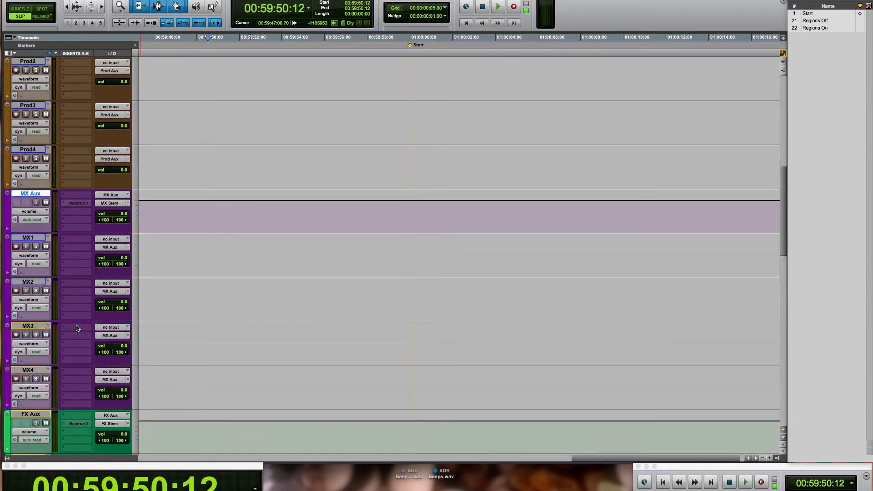
scroll(76, 328, "up", 6)
scroll(76, 328, "up", 5)
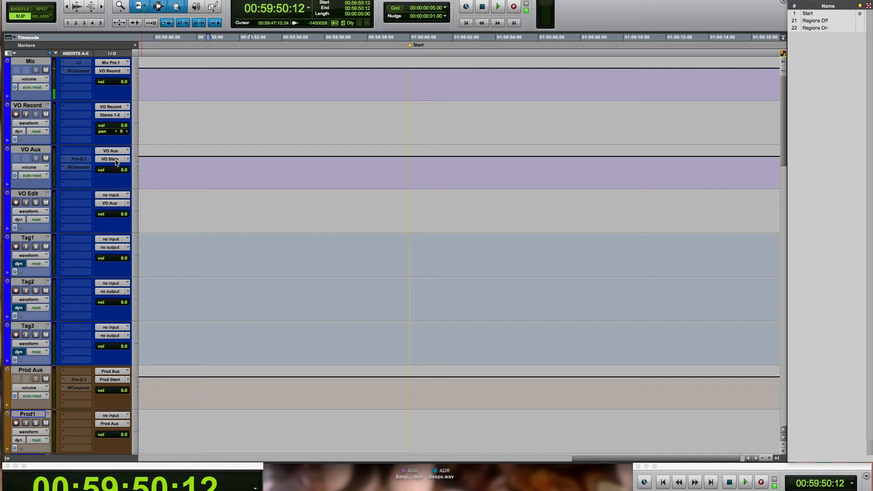
left_click(35, 152)
left_click(115, 161)
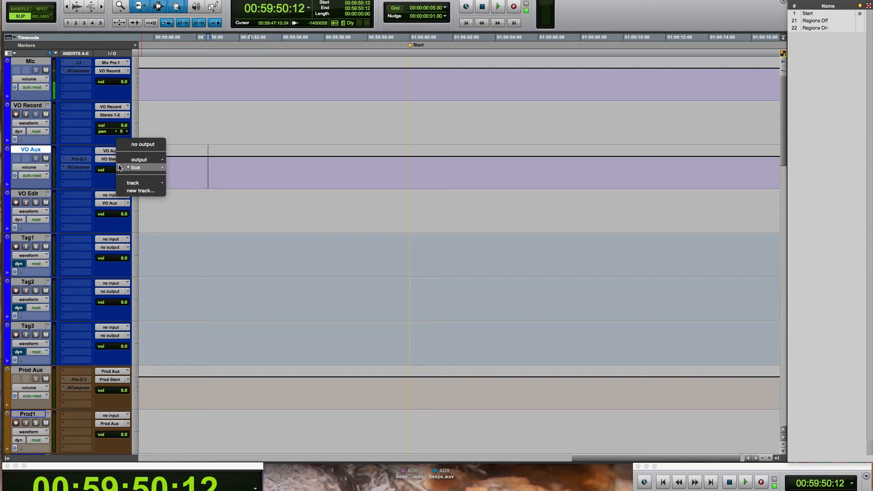
mouse_move(118, 168)
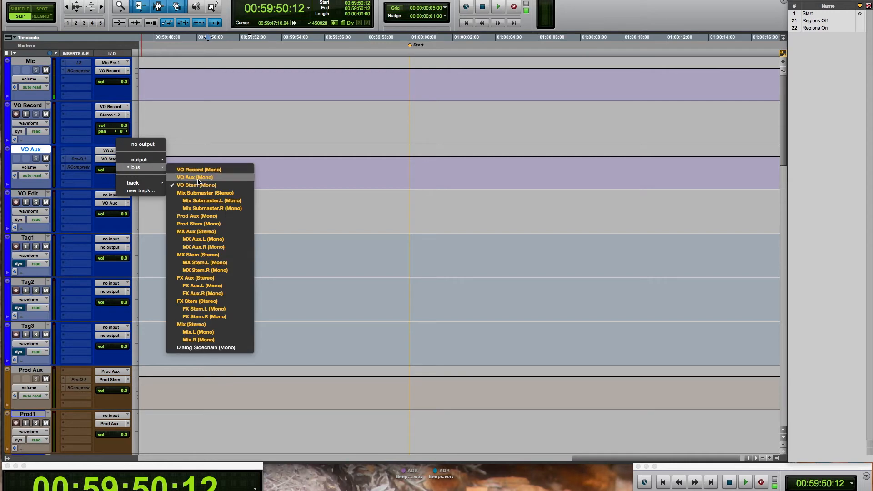
left_click(194, 350)
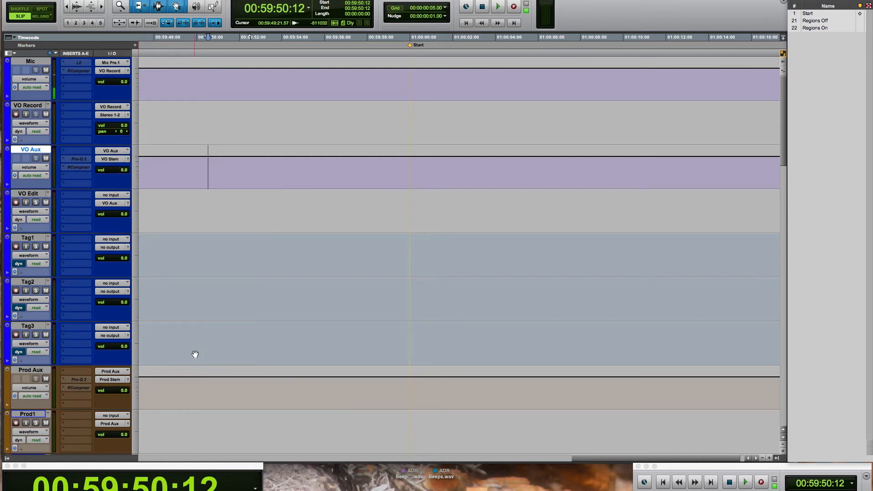
left_click(114, 160)
mouse_move(121, 168)
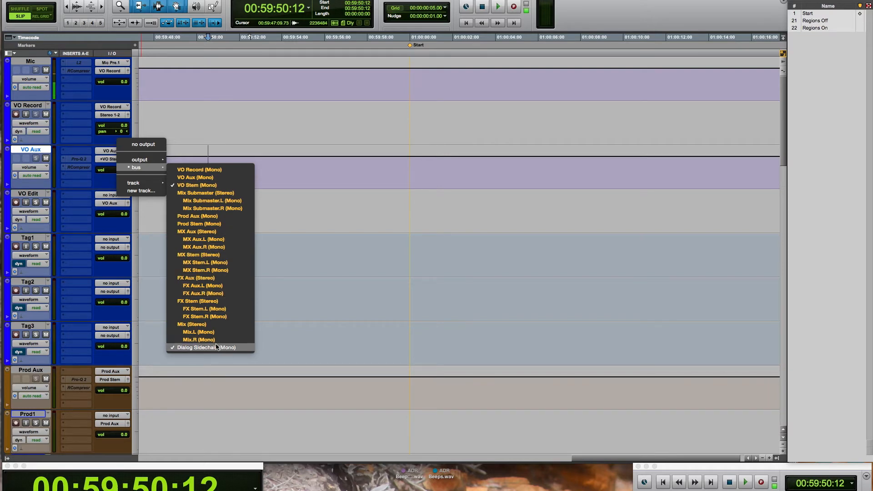
left_click(356, 328)
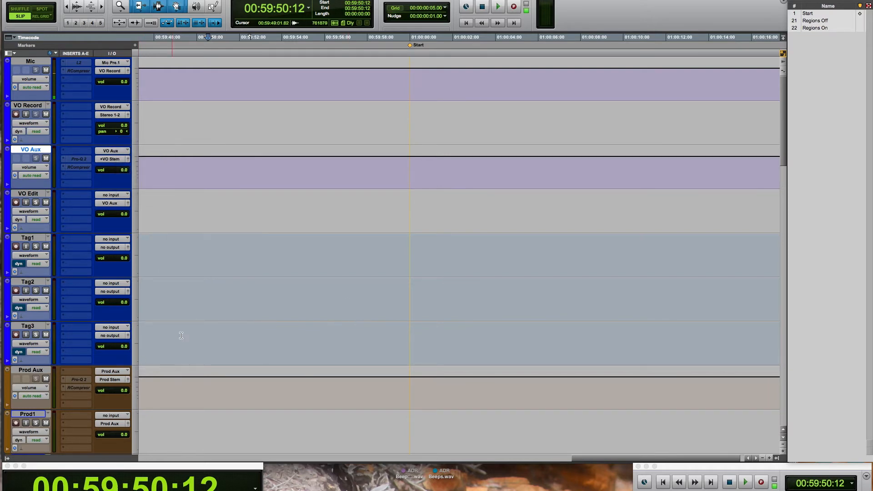
Add the Dialog Sidechain bus as an additional output of the Prod Aux track alongside Prod Stem
scroll(184, 332, "down", 2)
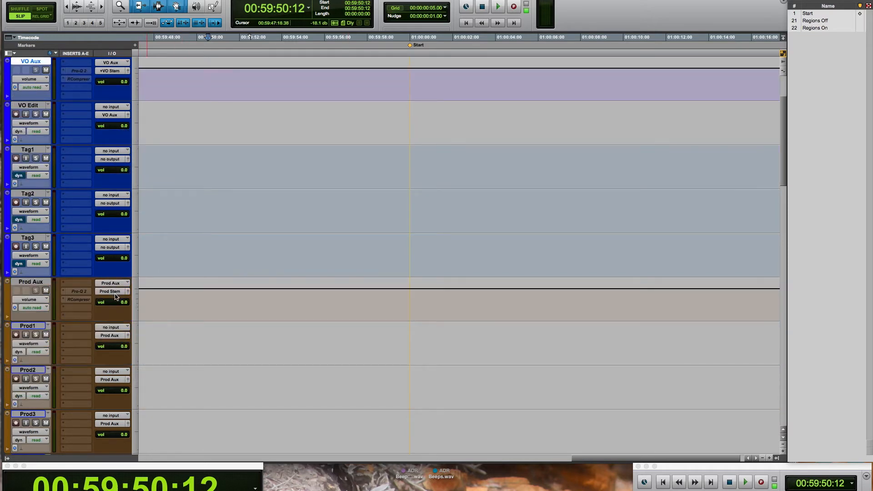
left_click(35, 283)
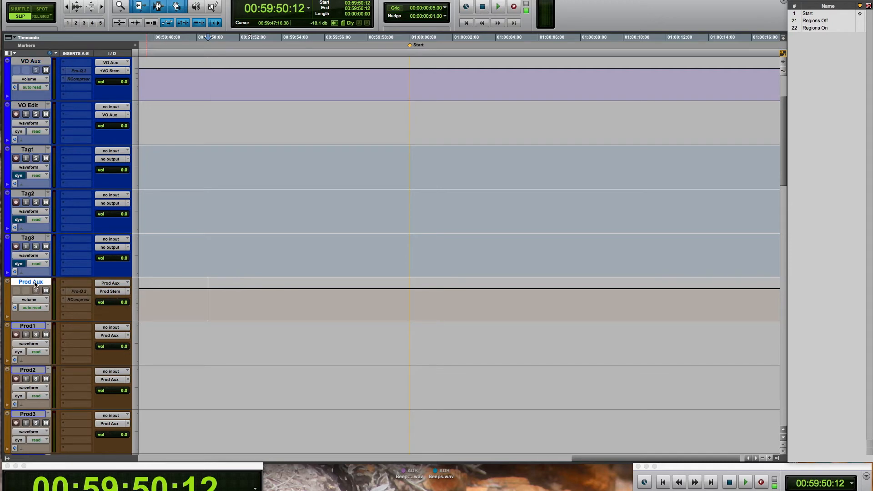
left_click(119, 293)
mouse_move(126, 303)
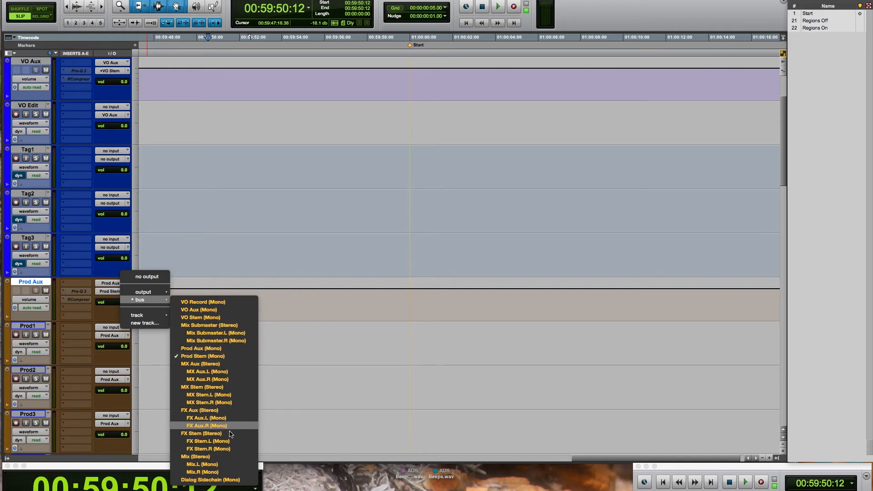
left_click(235, 473)
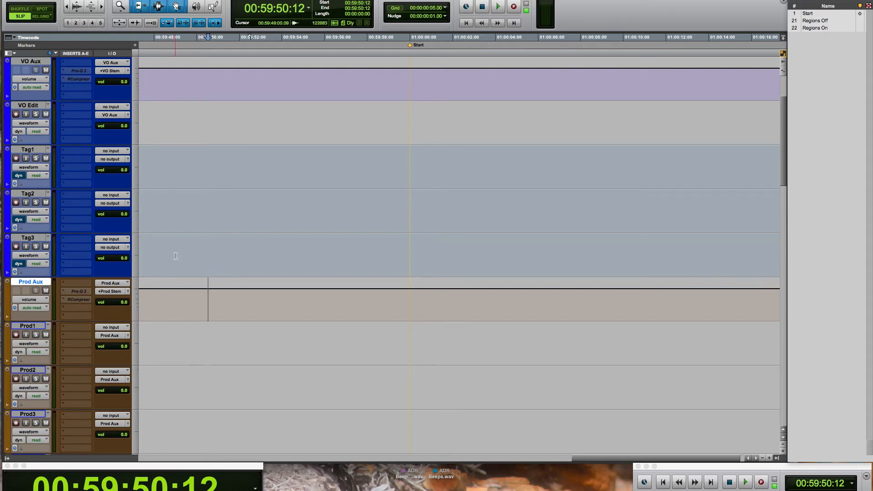
Insert FabFilter Pro-Q 2 in the second insert slot of the MixSubmaster track and load the MasterEQ1 preset
scroll(175, 257, "down", 3)
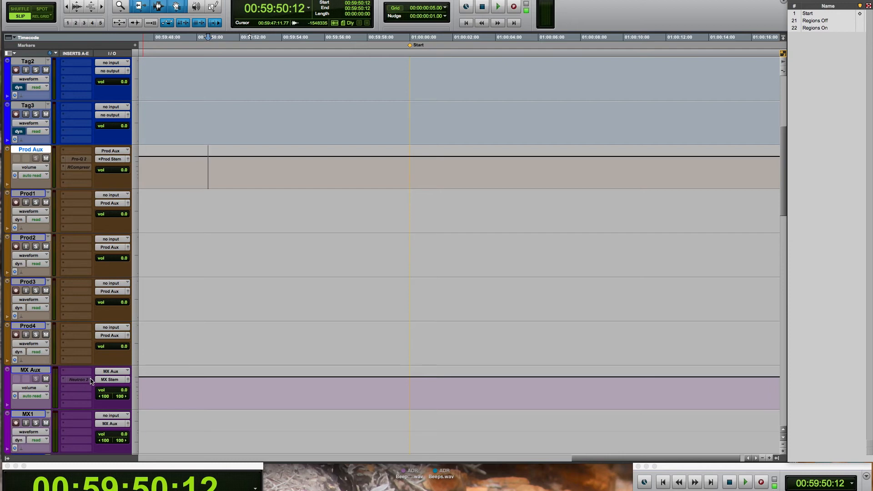
scroll(91, 292, "down", 7)
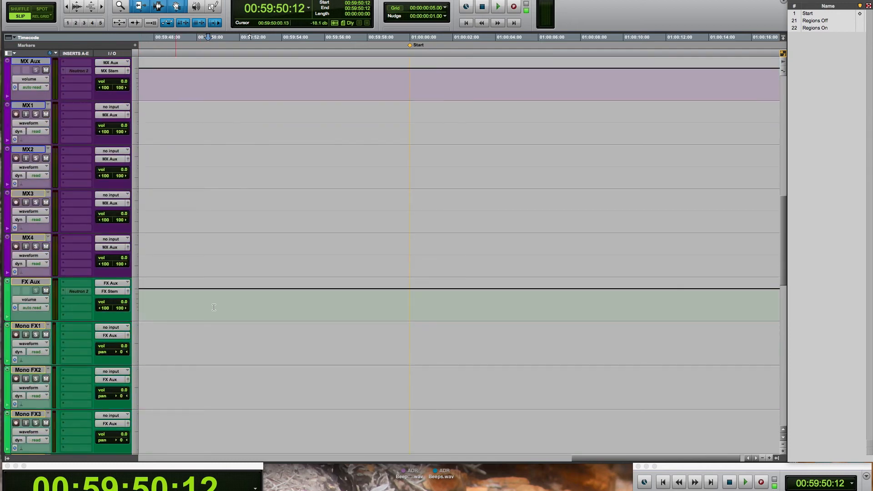
scroll(218, 314, "down", 5)
scroll(218, 315, "down", 9)
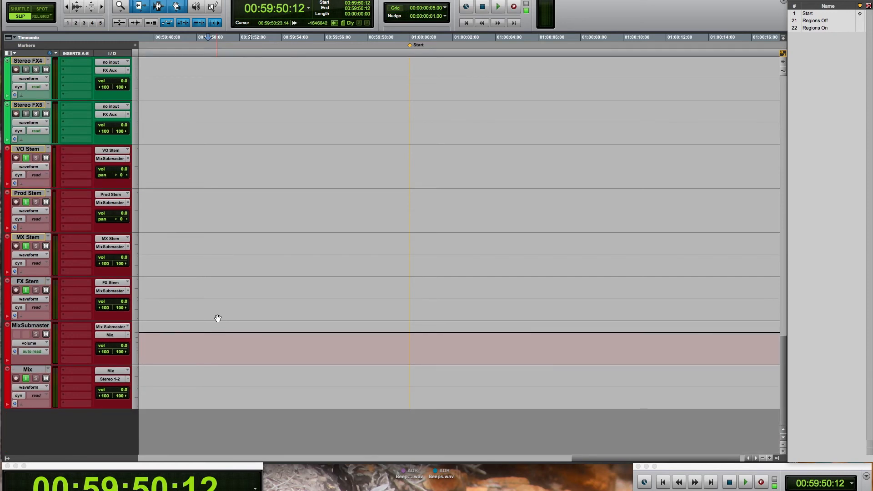
left_click(67, 336)
left_click(94, 353)
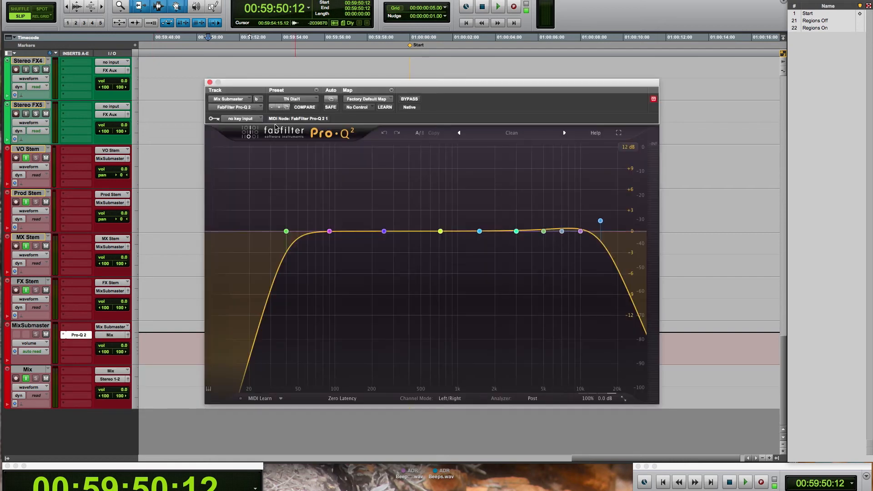
left_click(304, 99)
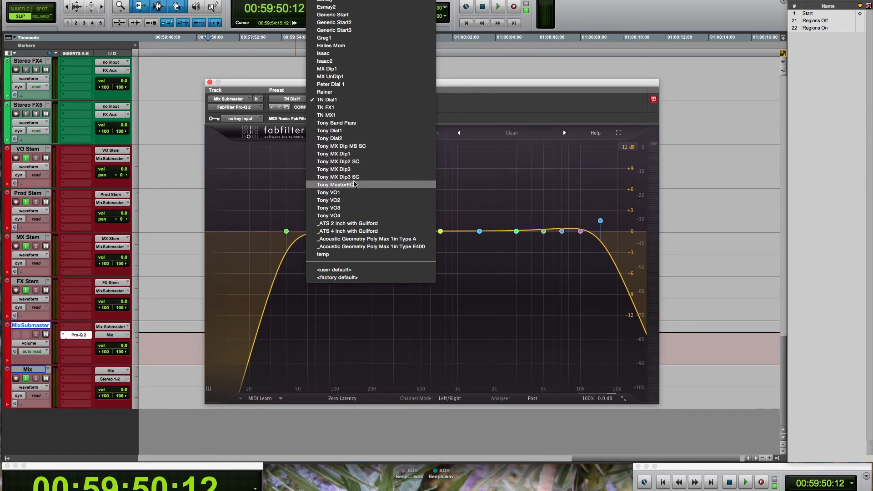
left_click(346, 184)
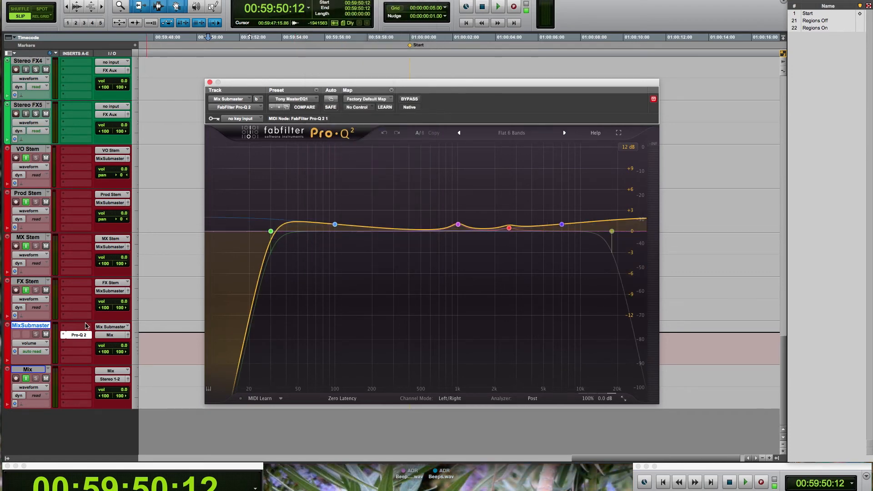
Insert the stereo FabFilter Pro-MB in MixSubmaster's slot below Pro-Q 2 and load the MasterComp1 preset
left_click(64, 345)
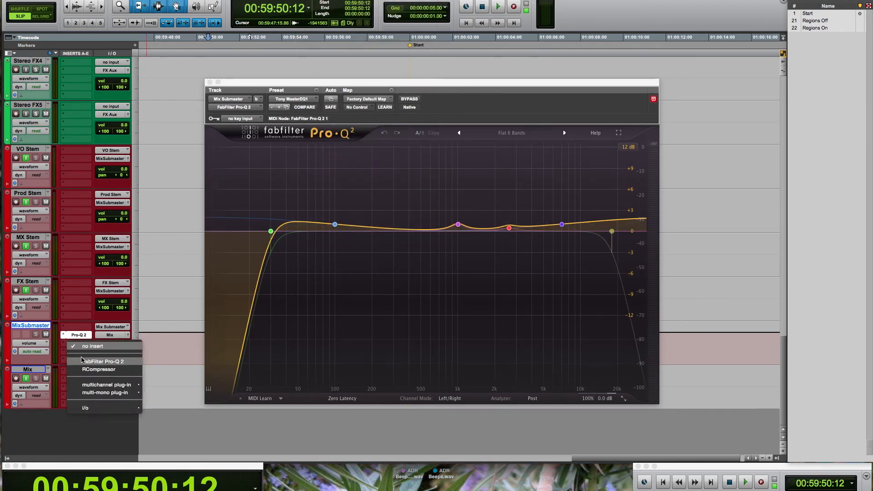
mouse_move(101, 385)
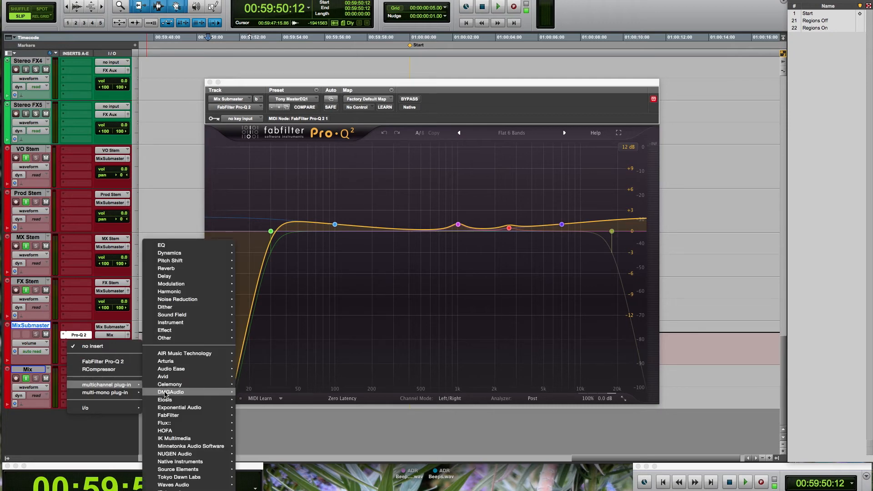
mouse_move(197, 411)
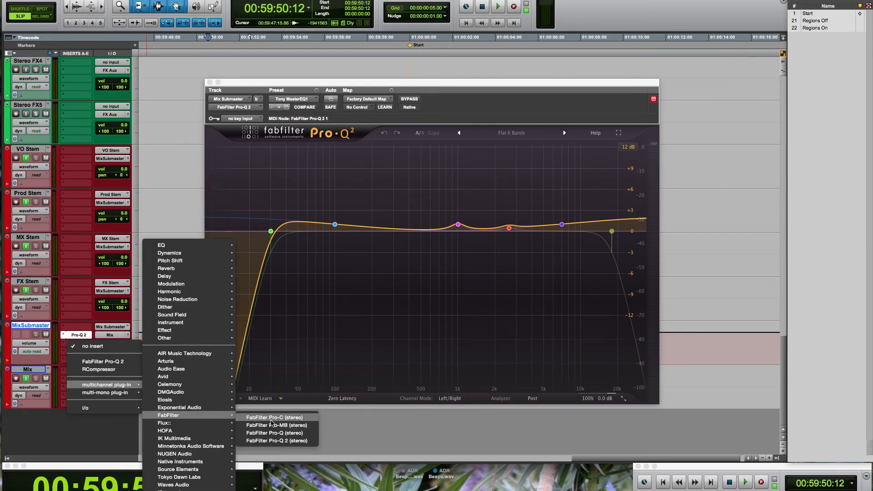
left_click(279, 435)
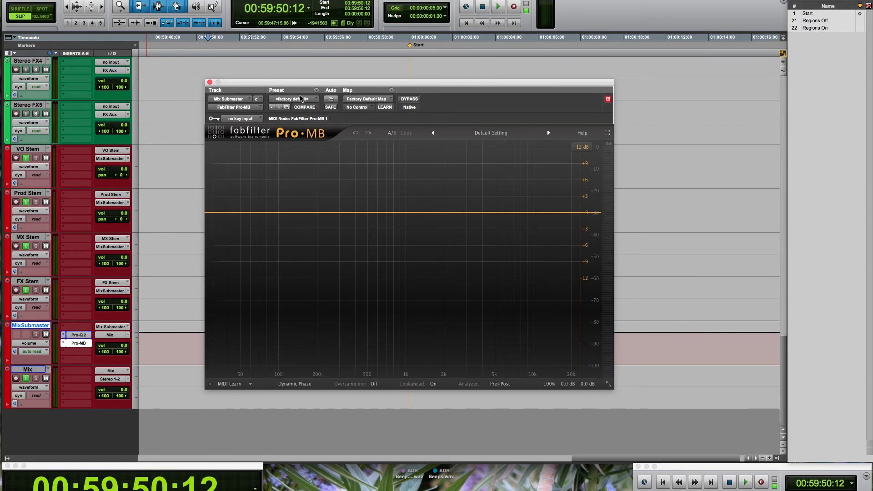
left_click(301, 99)
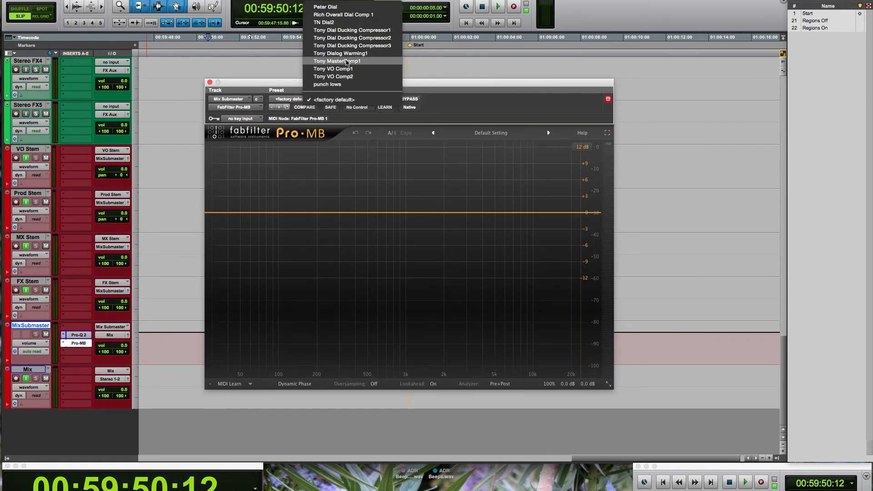
left_click(335, 61)
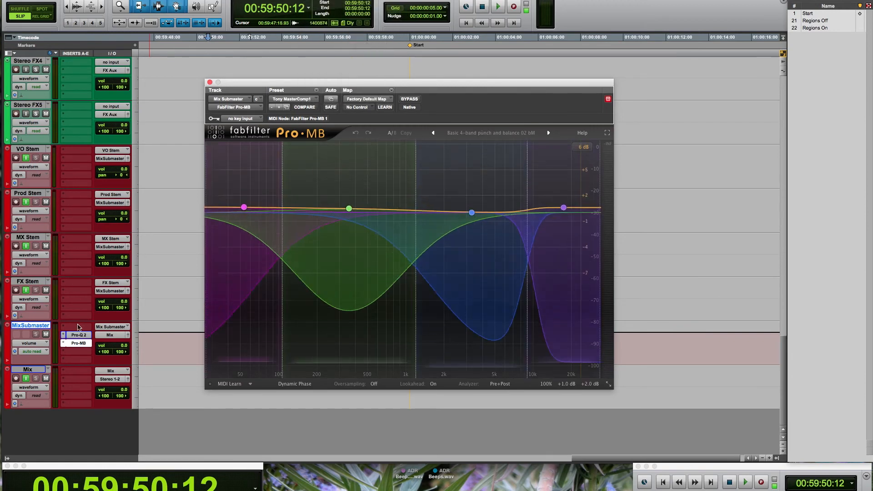
Insert the stereo Waves WLM Plus loudness meter in the fifth insert slot of the MixSubmaster track
left_click(65, 362)
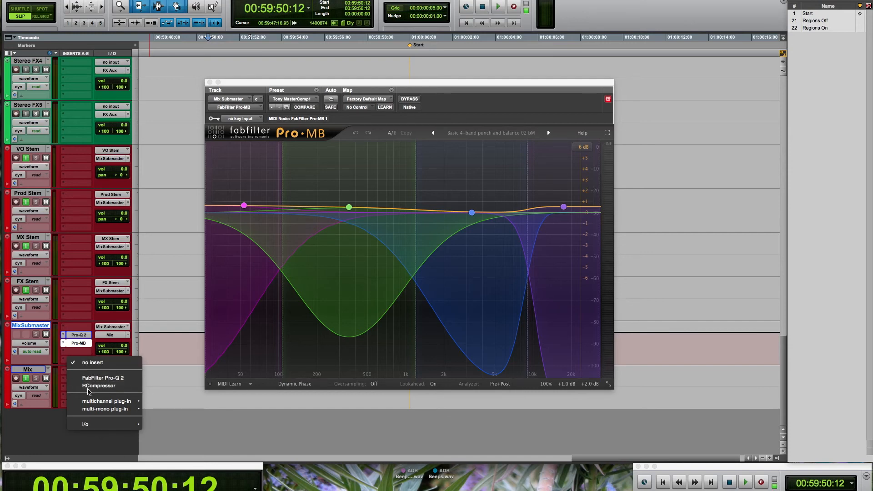
mouse_move(96, 402)
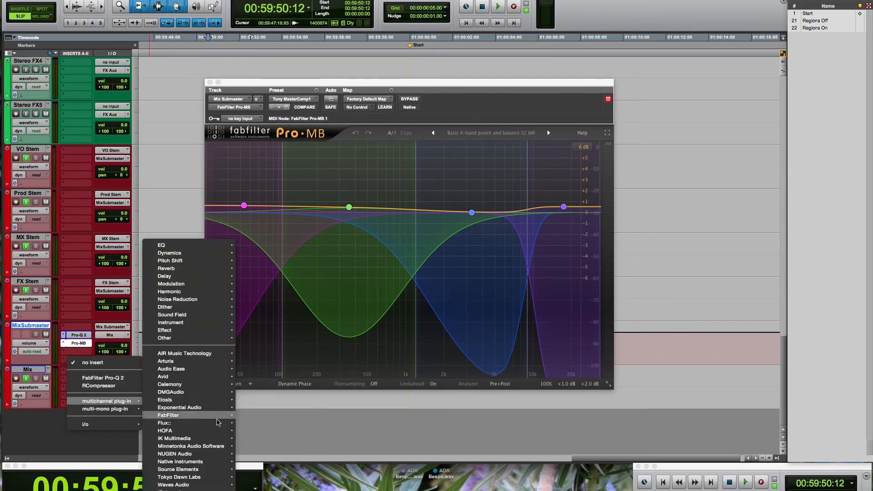
mouse_move(210, 485)
scroll(280, 490, "down", 12)
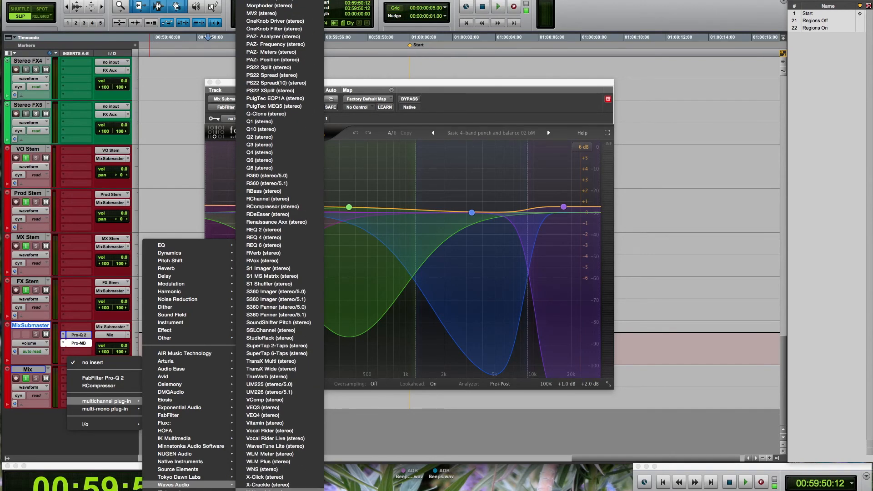
left_click(270, 462)
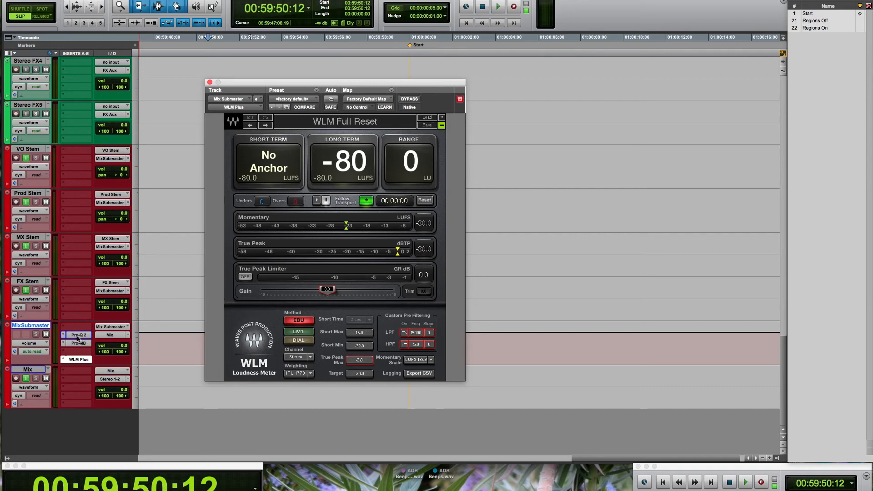
Make MixSubmaster's Pro-Q 2, Pro-MB and WLM Plus inserts inactive and close the plug-in window
left_click(83, 336, "ctrl+super")
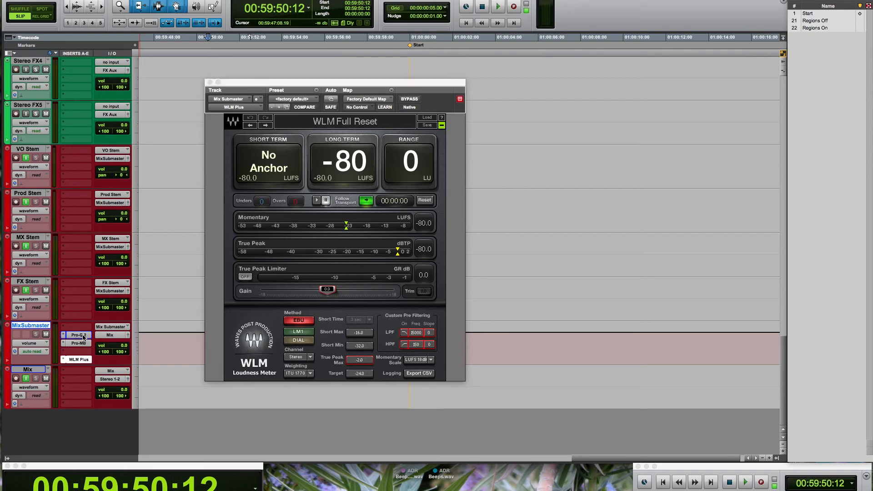
left_click(83, 343, "ctrl+super")
left_click(83, 360, "ctrl+super")
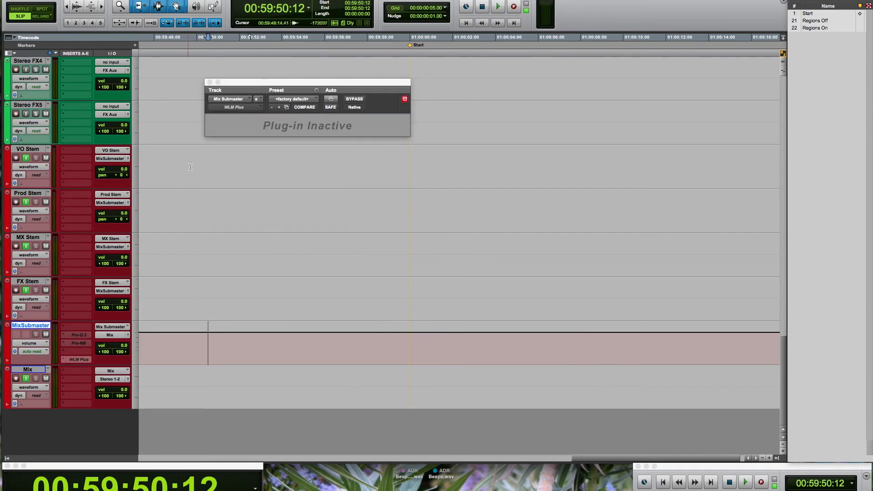
left_click(210, 82)
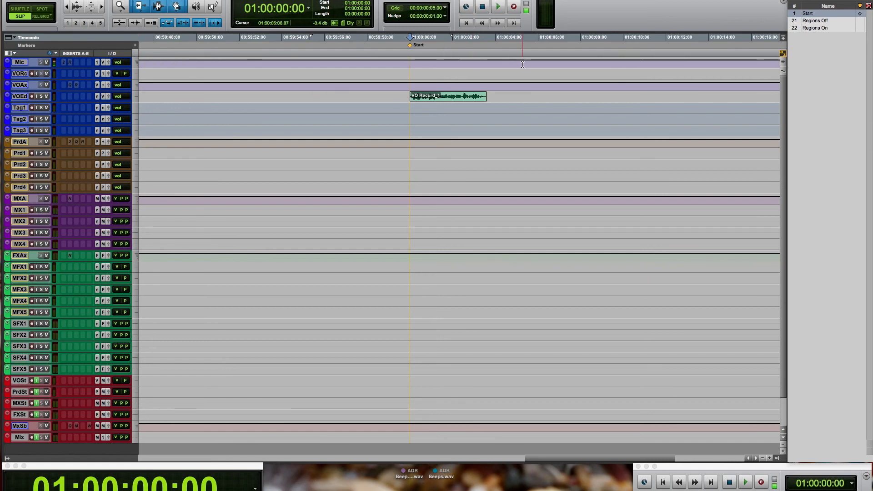
Check the layout memory locations by switching between Regions On and Regions Off, finishing on Regions Off
left_click(825, 28)
left_click(826, 20)
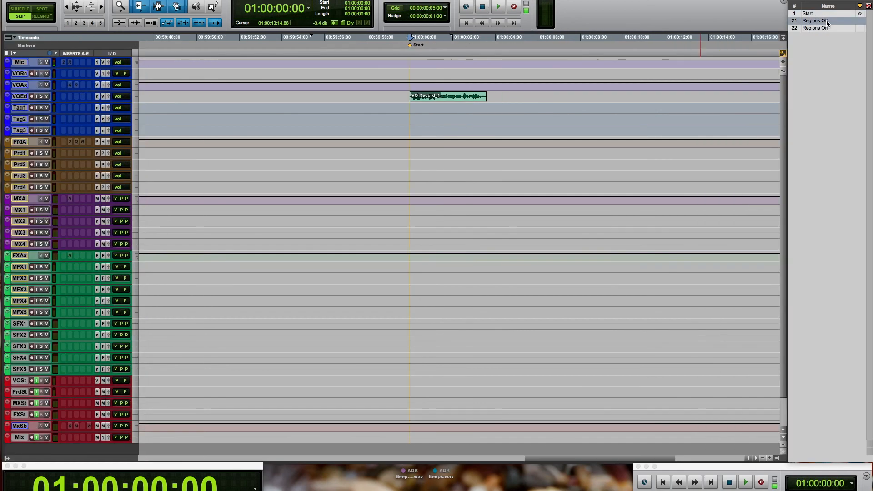
left_click(825, 28)
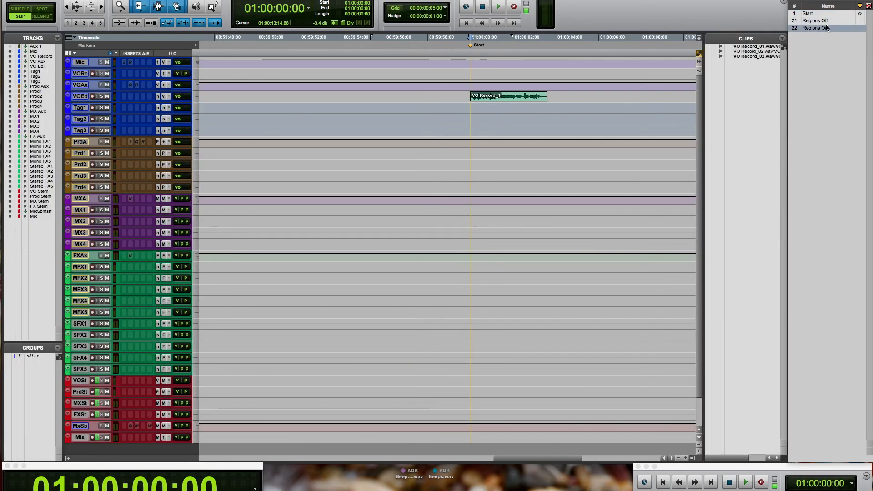
left_click(828, 21)
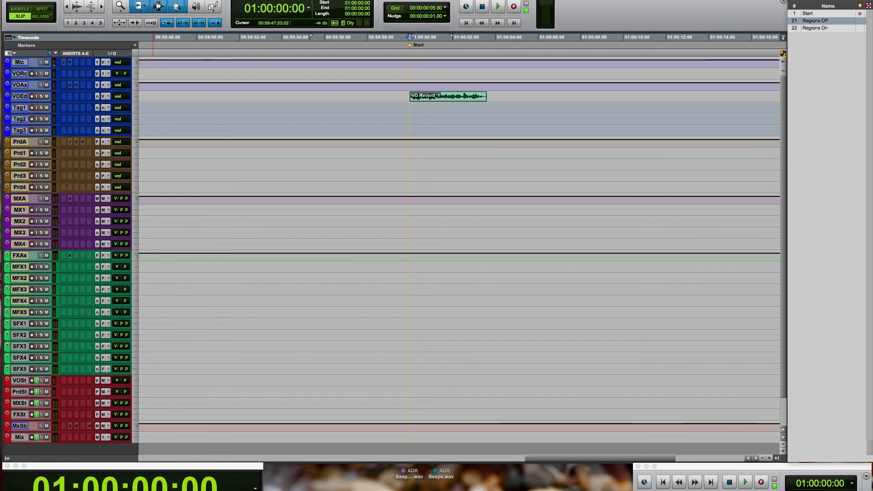
Save the session as a system template named Promo Stereo in the Misc category, without including media
left_click(68, 0)
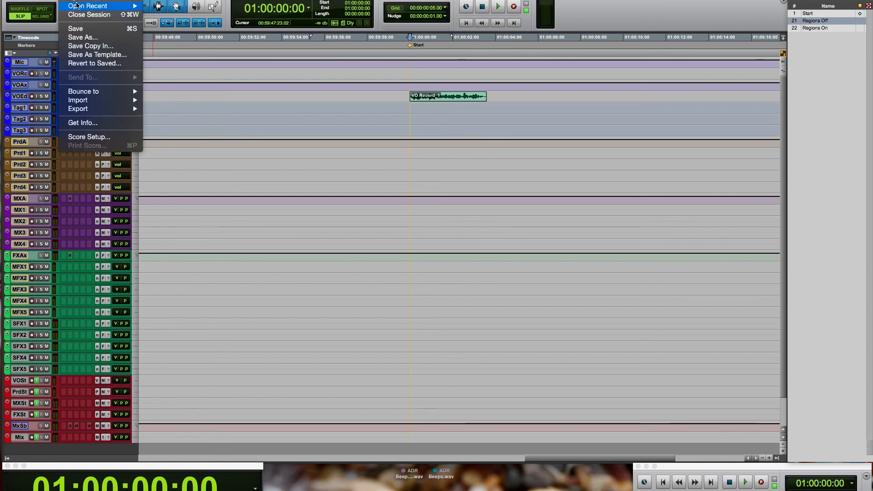
left_click(93, 55)
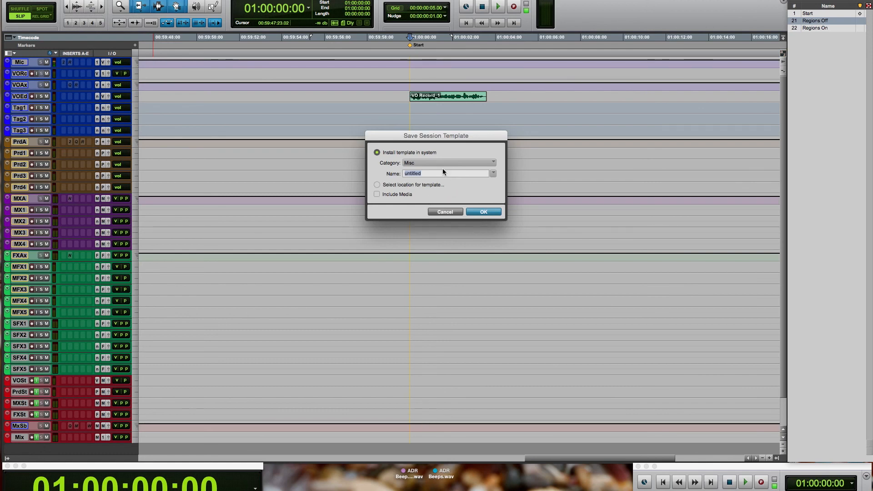
type("Promo Ster")
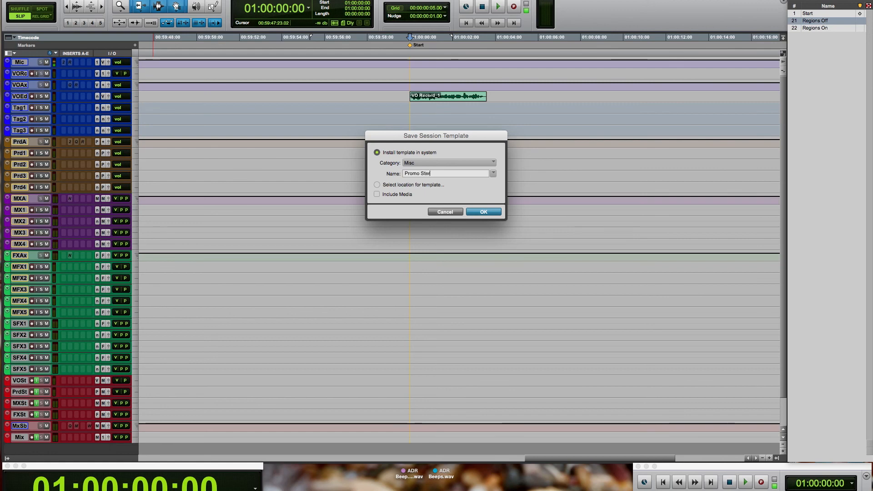
type("eo")
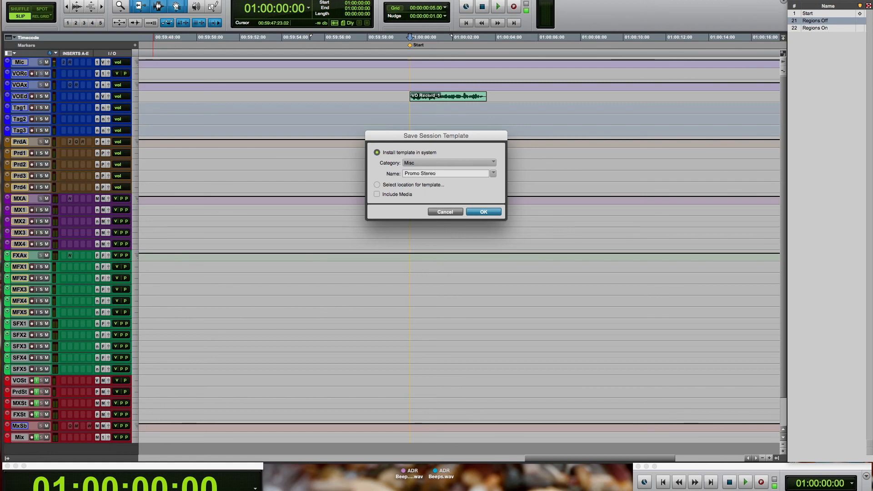
key("Return")
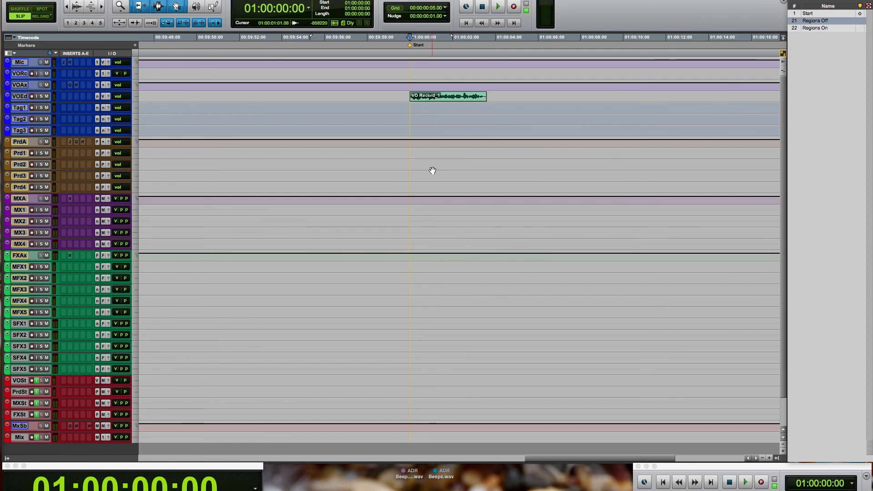
Close the session and create a new one from the Misc template Promo Stereo, saving it on the Desktop
key("shift+super+w")
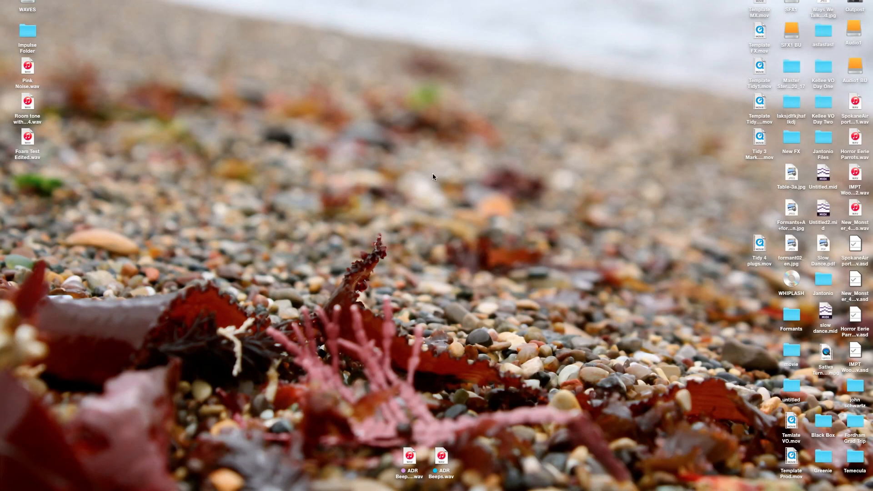
key("super+n")
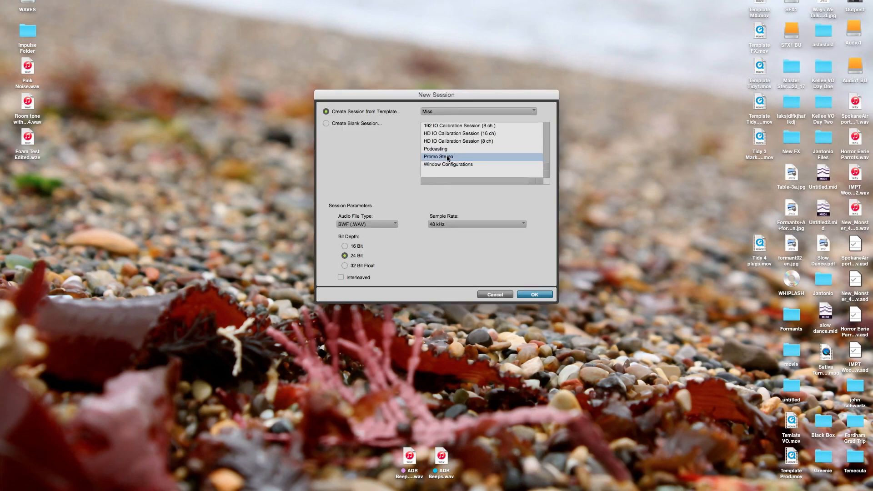
left_click(526, 295)
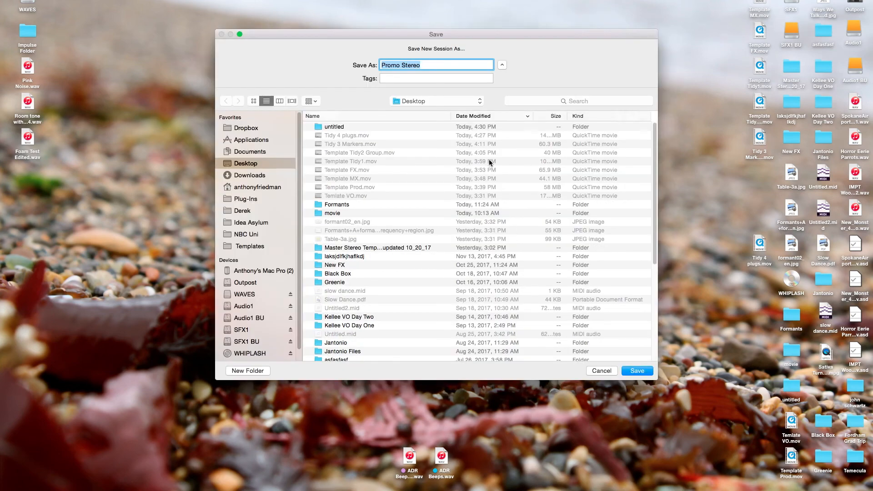
key("Right")
key("Return")
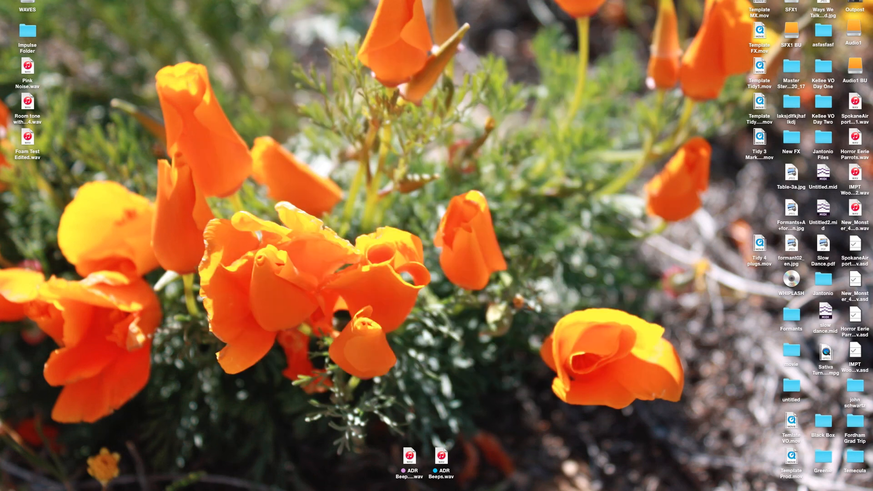